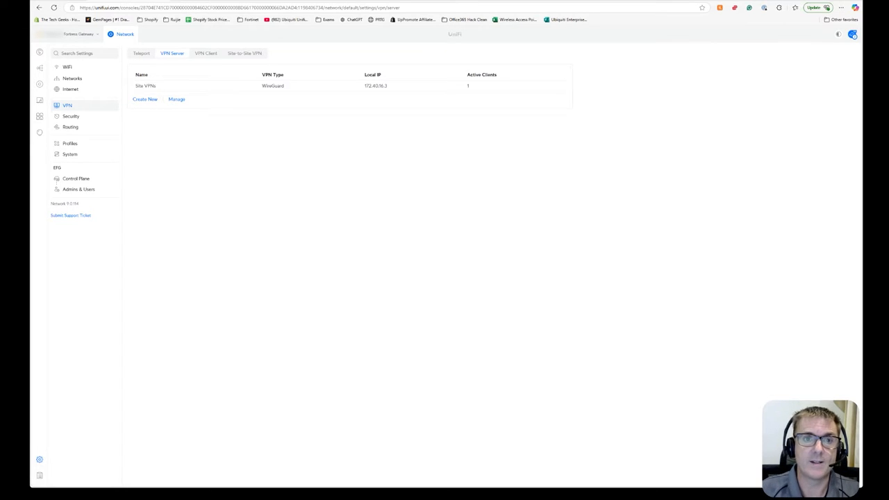
Browse the Site-to-Site VPN, VPN Server and VPN Client settings tabs.
left_click(242, 54)
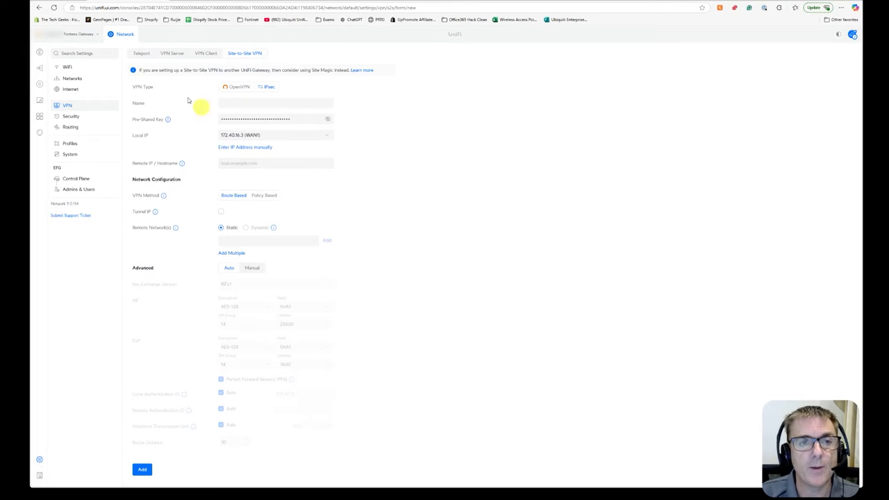
left_click(171, 56)
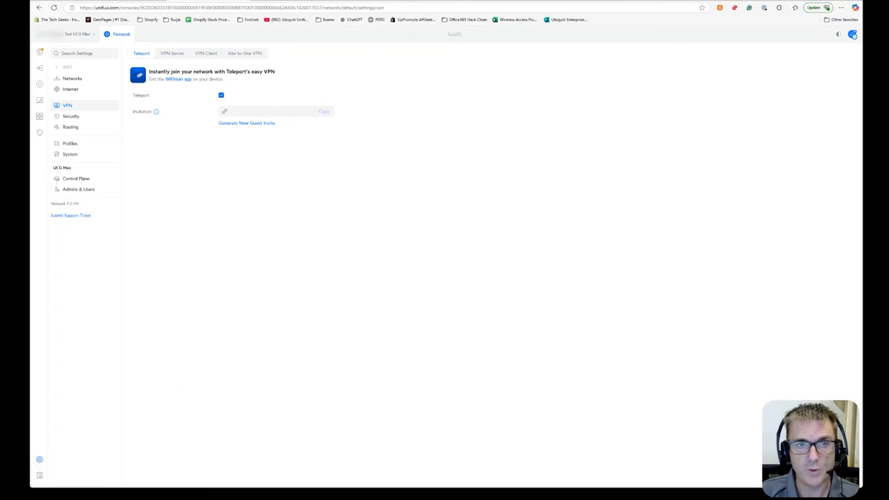
left_click(206, 54)
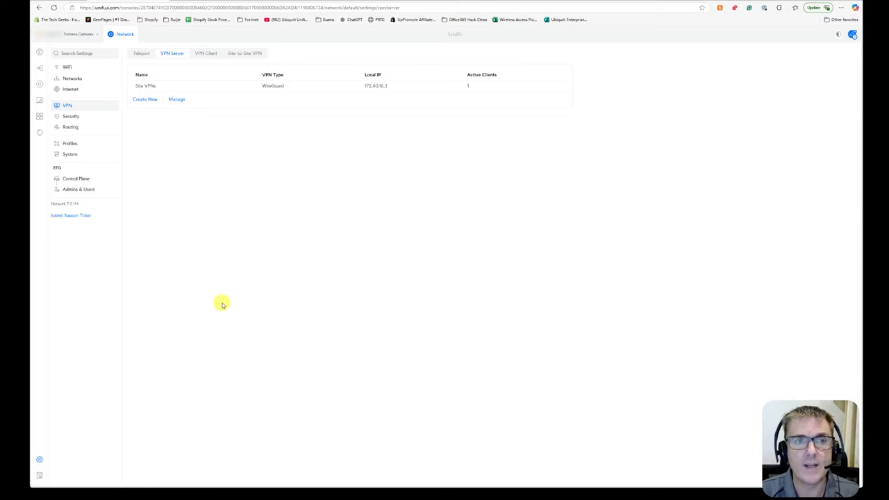
Open the Site VPNs WireGuard server and begin adding a client named Test Site 2 - UCG-Max with Manual authorization.
left_click(159, 89)
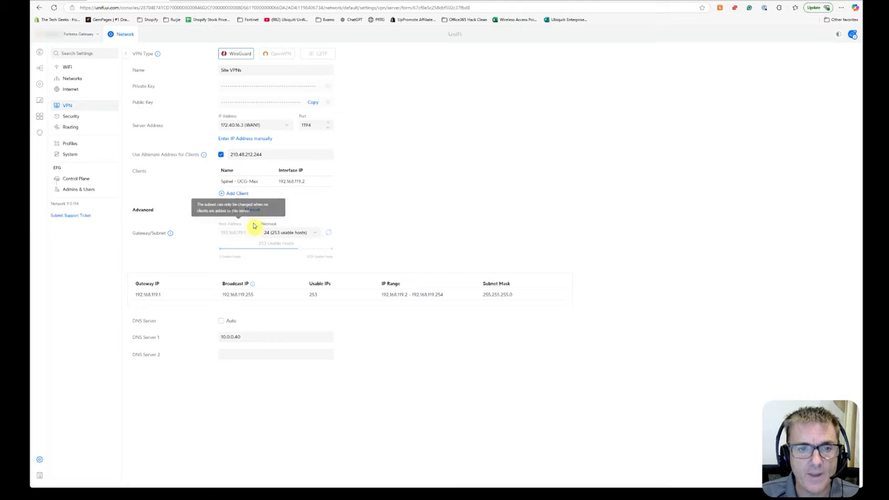
left_click(232, 195)
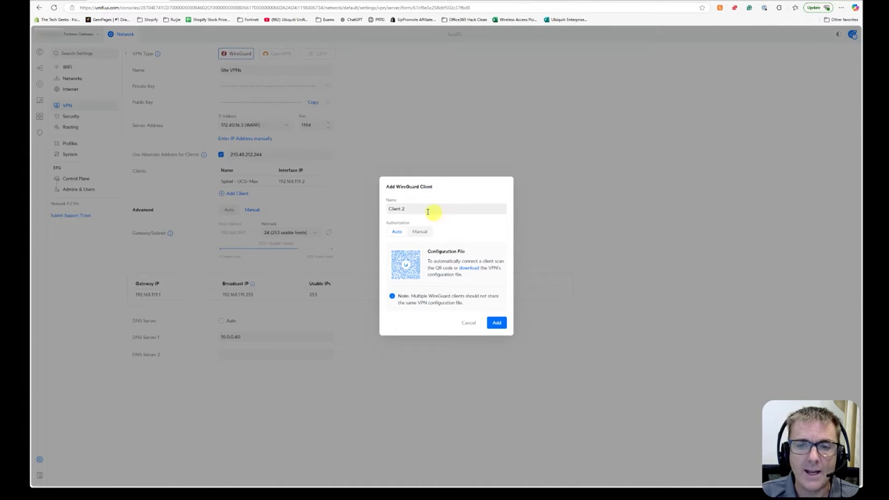
left_click(397, 206)
left_click_drag(419, 208, 380, 210)
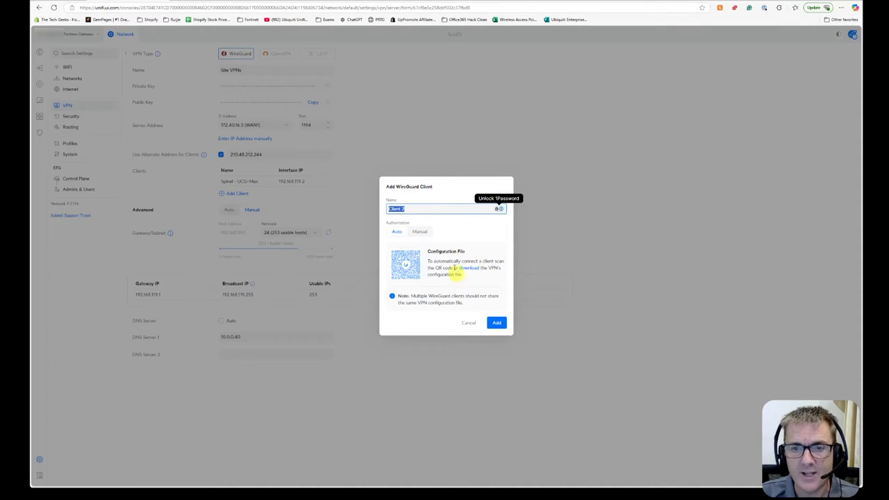
left_click(421, 232)
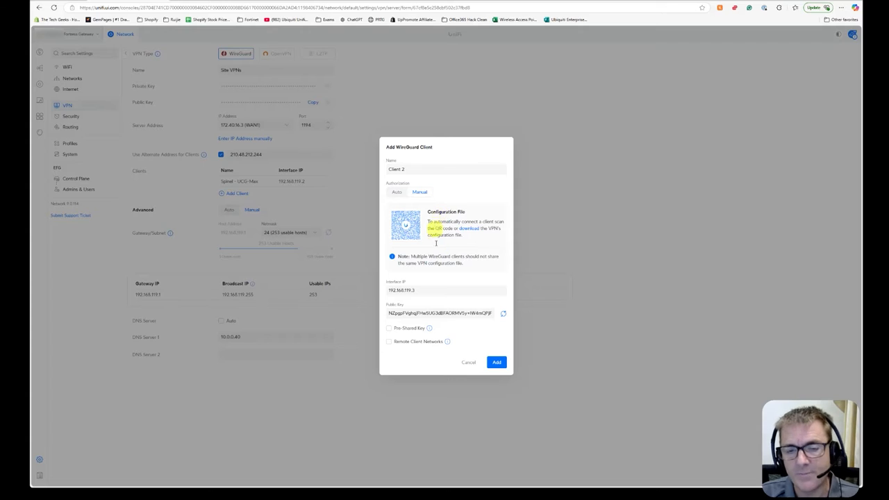
left_click(397, 192)
left_click(424, 231)
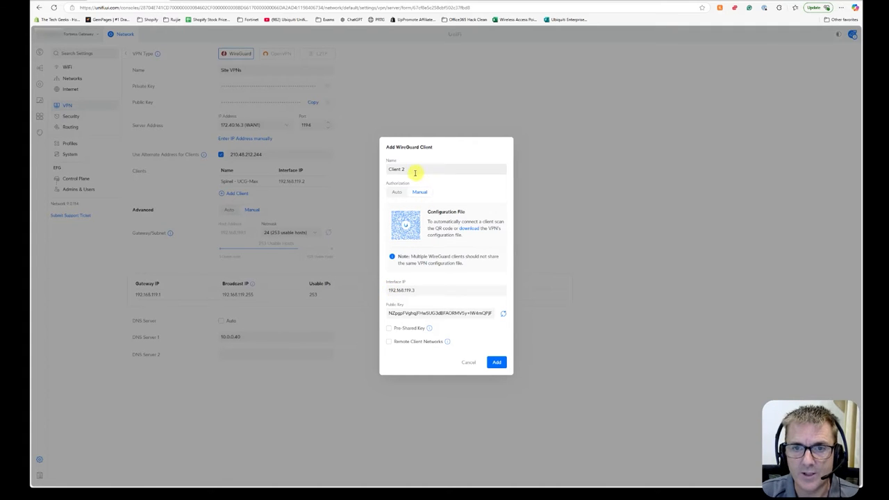
left_click_drag(414, 173, 391, 175)
type("UCG-")
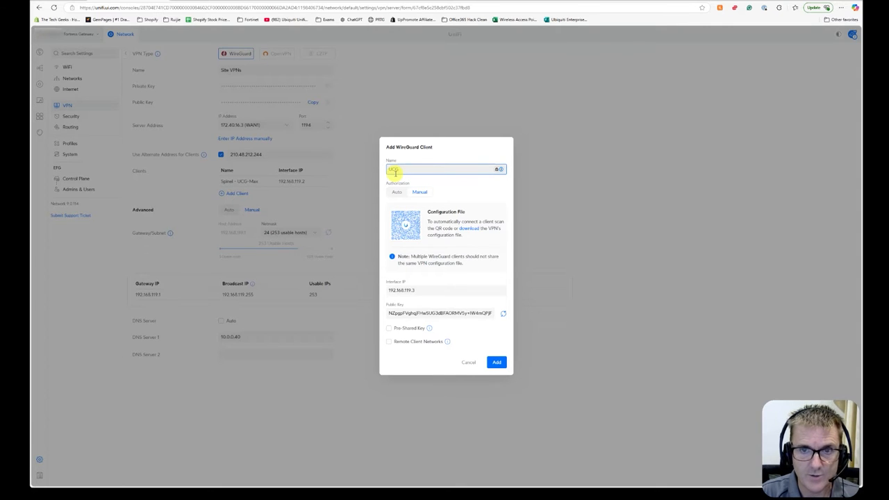
type("Test Site 2 - UCG-Max")
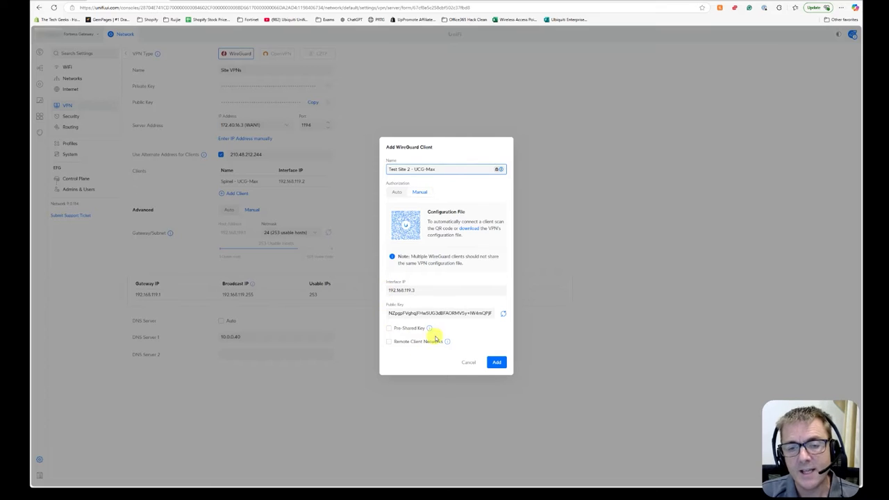
mouse_move(447, 343)
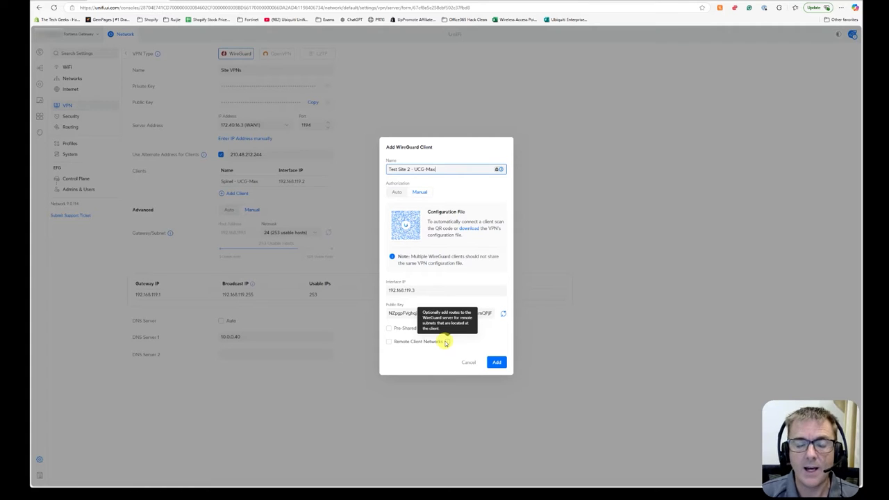
left_click(421, 341)
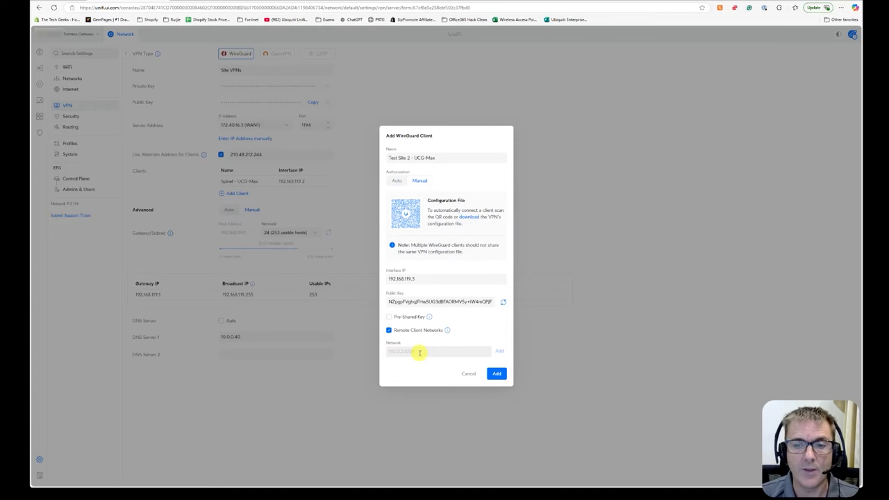
left_click(389, 330)
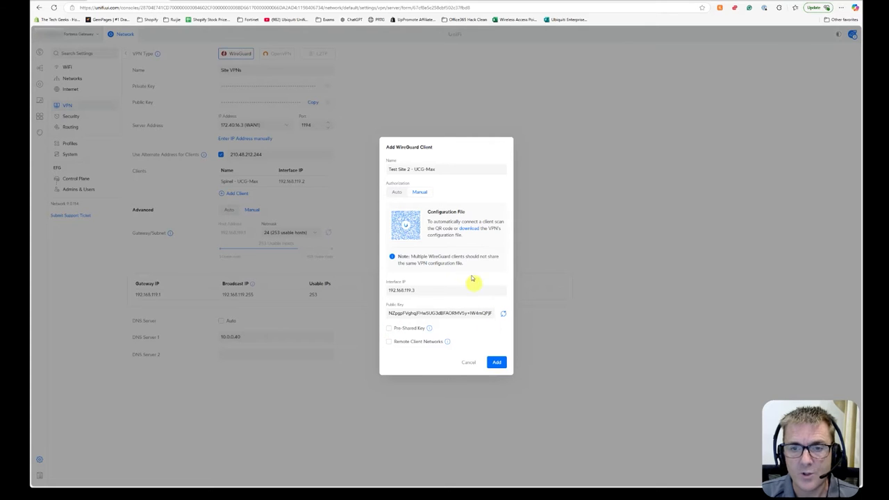
Download the client's configuration file and close the add-client dialog.
left_click(471, 229)
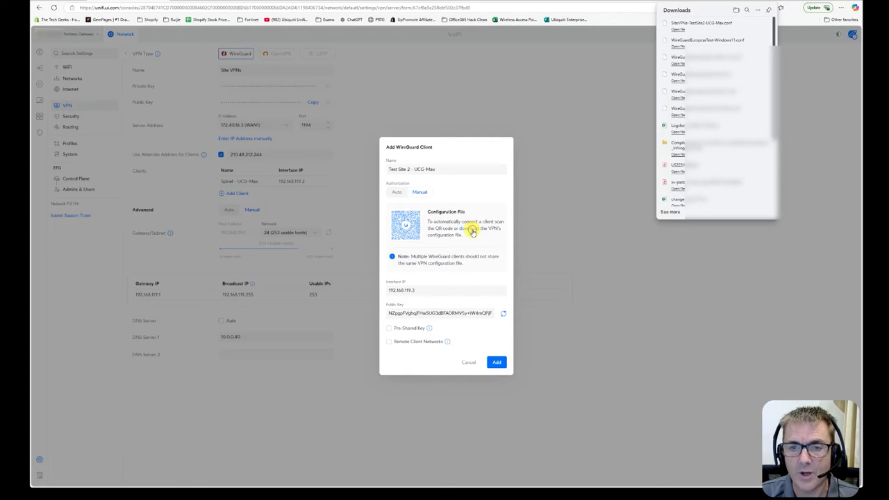
left_click(639, 98)
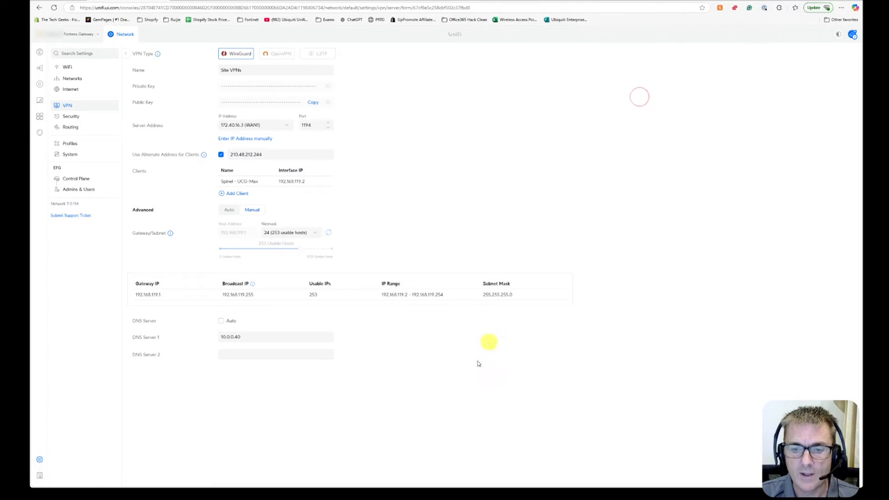
Add a WireGuard client named Test Site 2 - UCG-Max with Manual authorization, proceed, and apply the server changes.
left_click(237, 193)
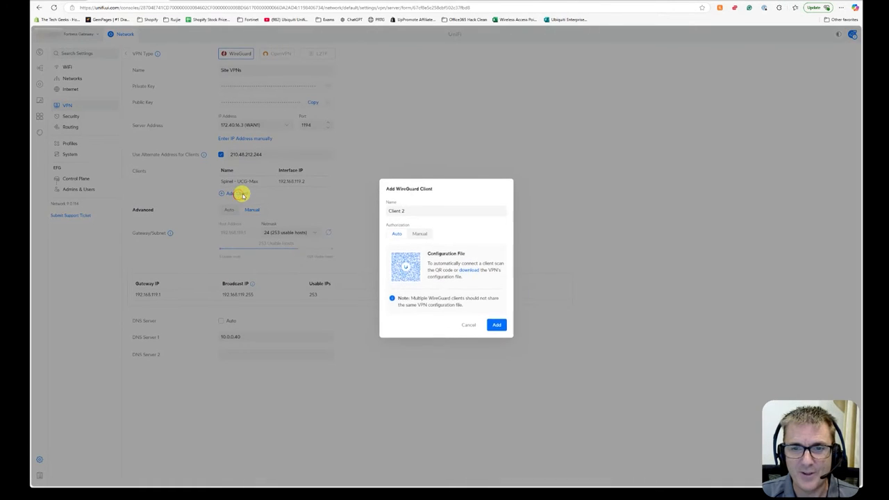
left_click(423, 233)
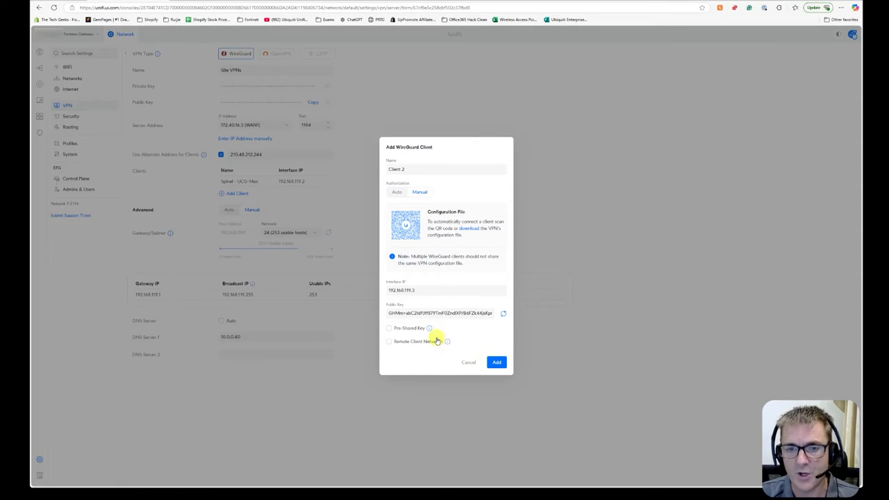
left_click_drag(416, 169, 369, 172)
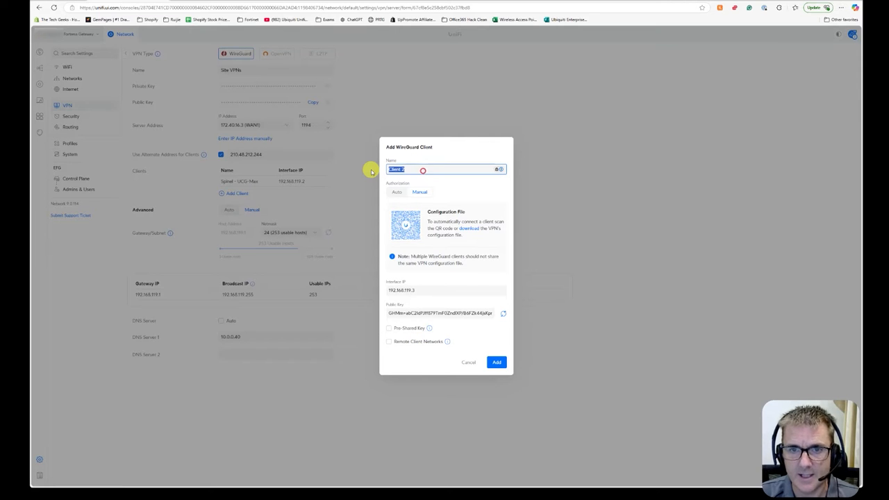
type("Test")
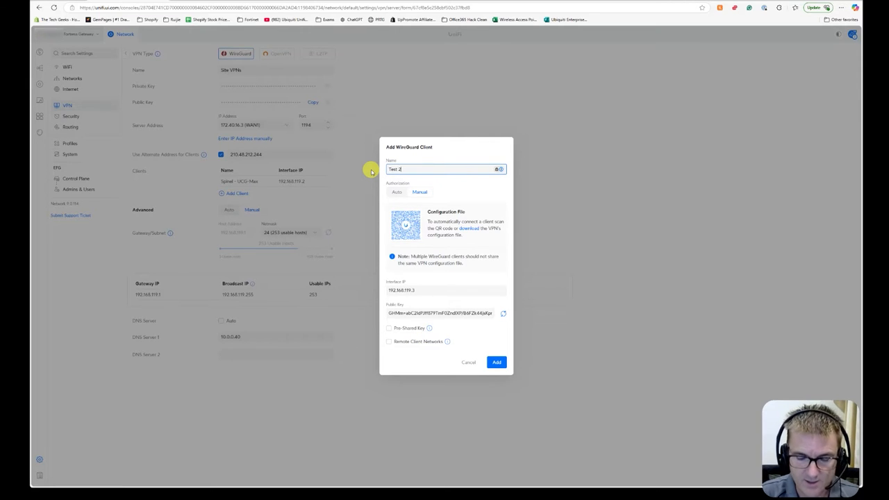
type(" Site 2")
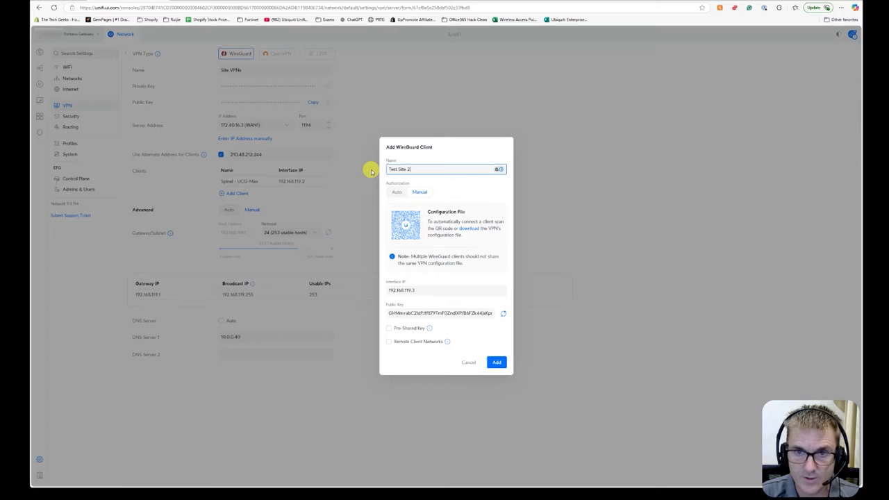
type(" - UCG-Max")
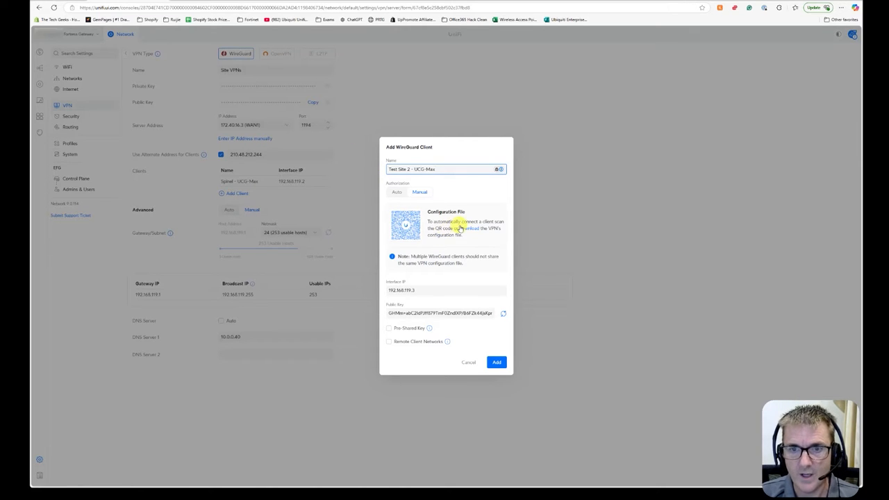
left_click(497, 361)
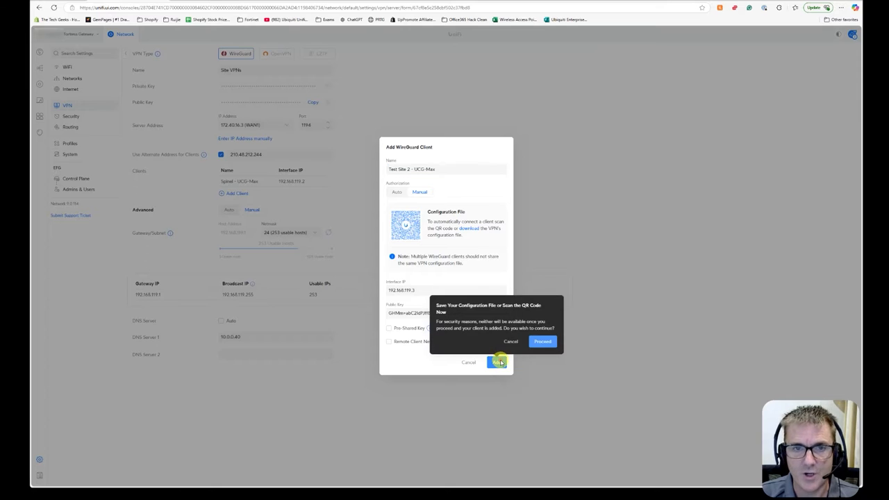
left_click(542, 342)
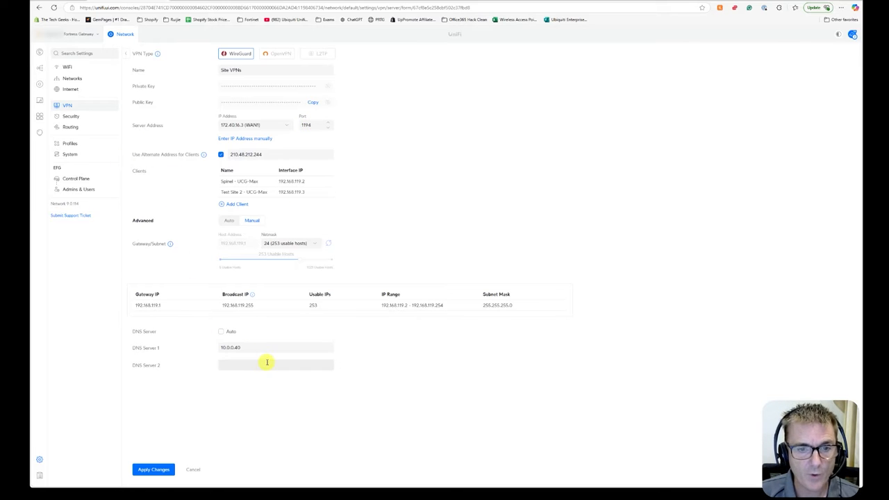
left_click_drag(247, 346, 220, 346)
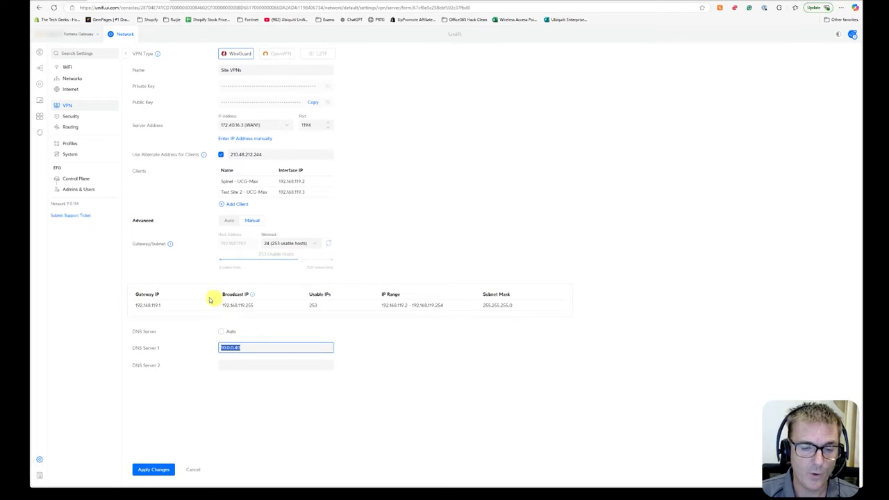
left_click(158, 475)
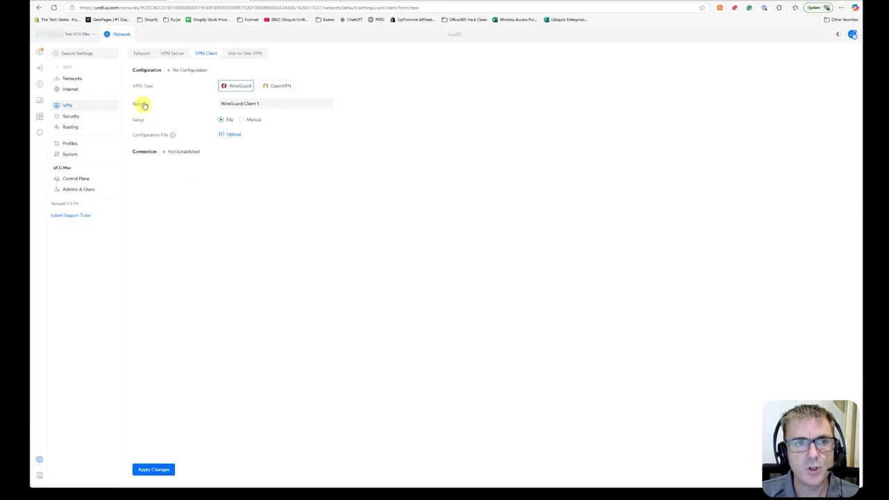
On the UCG-Max gateway, start a new WireGuard VPN client named Spinel to EFG.
left_click(70, 106)
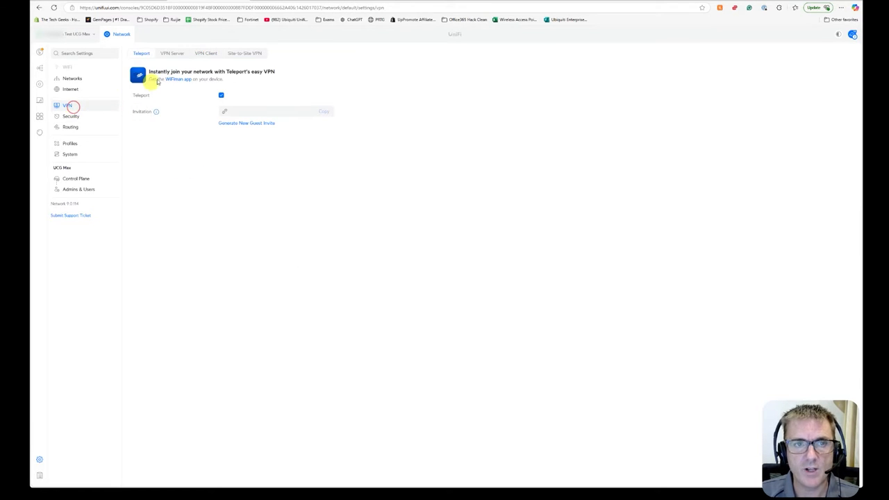
left_click(205, 55)
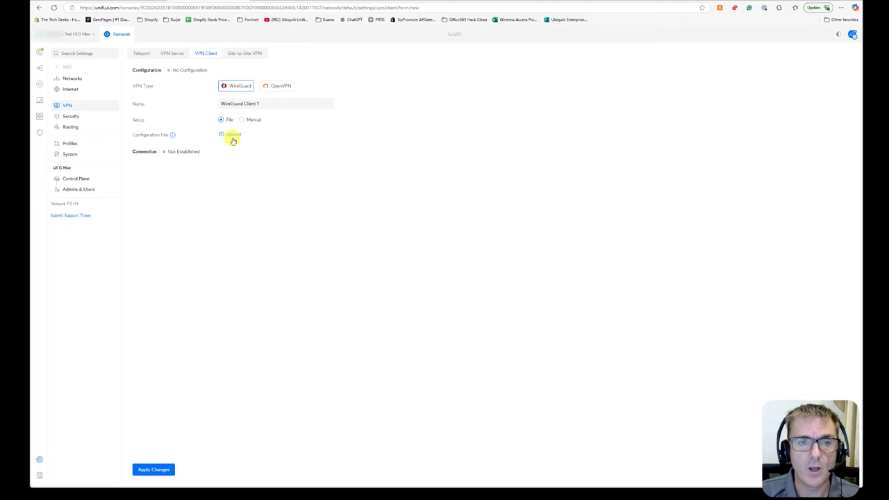
left_click_drag(270, 102, 220, 111)
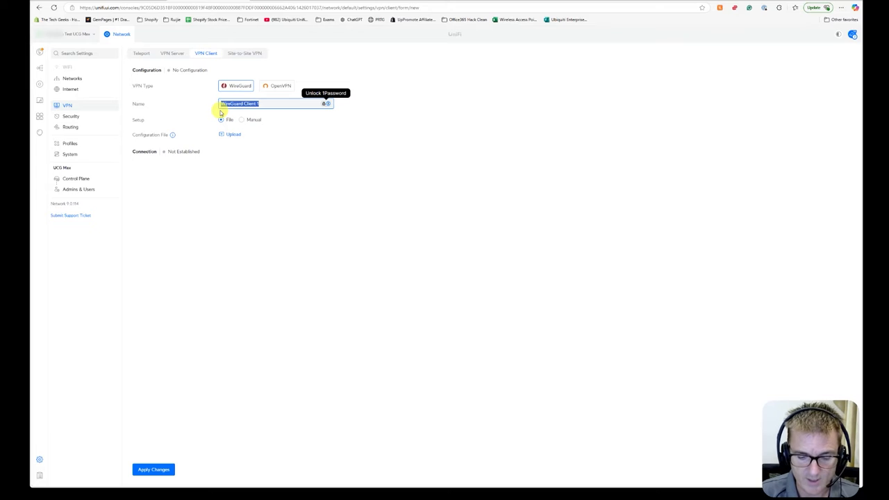
type("Spinel to EFG")
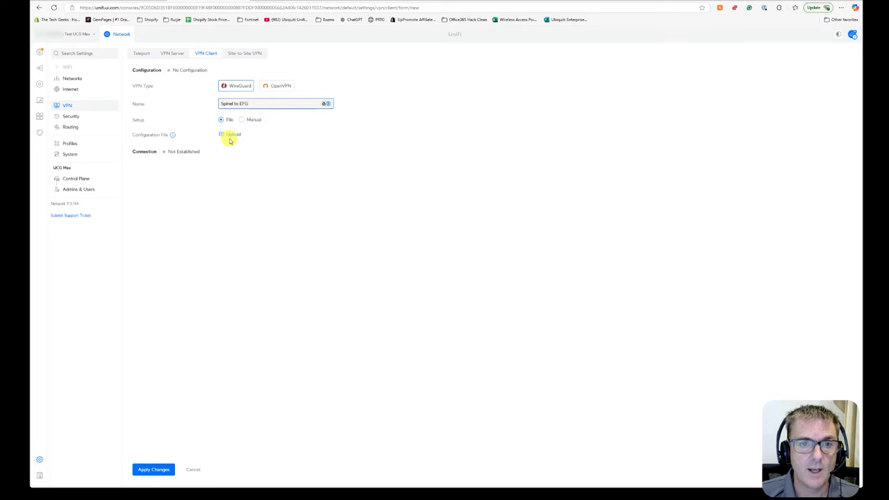
Upload the WireGuardEuropcarTest-Windows11.conf configuration file to the VPN client and apply the changes.
left_click(231, 136)
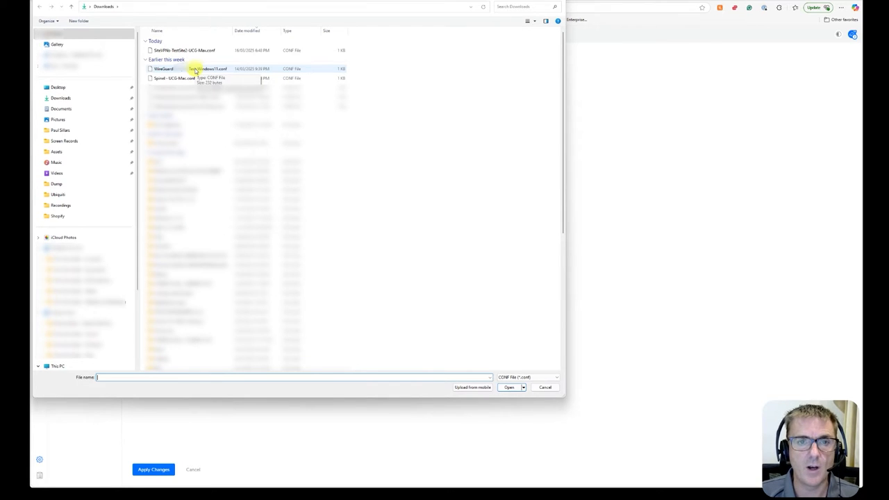
double_click(197, 70)
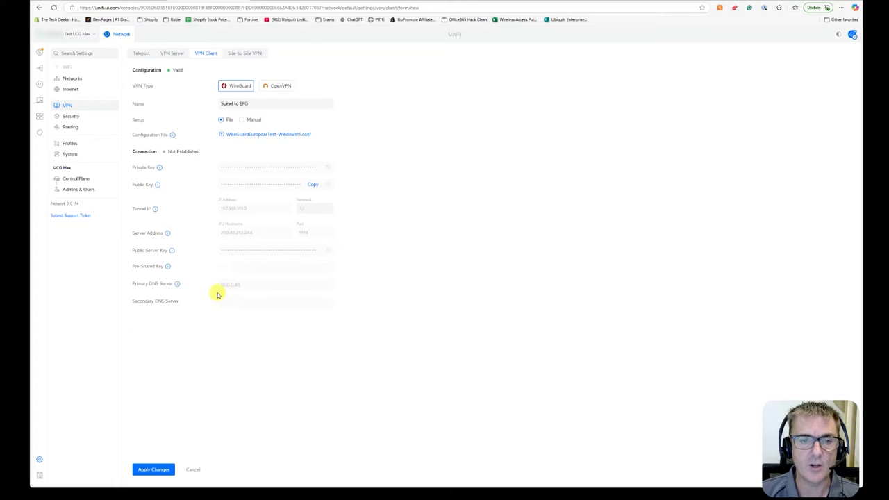
left_click(148, 470)
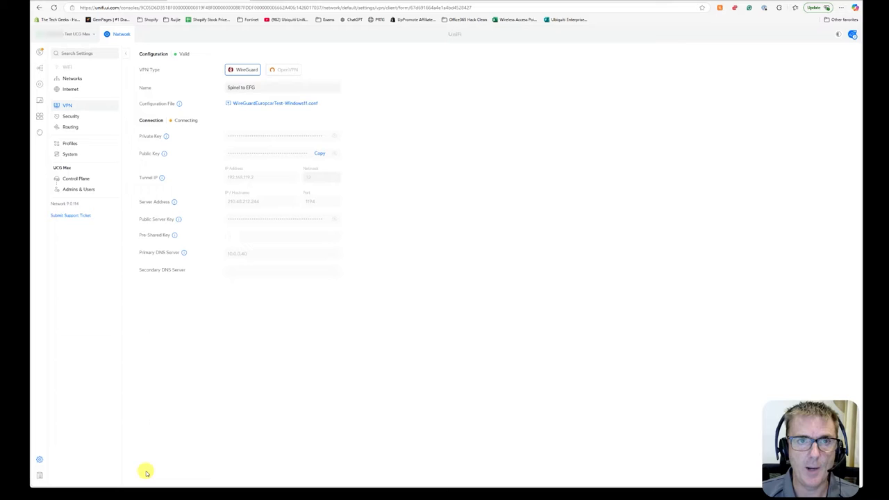
Return to the VPN client list and check the Spinel to EFG connection status.
left_click(124, 56)
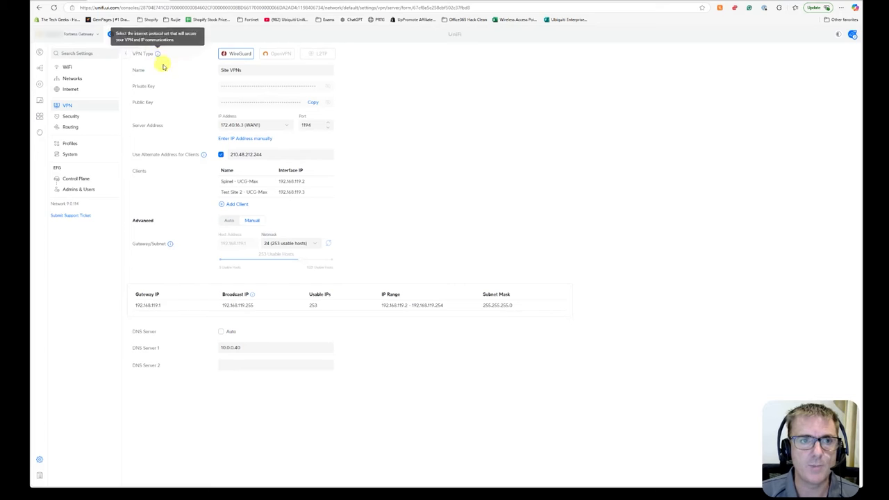
left_click(129, 55)
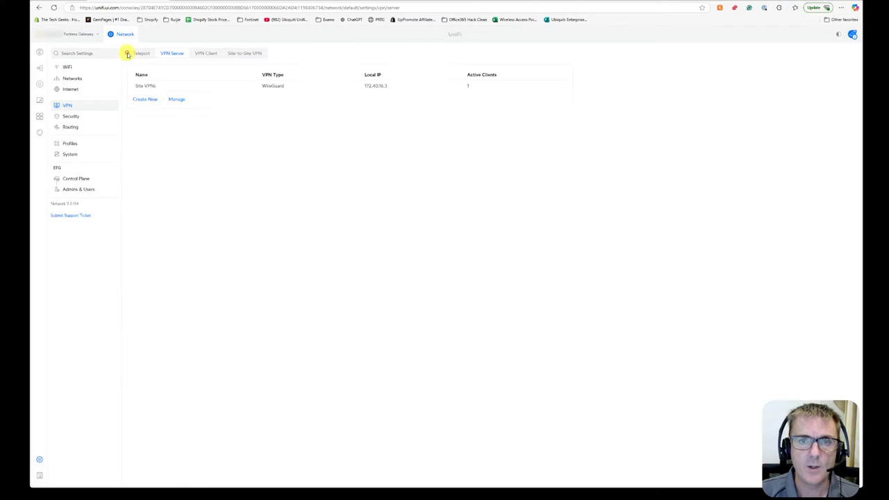
left_click(419, 164)
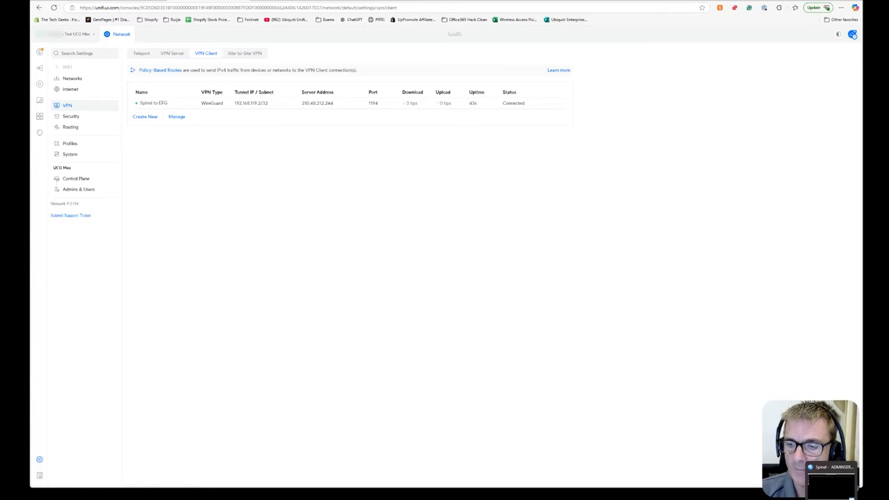
On the remote Windows PC, run ipconfig in PowerShell to check its network configuration.
left_click(835, 495)
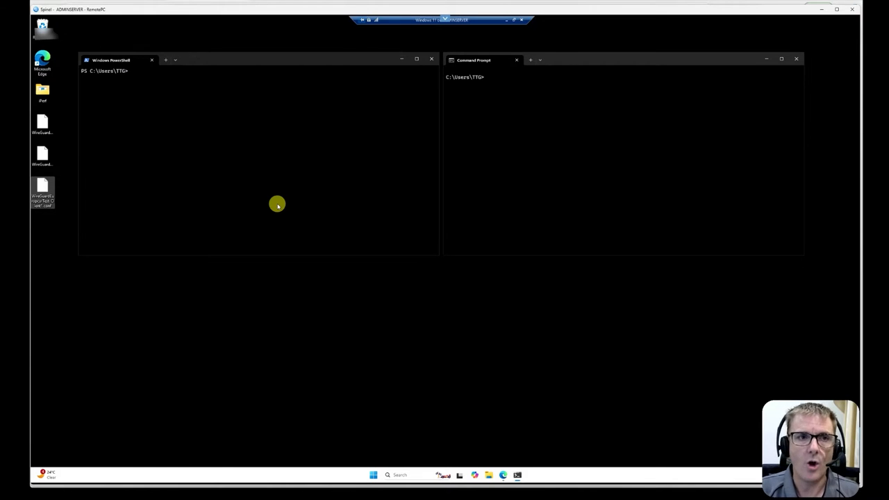
type("ip")
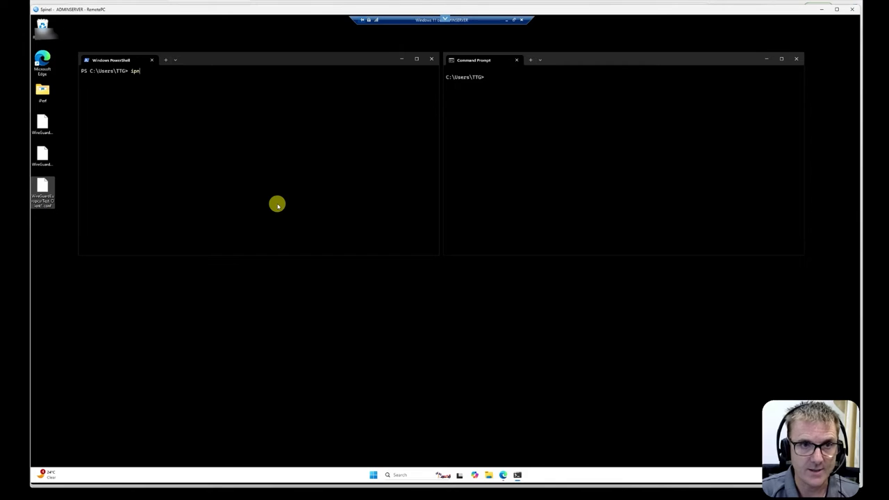
type("config")
key("Return")
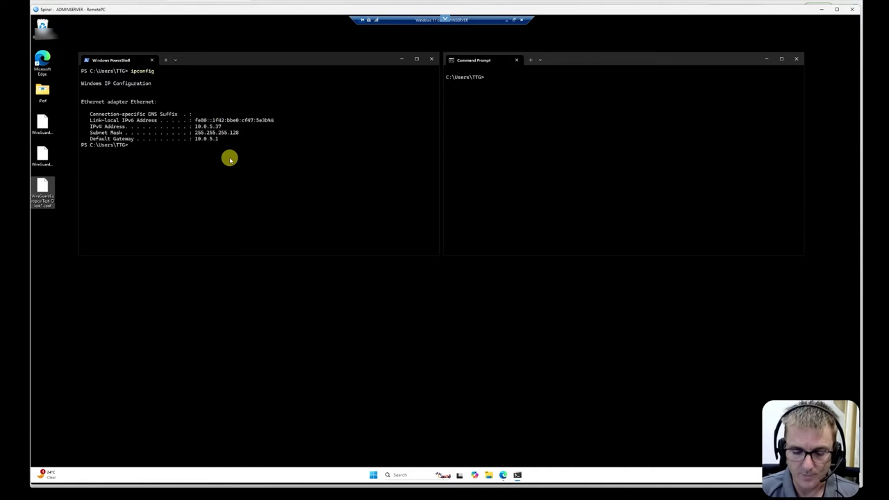
Start a continuous ping to 8.8.8.8 in PowerShell.
type("ping 8.8.8")
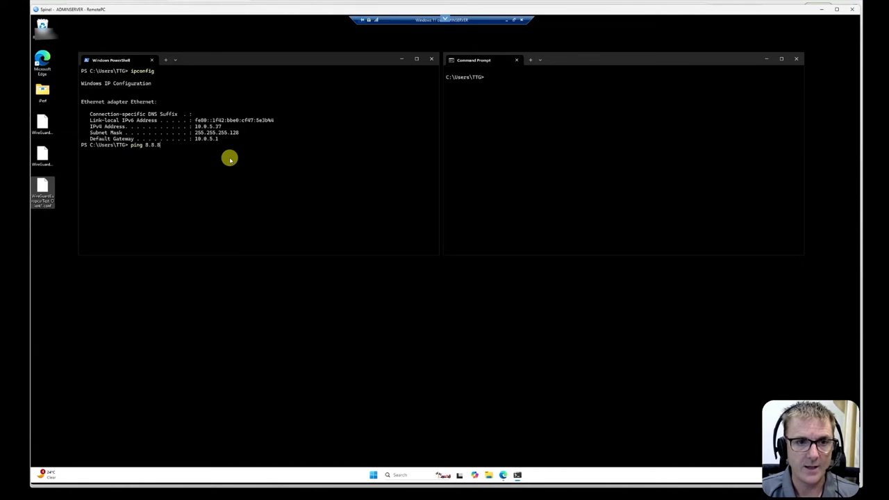
type(".8 -t")
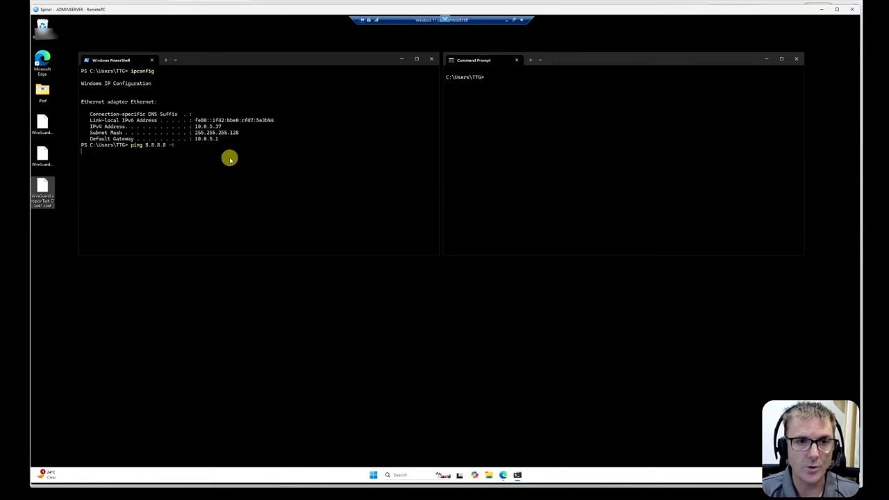
key("Return")
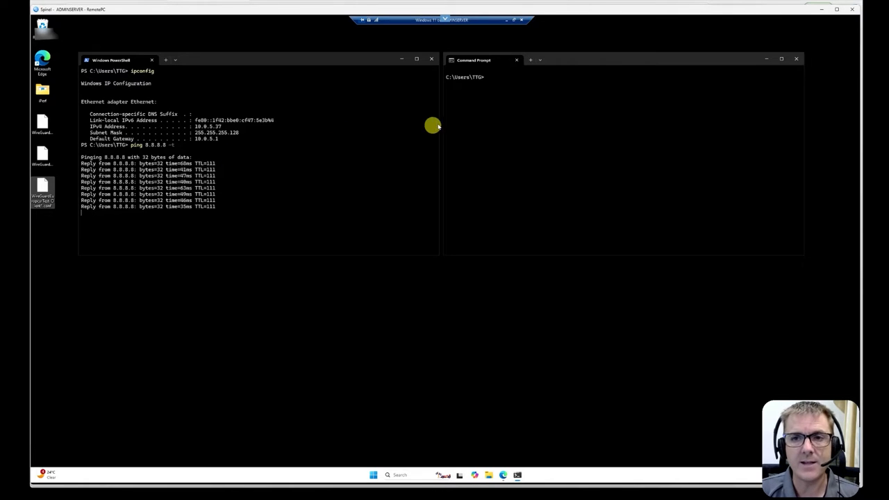
In the Command Prompt window, start a continuous ping to 10.0.1.1 with ping 10.0.1.1 -t.
left_click(511, 83)
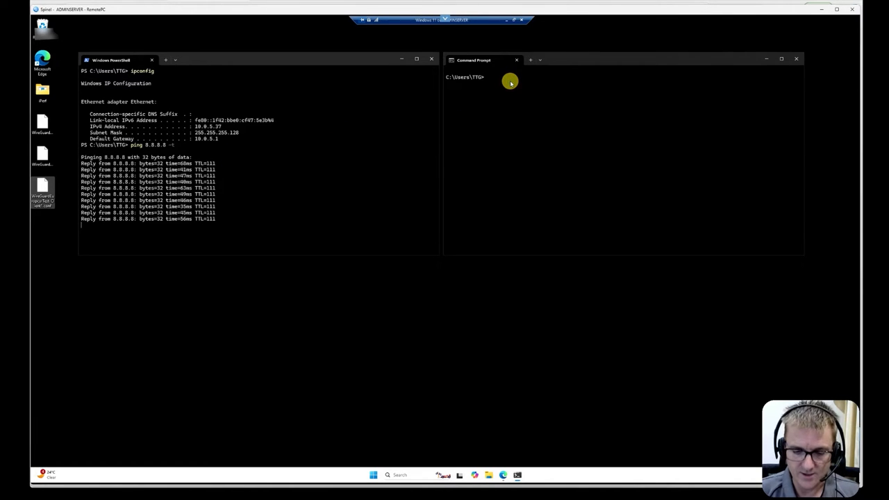
type("ping 10.0")
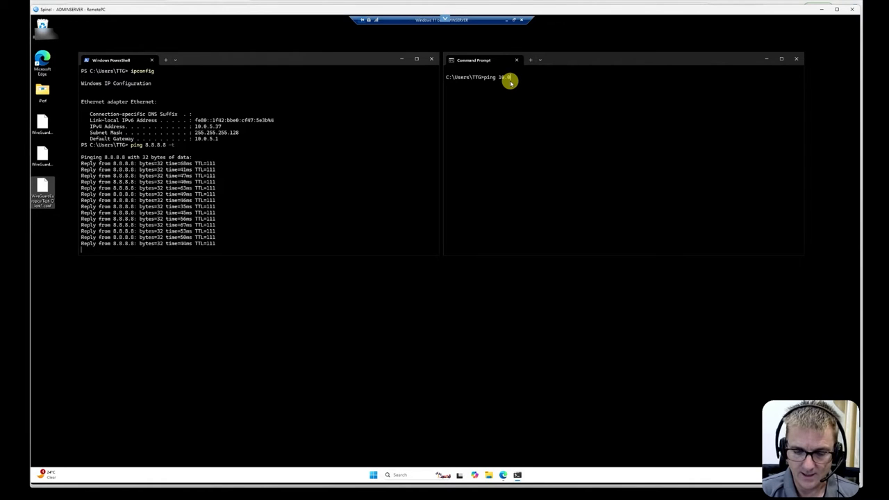
type(".5.1 -t")
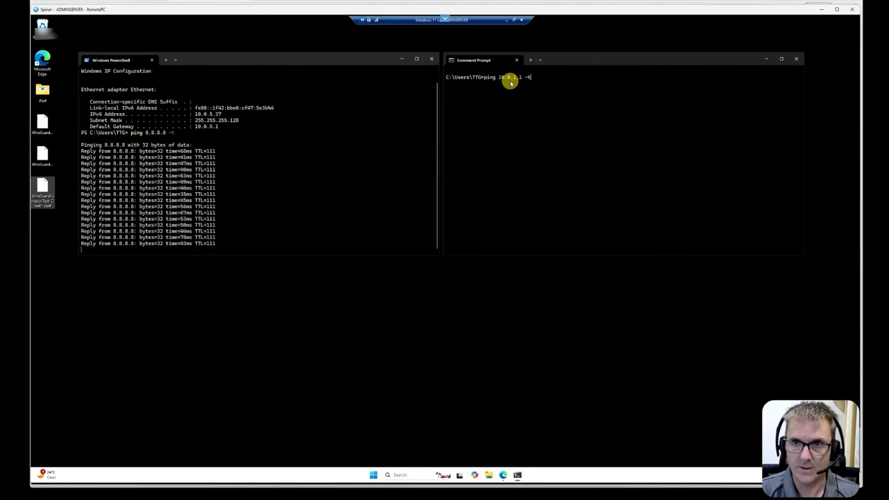
key("Return")
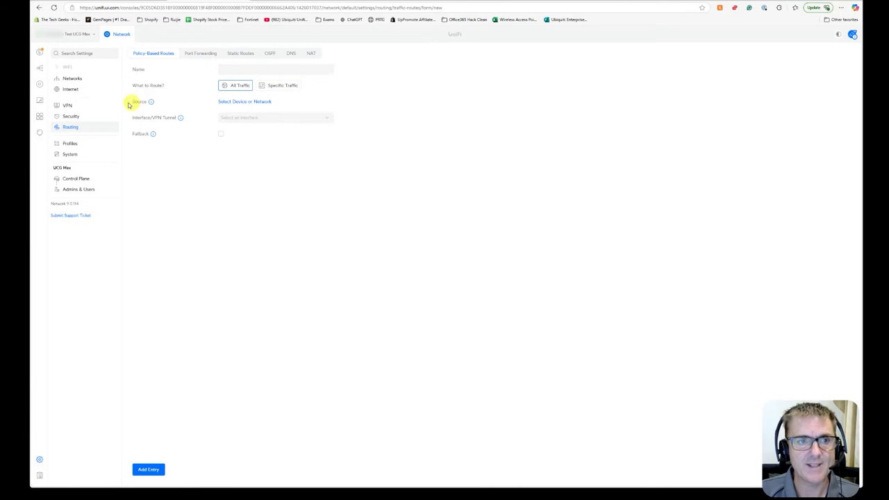
On the gateway, start a new policy-based route named 10.0.1.0/24 - EFG LAN.
left_click(103, 105)
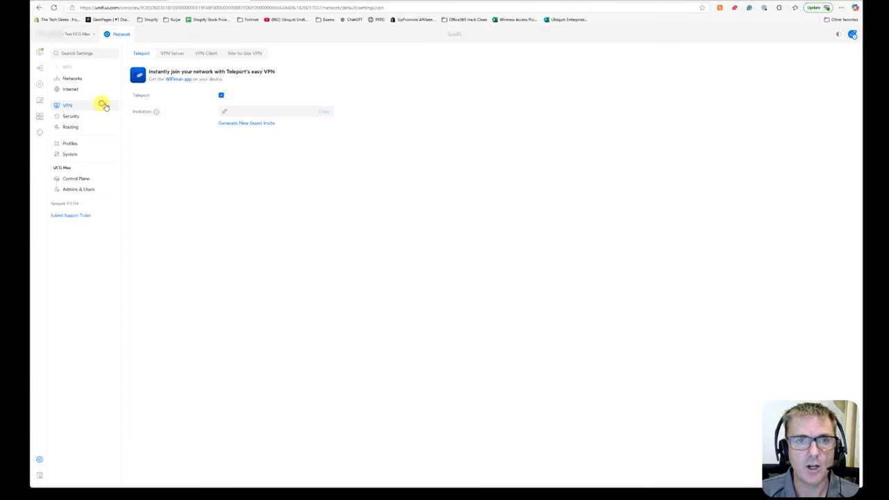
left_click(206, 55)
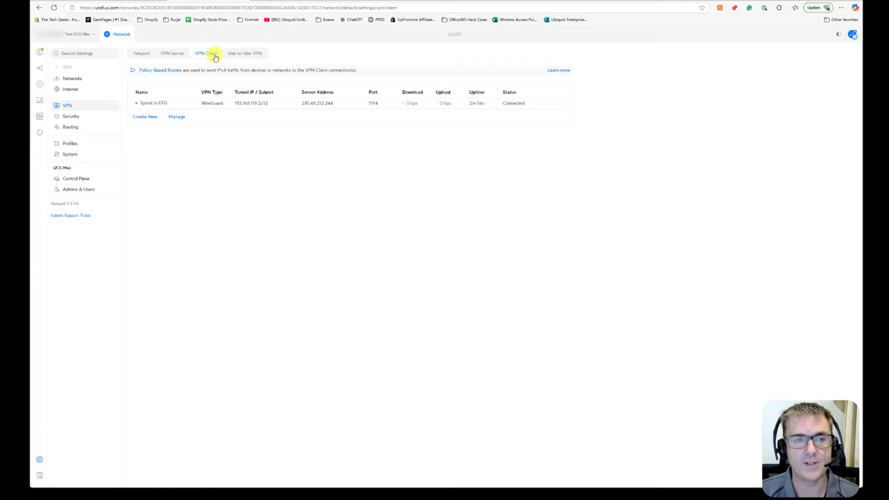
left_click(69, 128)
double_click(69, 128)
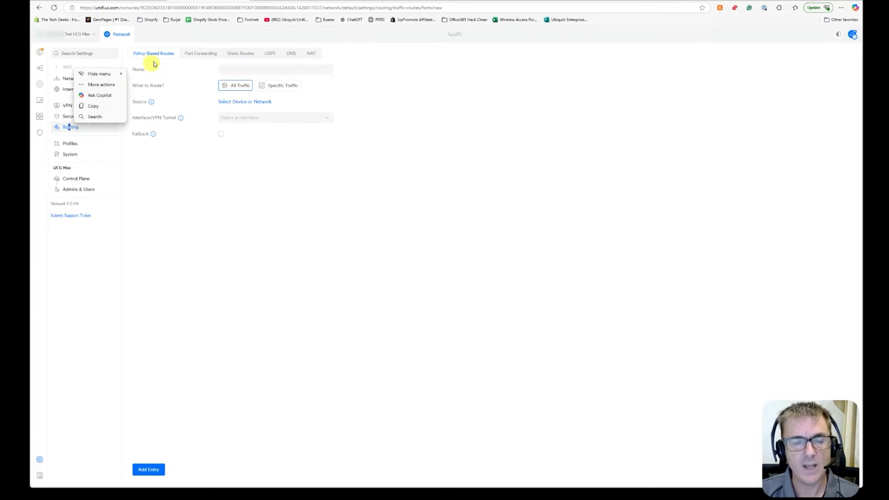
left_click(237, 69)
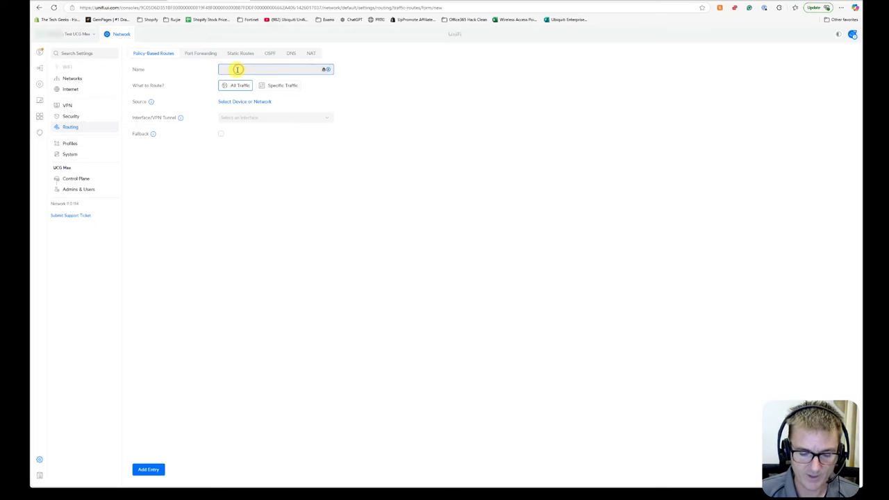
type("10.0.1.0/24 -")
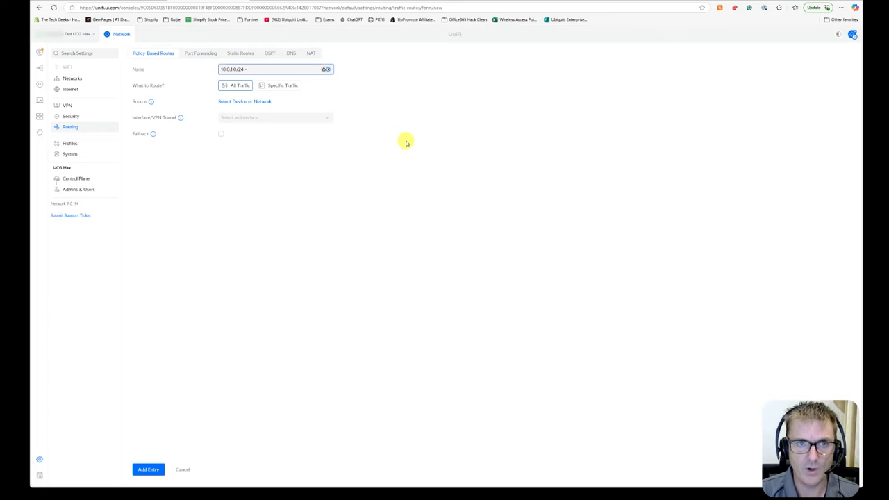
type("AS")
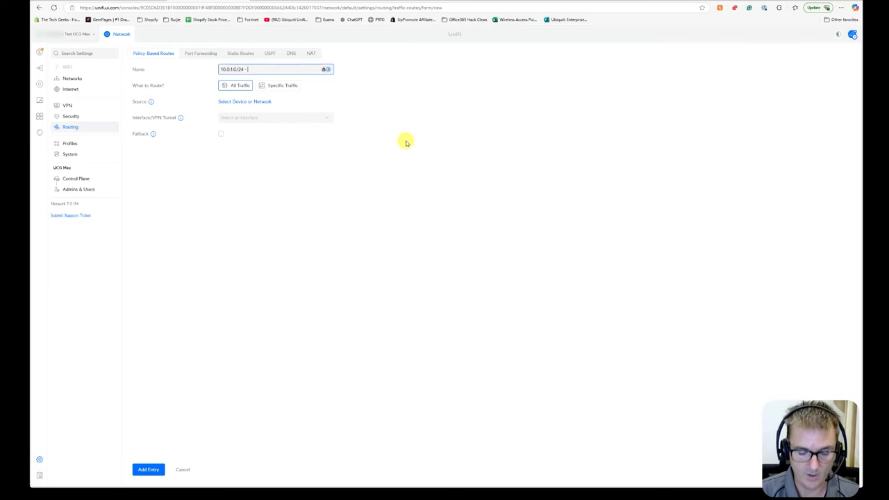
type("FG La")
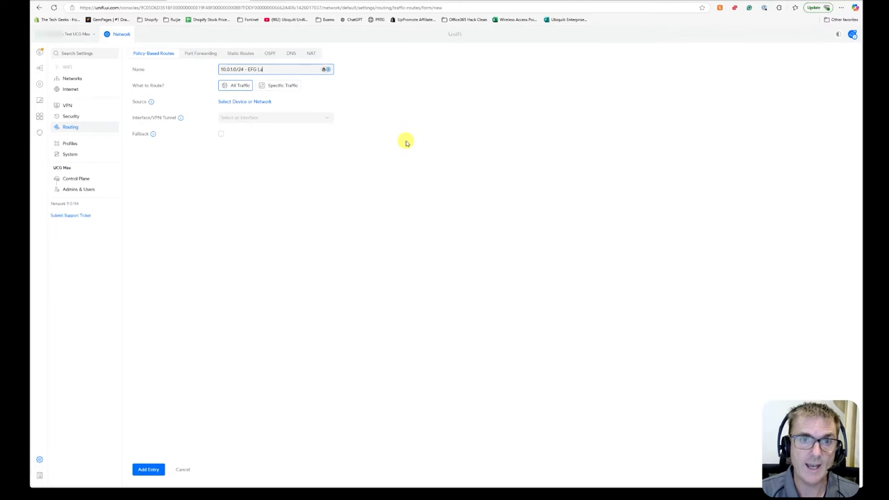
type("AN")
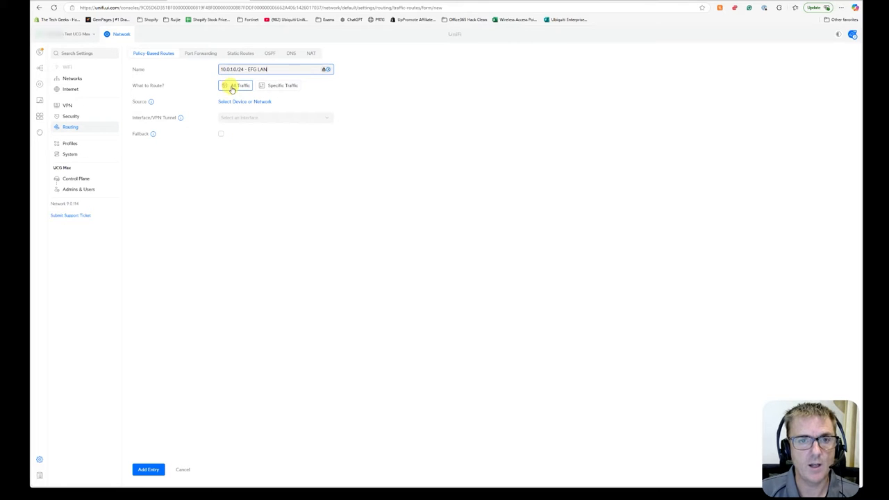
Set the route to specific traffic with a destination IP address range from 10.0.1.1 to 10.0.1.254.
left_click(274, 86)
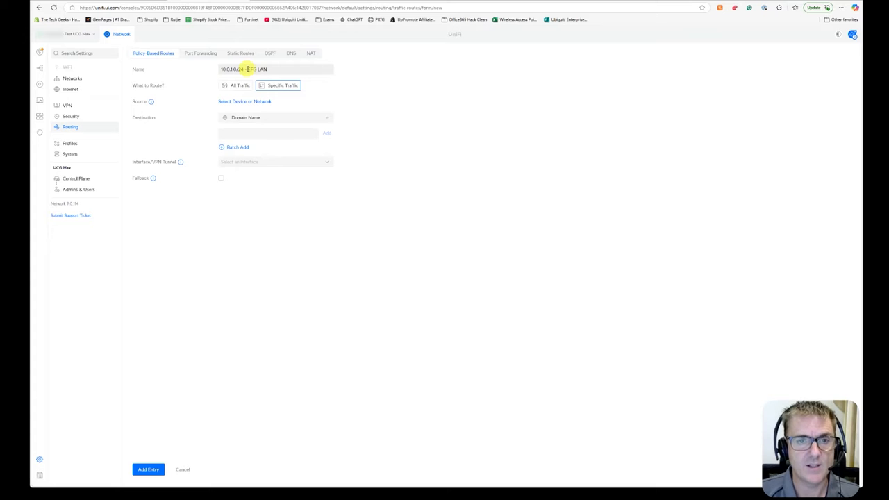
left_click(272, 118)
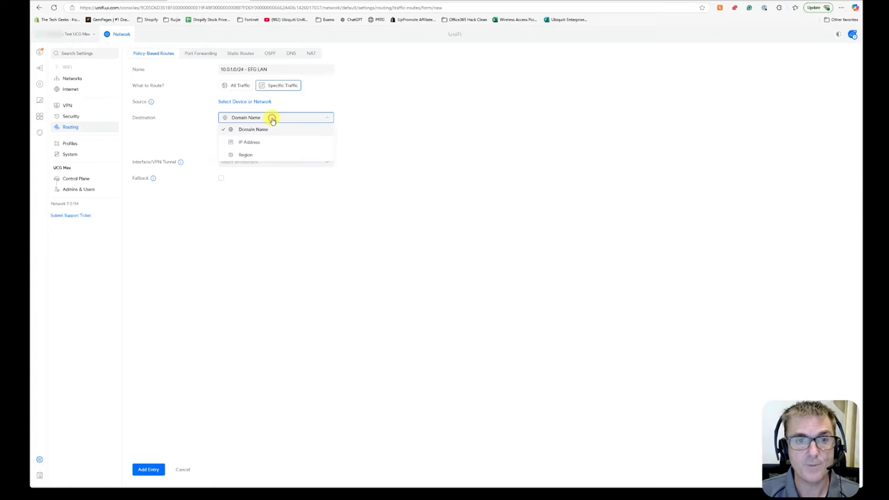
left_click(265, 141)
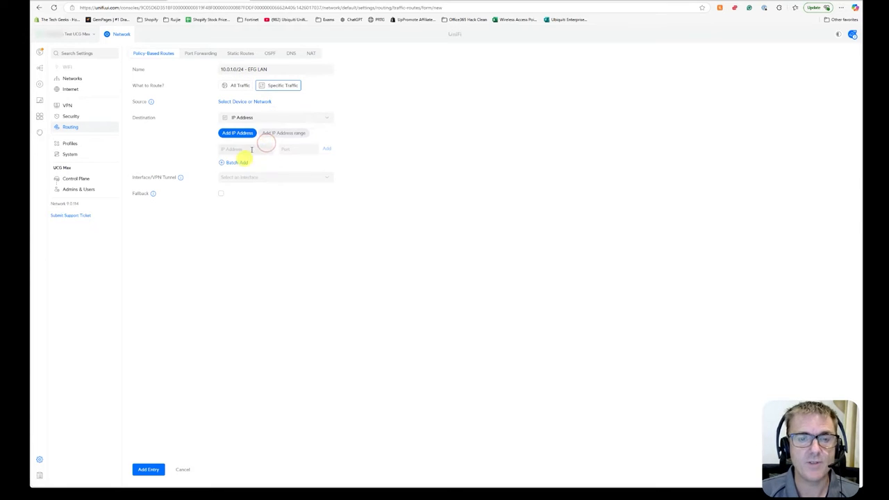
left_click(282, 133)
left_click(245, 154)
type("10.0.1.1")
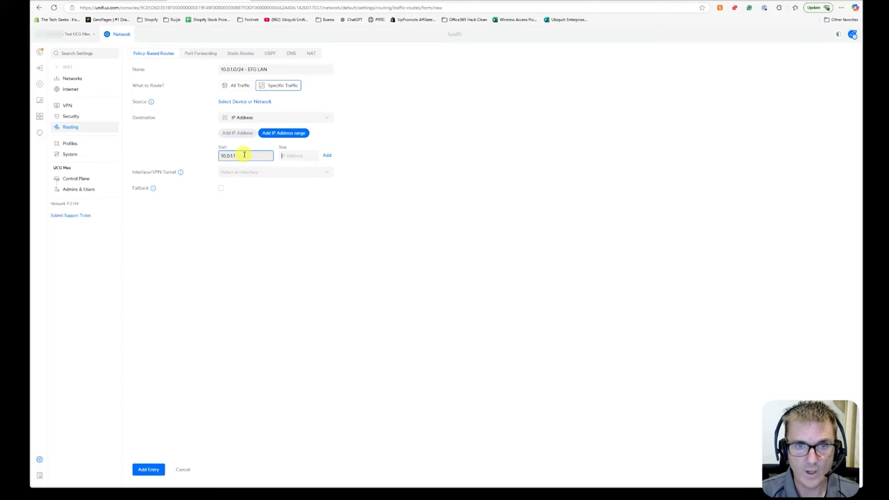
key("Tab")
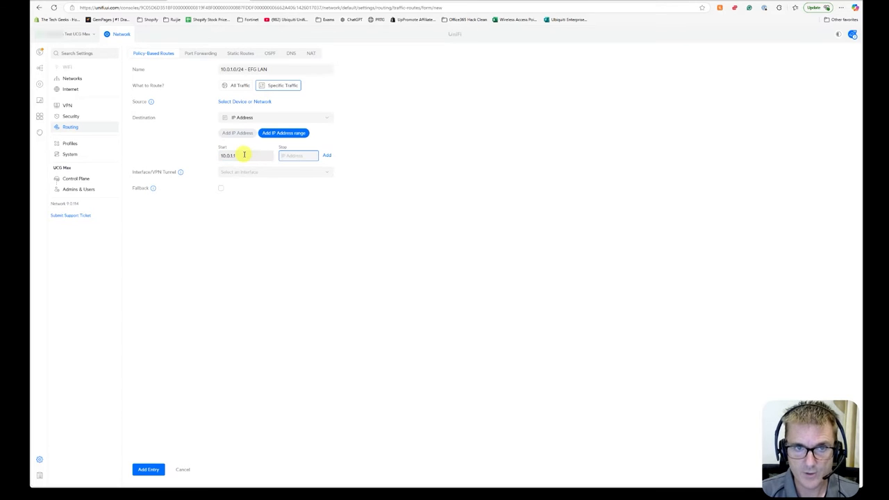
type("10")
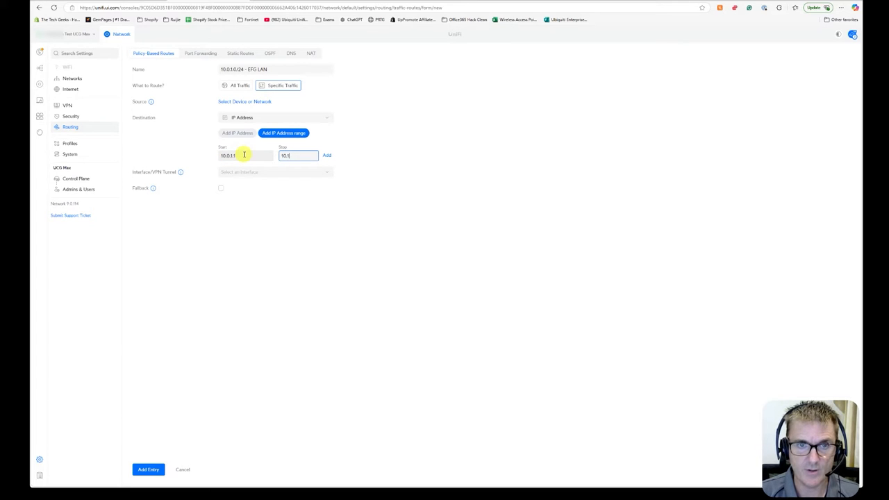
type(".0.")
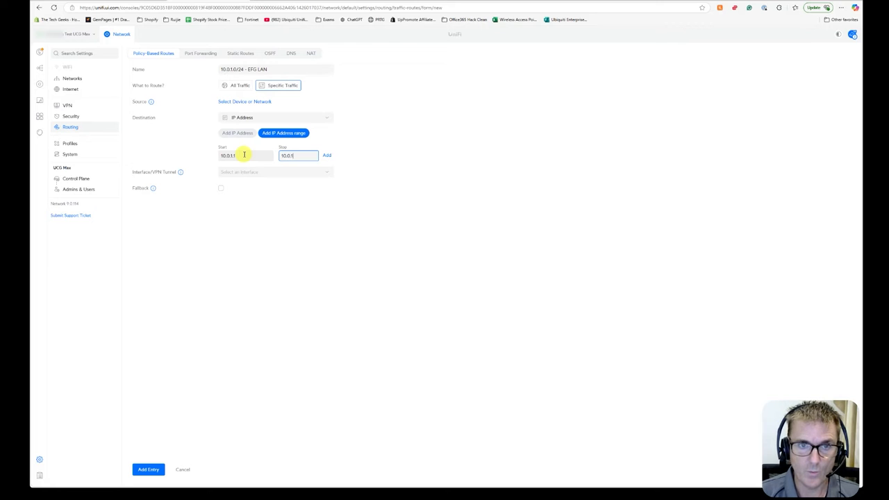
type("1.254")
Set the route's VPN tunnel to Spinel to EFG and its source to the Default network.
left_click(260, 178)
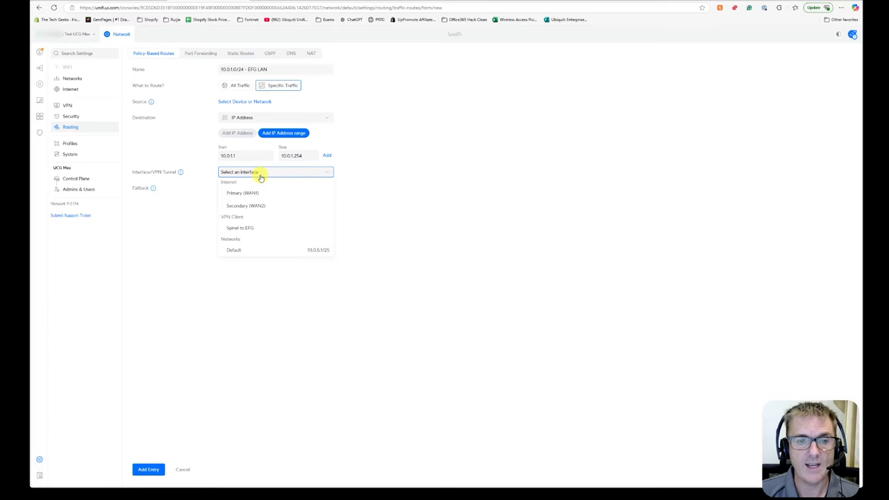
left_click(238, 228)
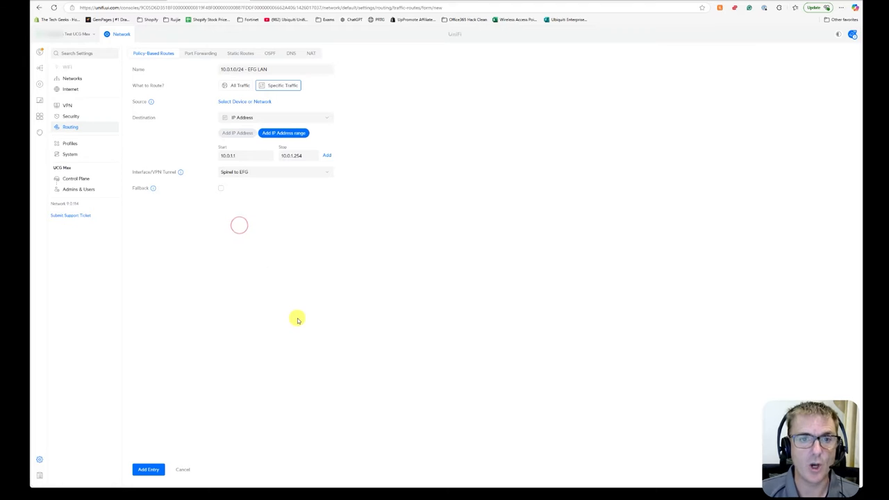
left_click(238, 102)
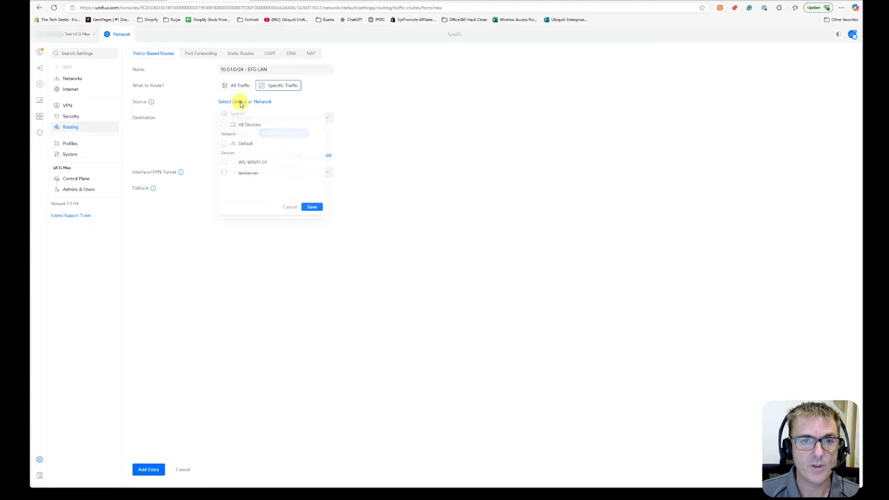
left_click(224, 143)
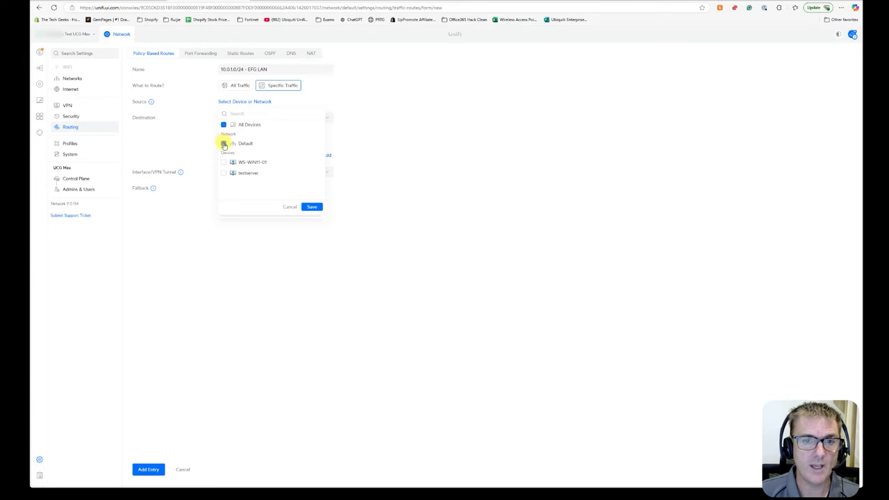
left_click(312, 208)
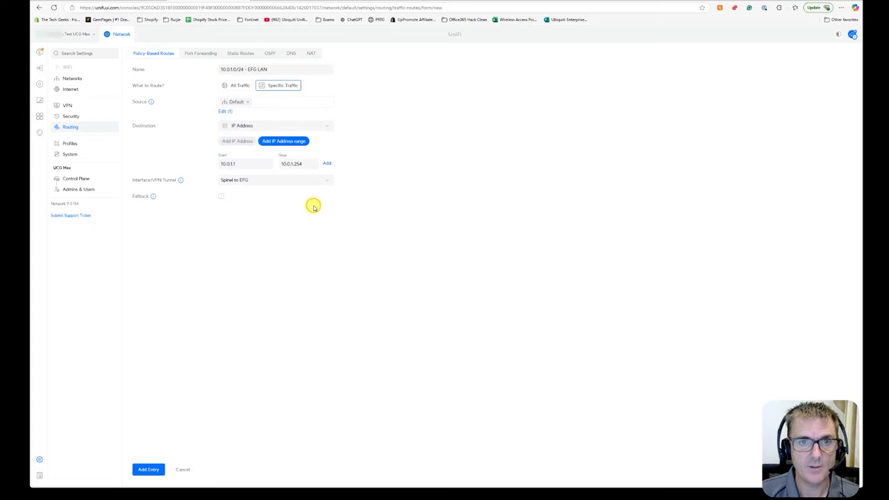
Add the 10.0.1.1 to 10.0.1.254 range to the destination list and save the route entry.
left_click(149, 470)
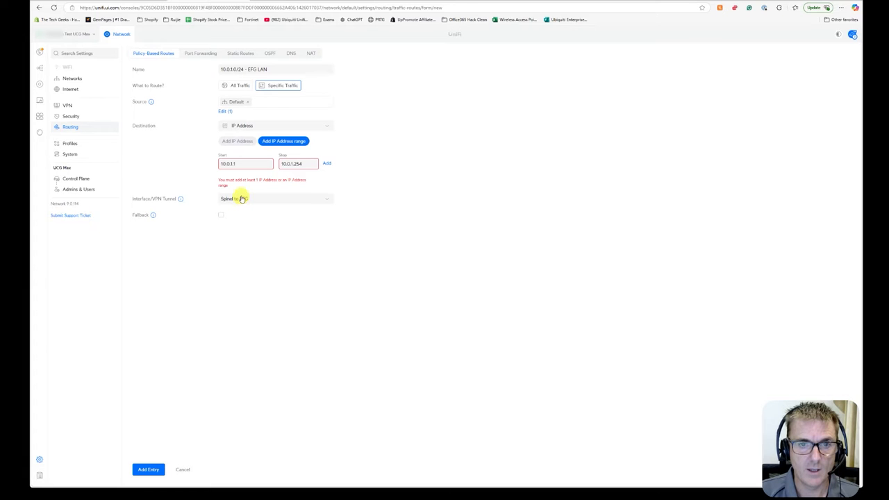
left_click(256, 161)
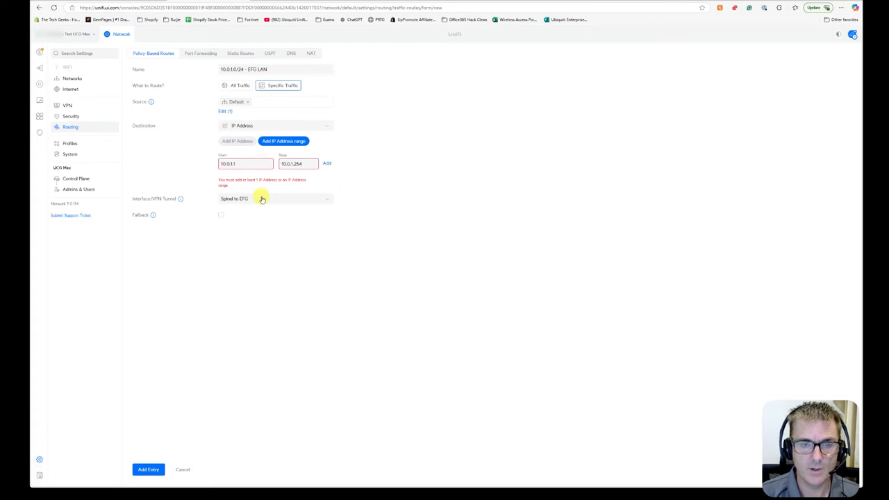
left_click(326, 163)
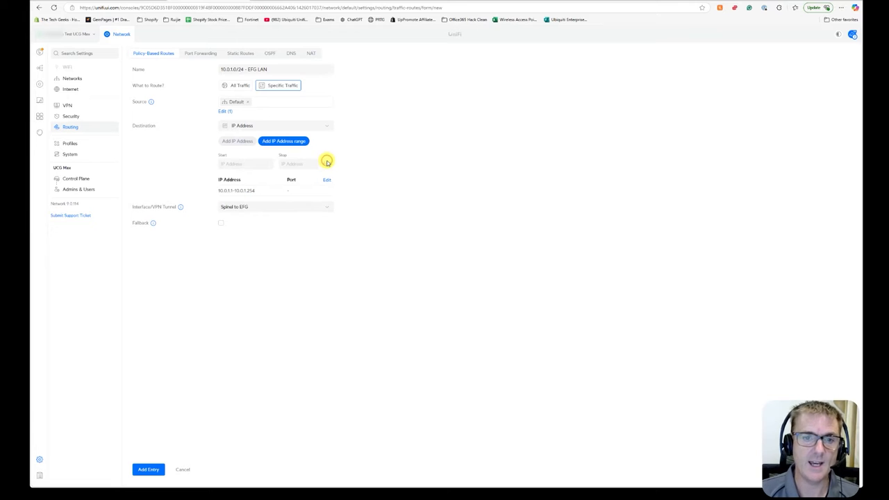
left_click(153, 467)
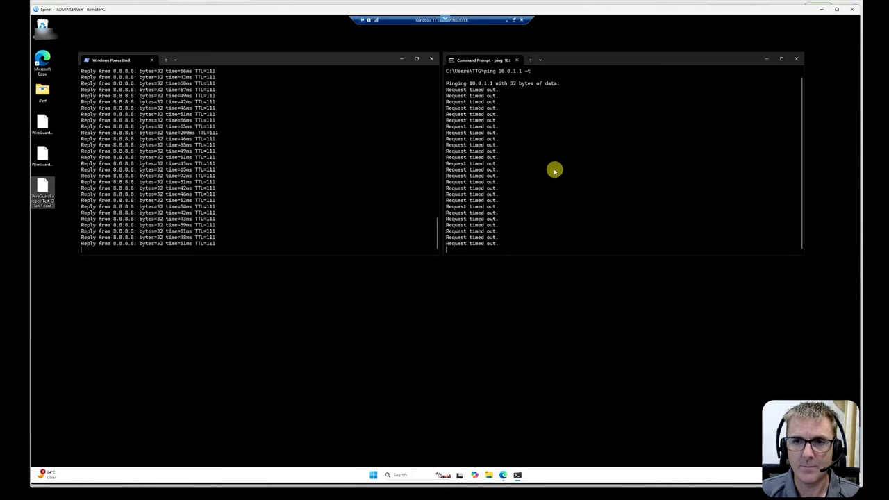
Stop and restart the continuous ping to 10.0.1.1 in the Command Prompt.
key("ctrl+c")
key("Up")
key("Return")
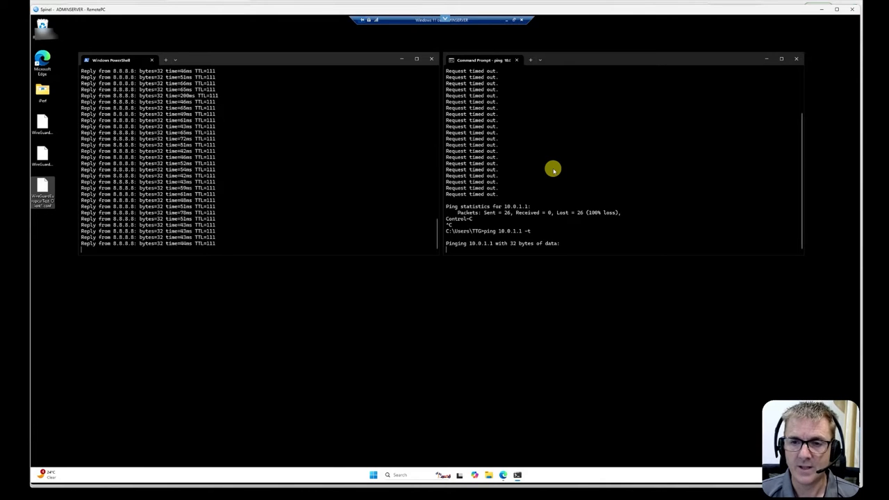
Stop the continuous ping and run a traceroute to 10.0.1.1, stopping it after the first hops.
key("ctrl+c")
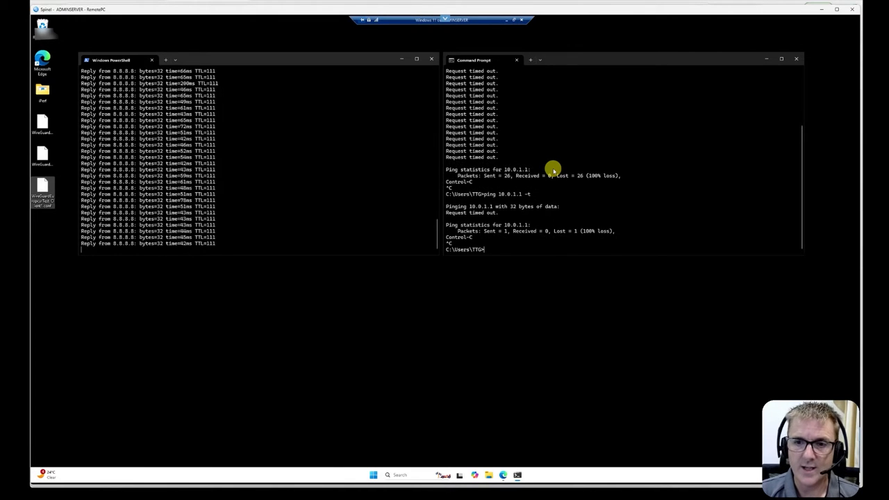
type("tracert 10.0.1.1")
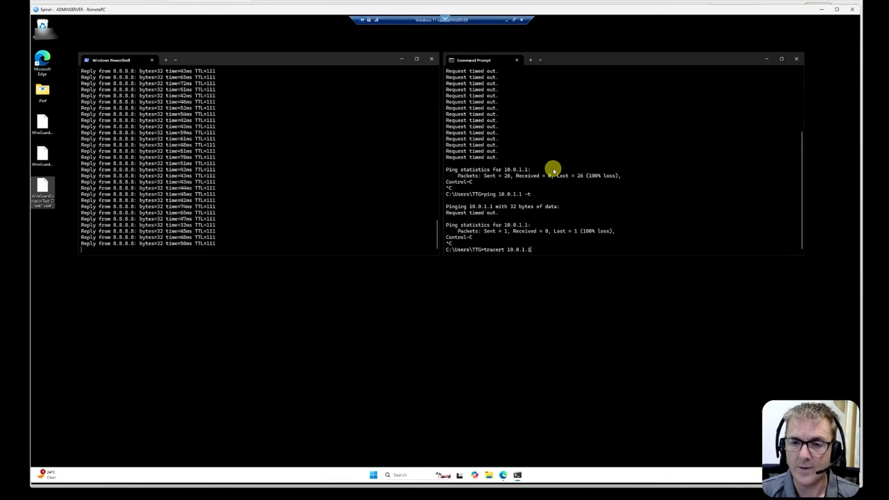
key("Return")
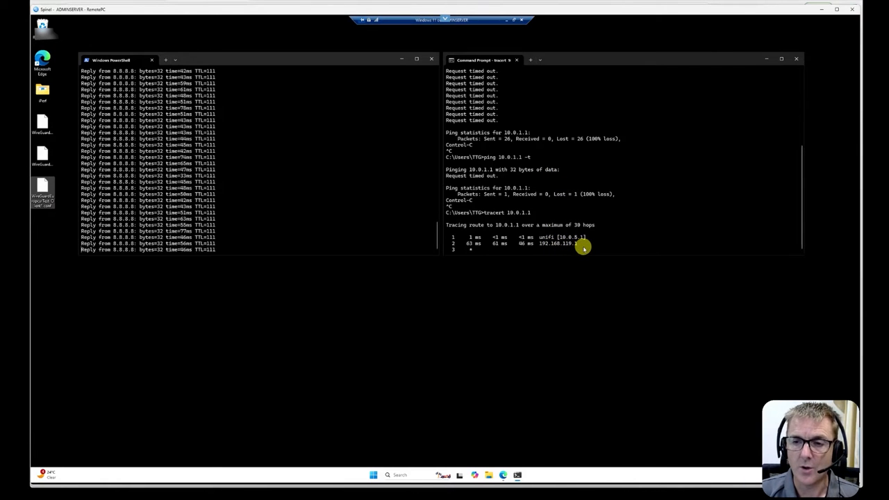
key("ctrl+c")
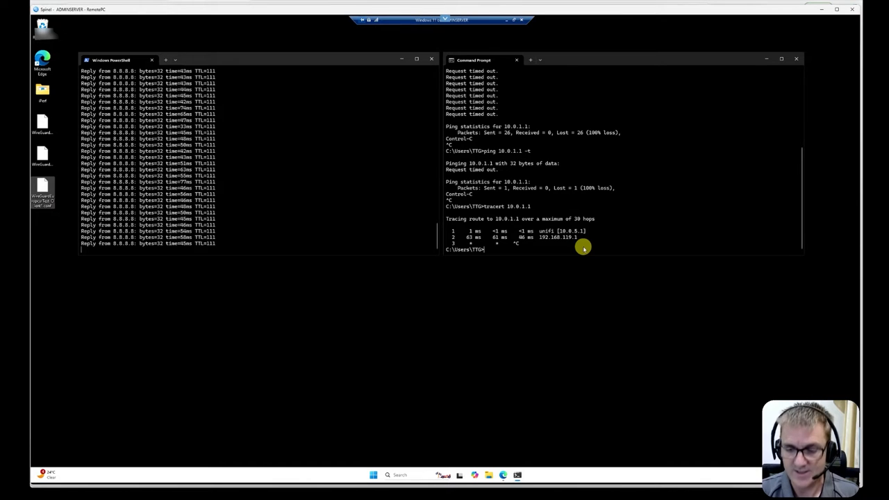
Recall the previous traceroute and change its target to 10.0.1.21, then run it.
key("Up")
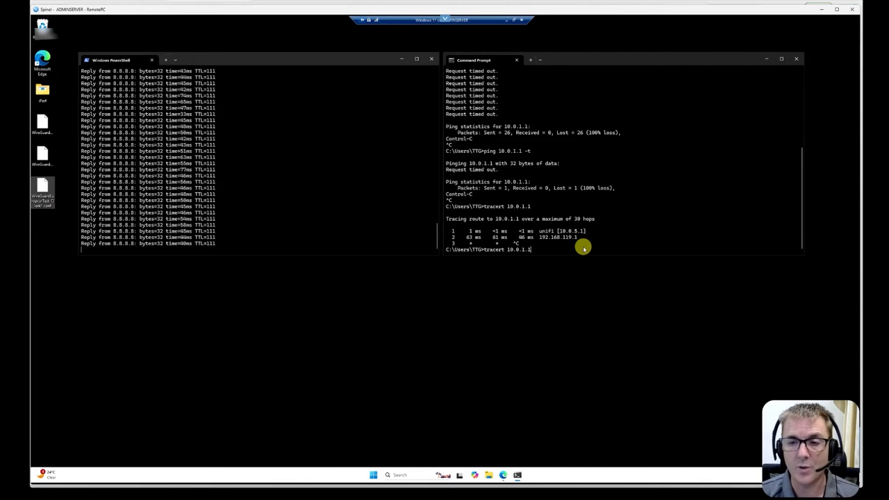
key("BackSpace")
key("BackSpace")
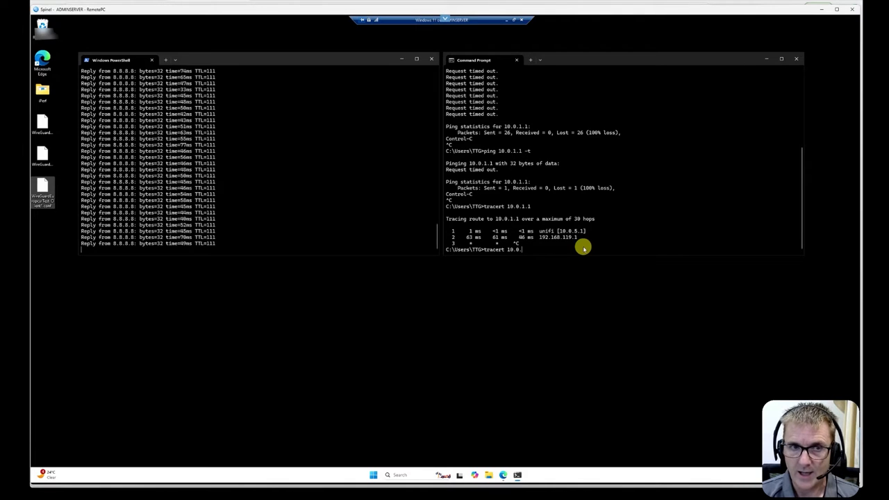
type("1.21")
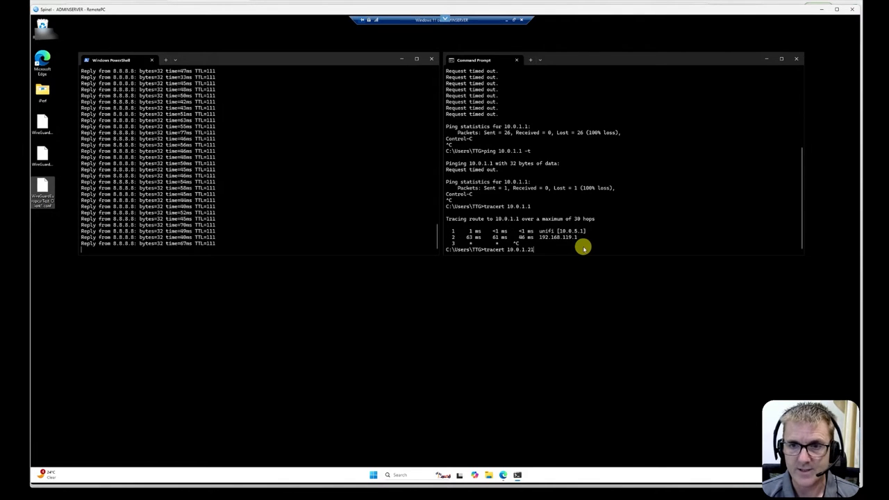
key("Return")
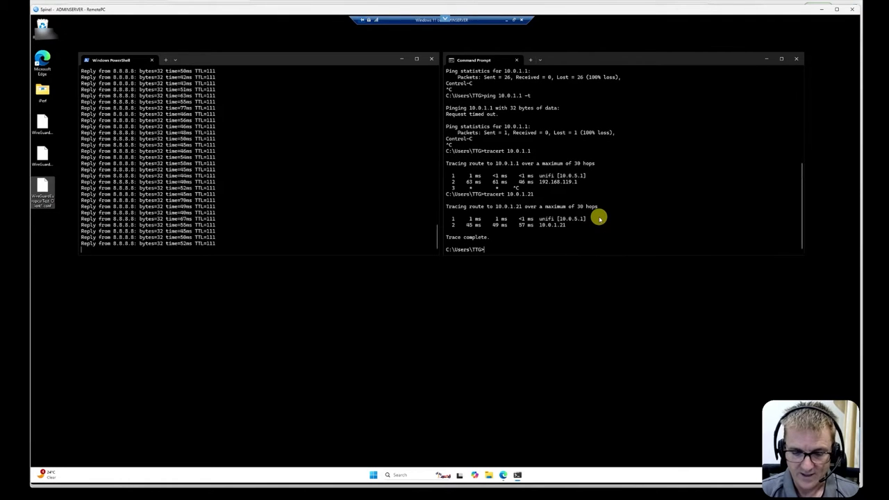
Ping 10.0.1.21 and then 10.0.1.1 from the Command Prompt.
type("ping 10")
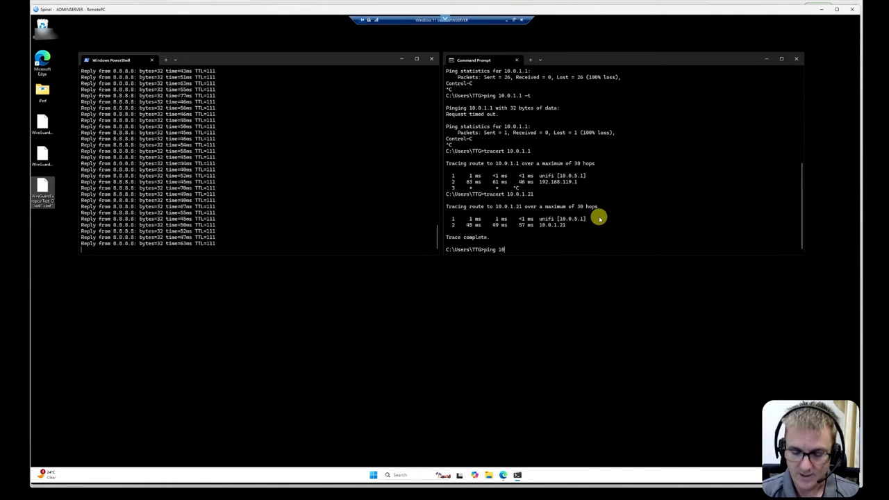
type(".0.1.21")
key("Return")
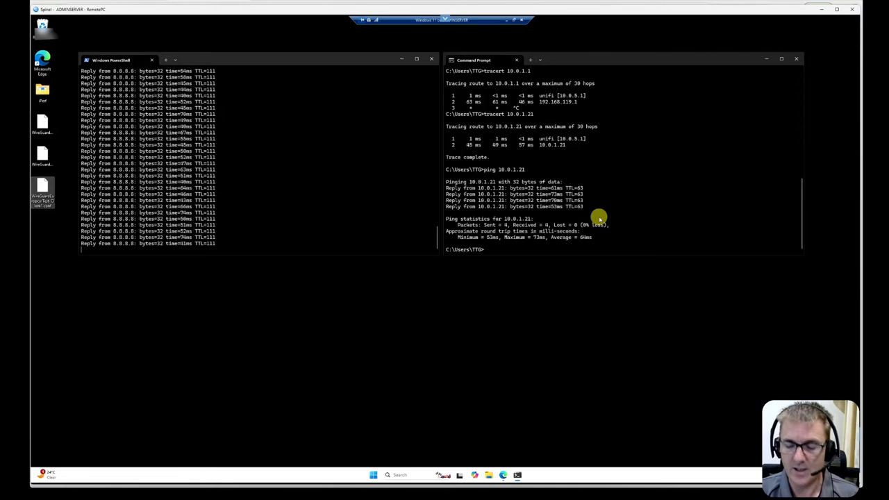
type("ping 10")
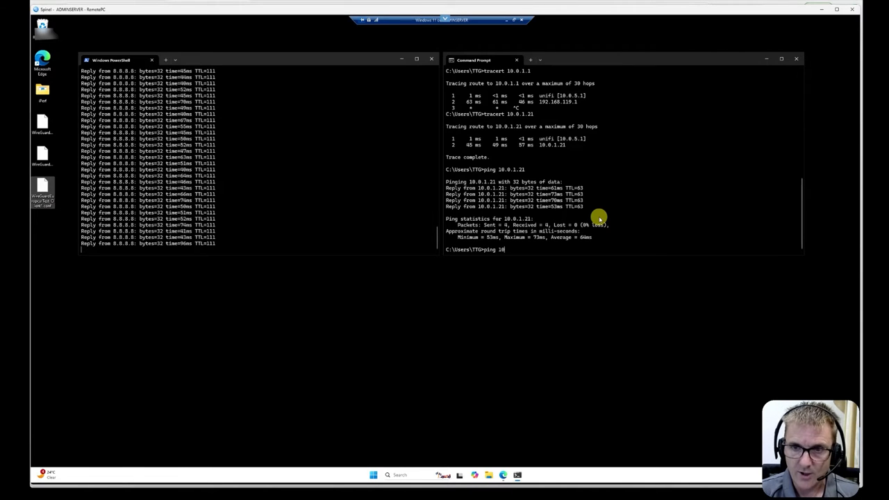
type(".0.1.1")
key("Return")
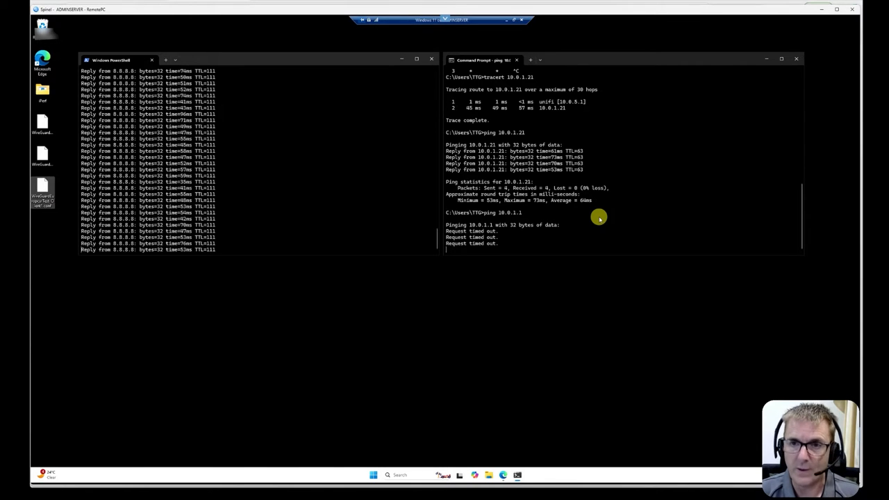
key("Return")
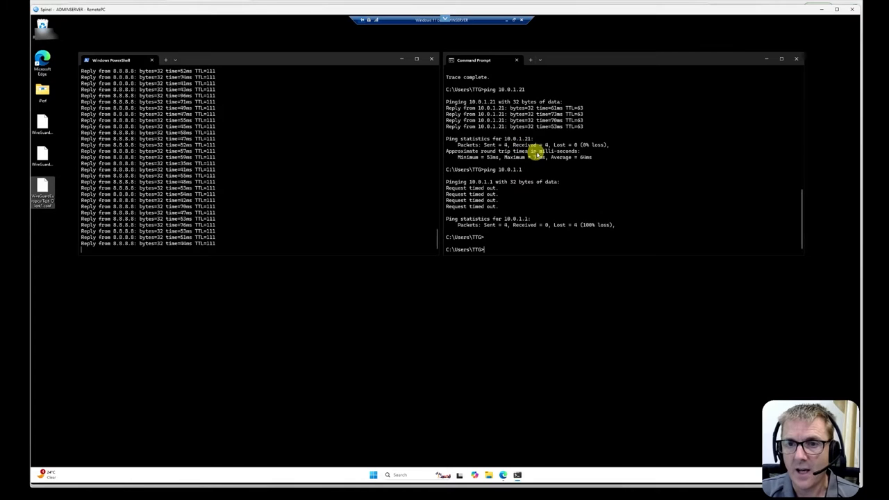
Scroll back through the Command Prompt output to review the traceroute and ping results.
scroll(539, 153, "up", 2)
scroll(537, 151, "up", 3)
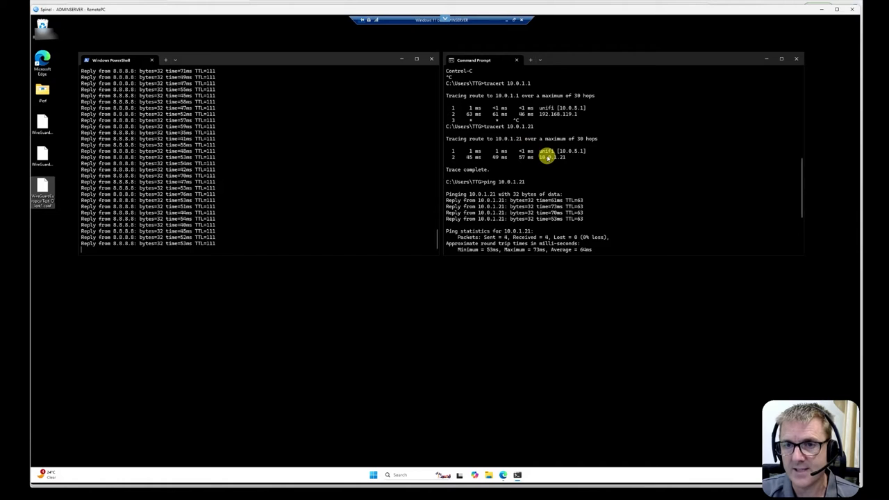
scroll(551, 165, "down", 5)
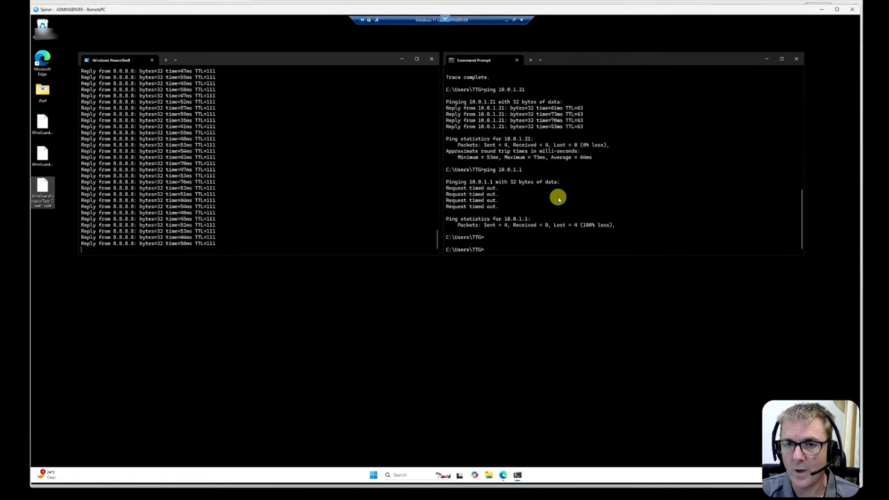
scroll(558, 199, "up", 4)
scroll(558, 196, "up", 3)
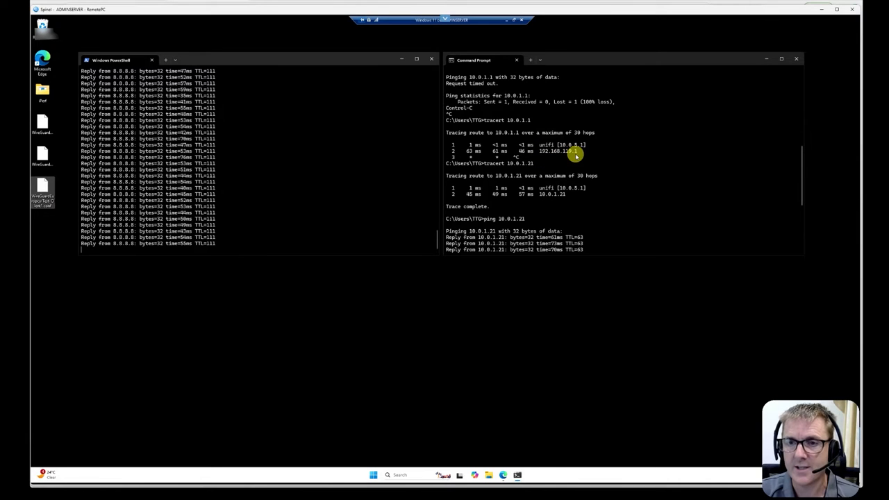
scroll(569, 175, "down", 4)
scroll(569, 175, "down", 3)
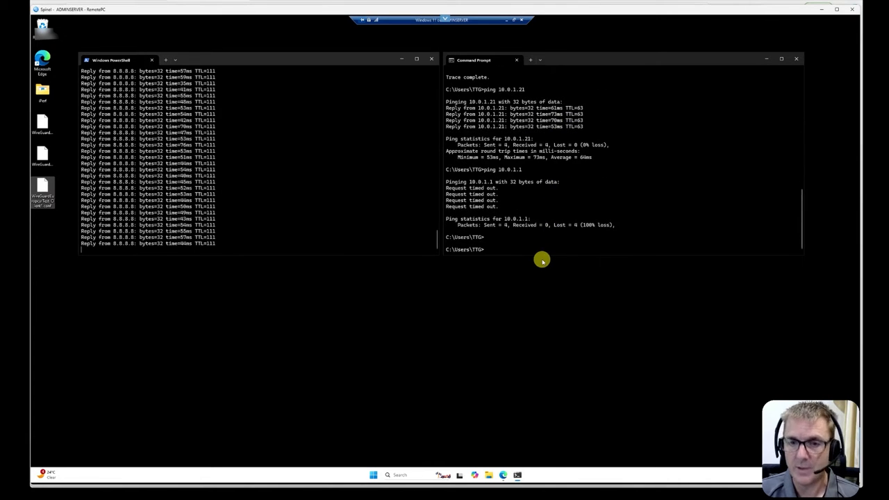
Ping 8.8.8.8 and run a traceroute to 8.8.8.8, stopping each after a few replies.
type("ping 8.8.8.8")
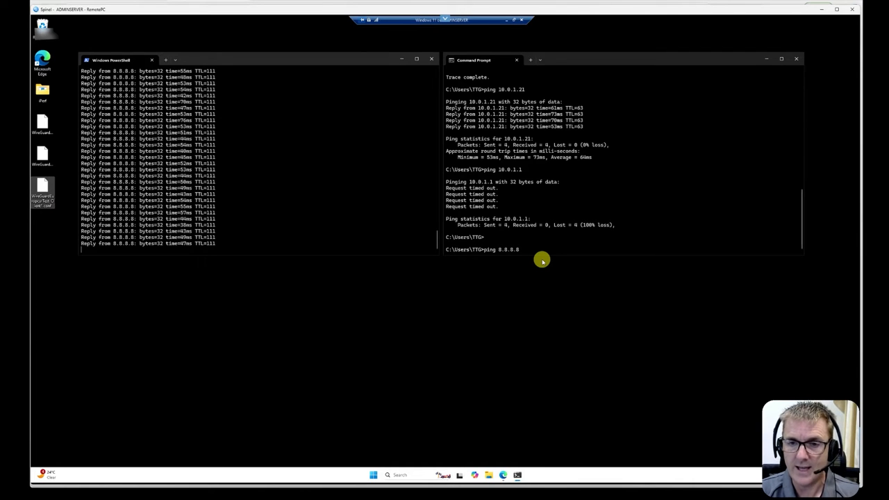
key("Return")
key("ctrl+c")
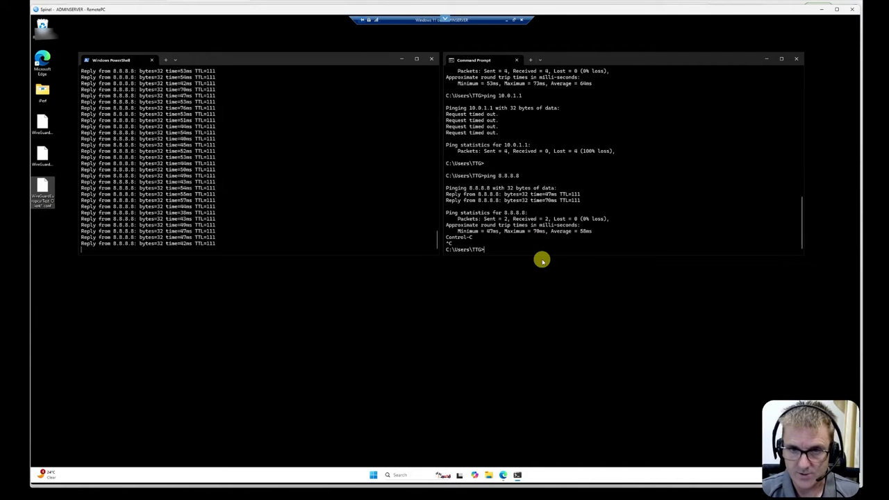
type("tracert")
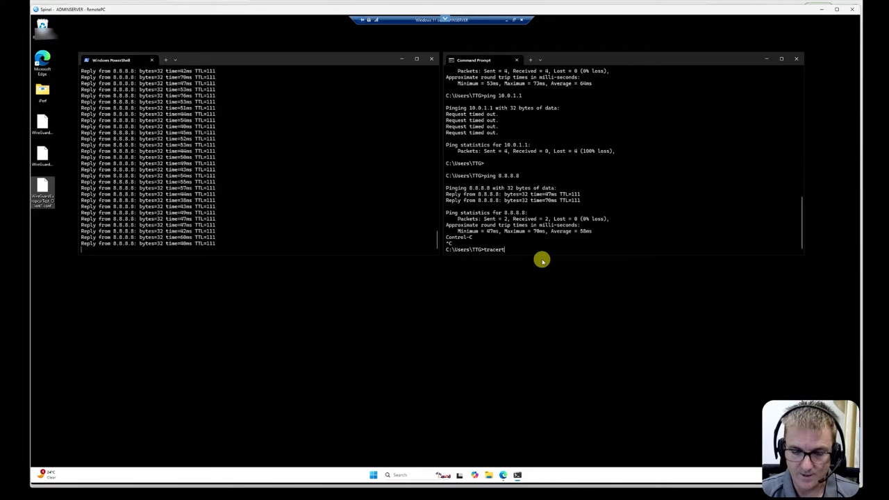
type(" 8.8.8.8")
key("Return")
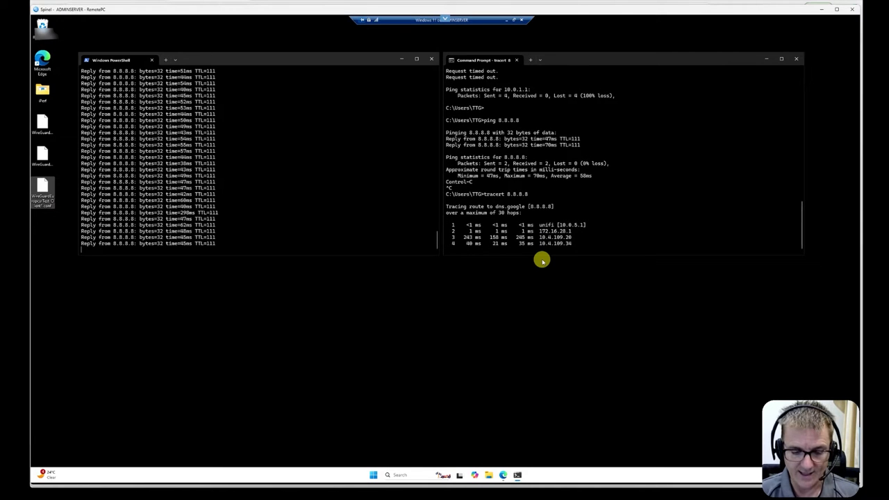
key("ctrl+c")
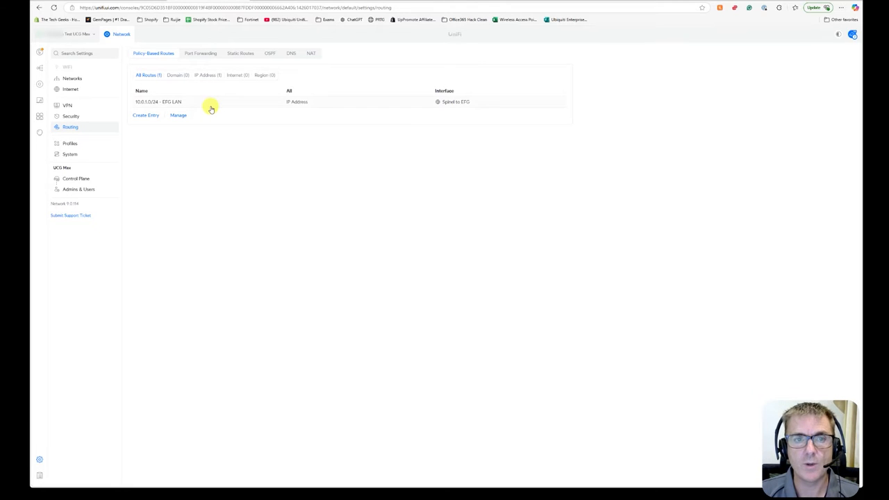
Edit the route entry to route all traffic, rename it All Traffic to EFG, and apply the changes.
left_click(210, 105)
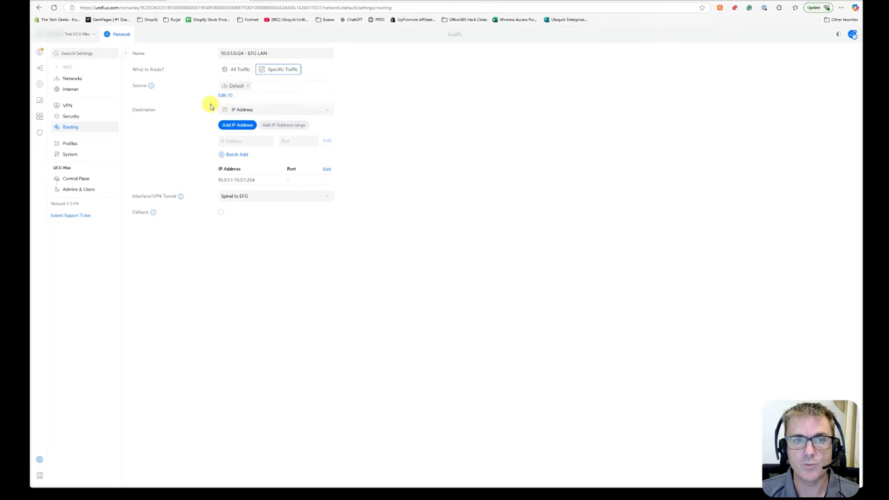
left_click(236, 70)
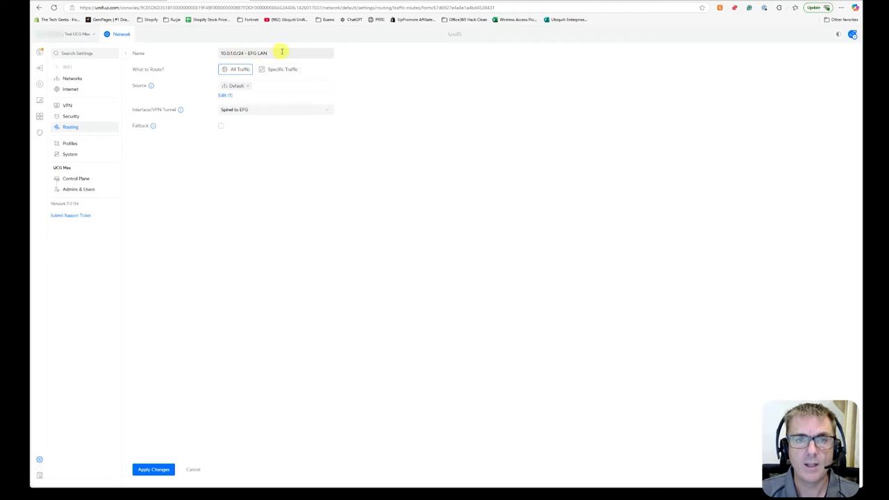
left_click_drag(283, 52, 221, 65)
type("All Traffic to EFG")
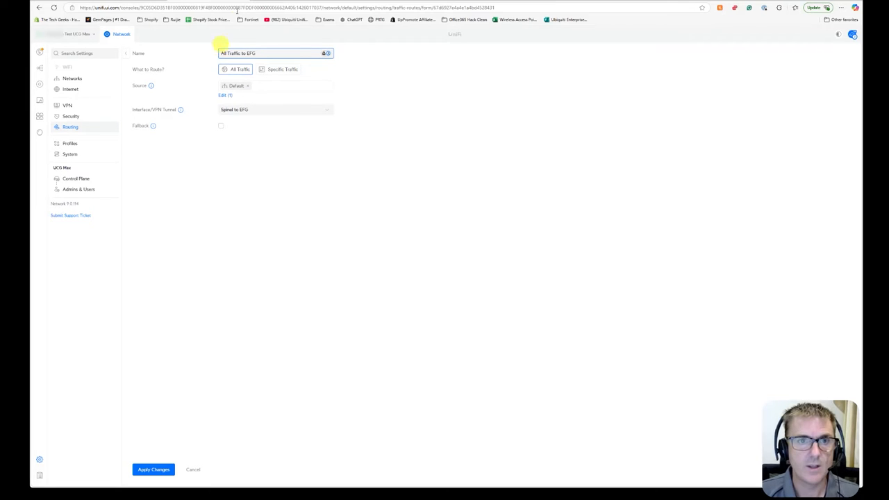
left_click(154, 471)
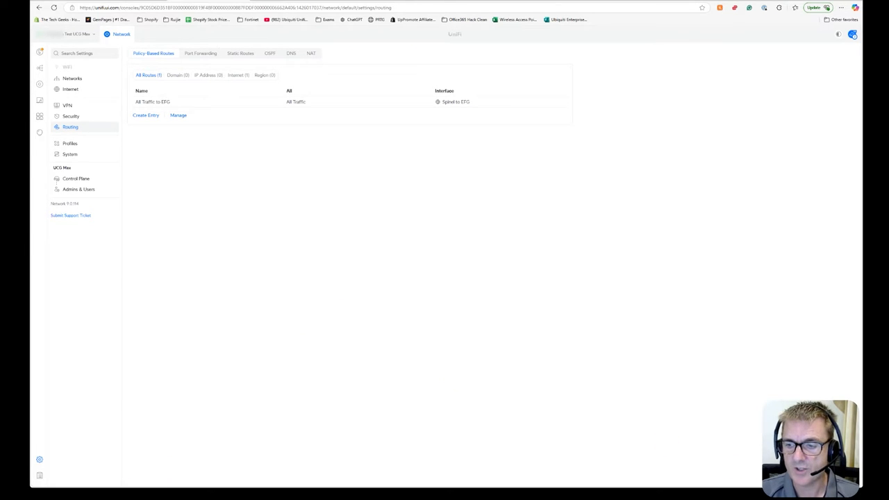
Switch to the remote PC's Command Prompt and trace the route to 8.8.8.8 again, stopping after a few hops.
key("alt+Tab")
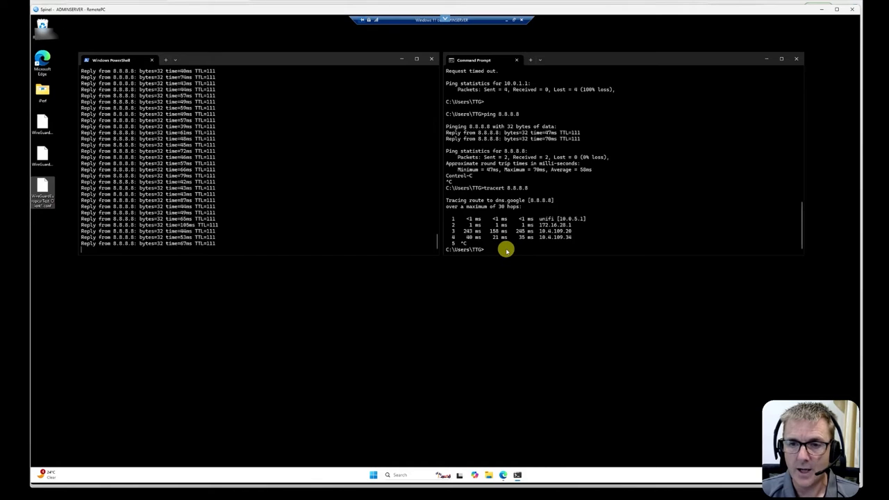
type("tracert ")
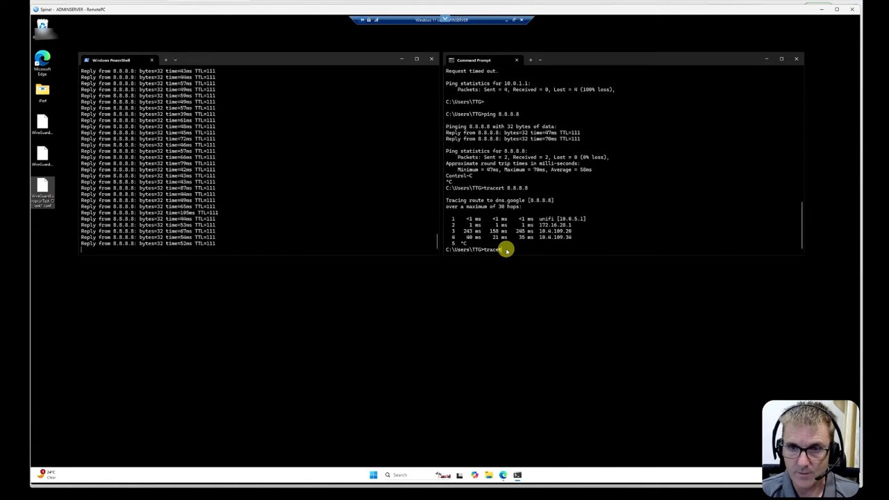
type("8.8.8.8")
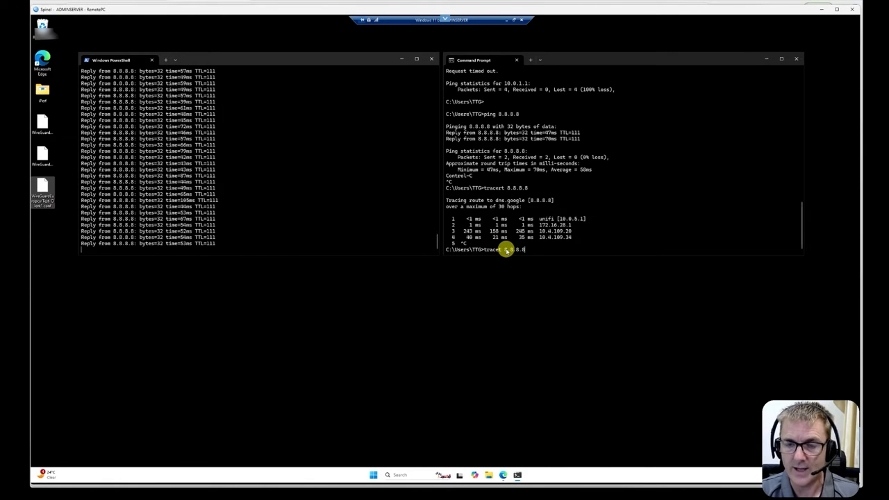
key("Return")
key("Up")
key("Left")
key("Left")
key("Left")
key("Left")
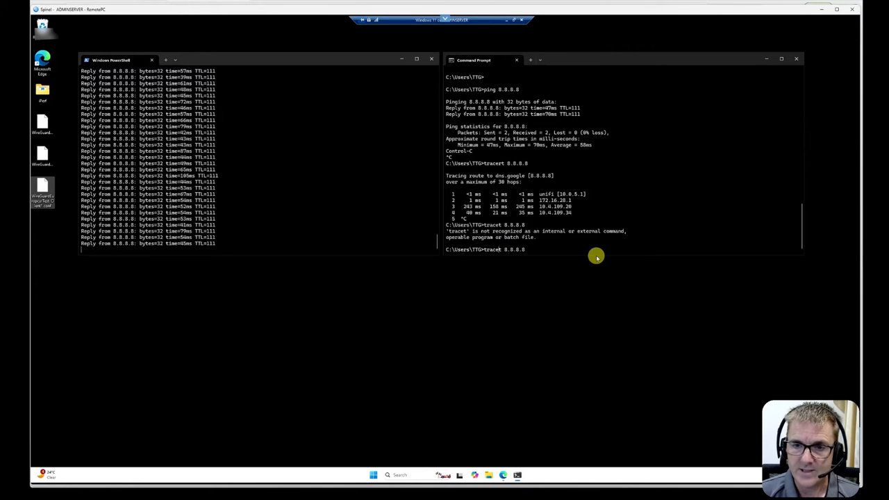
type("r")
key("Return")
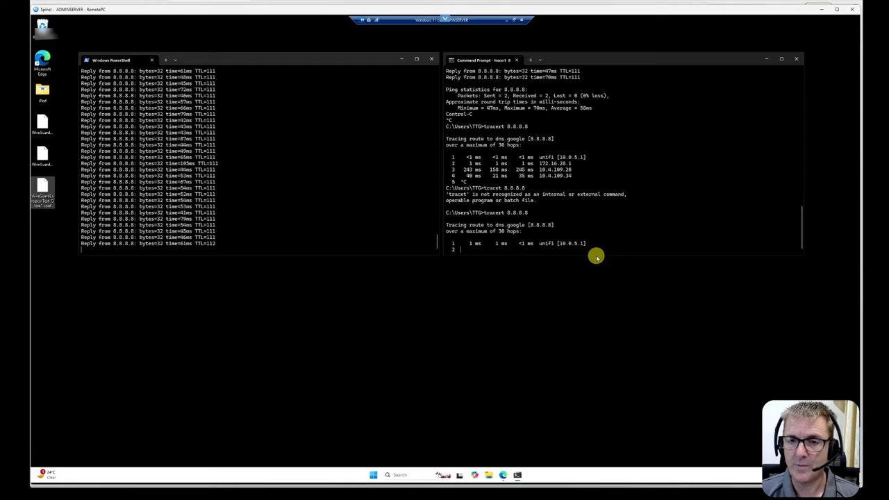
key("ctrl+c")
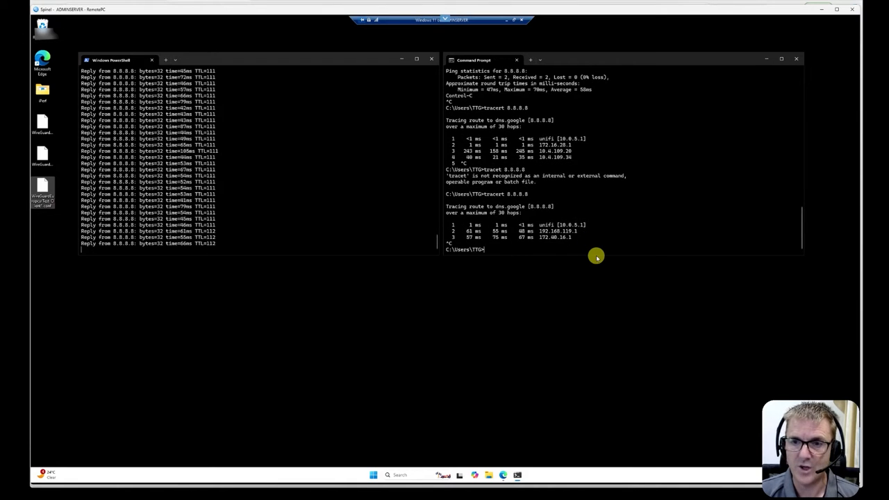
Ping 10.0.1.1 from the Command Prompt.
type("ping ")
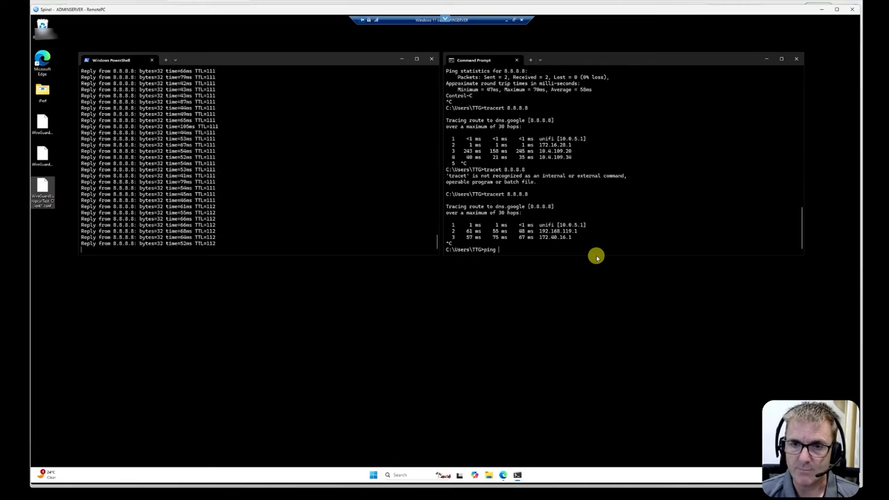
type("10.0.1.1")
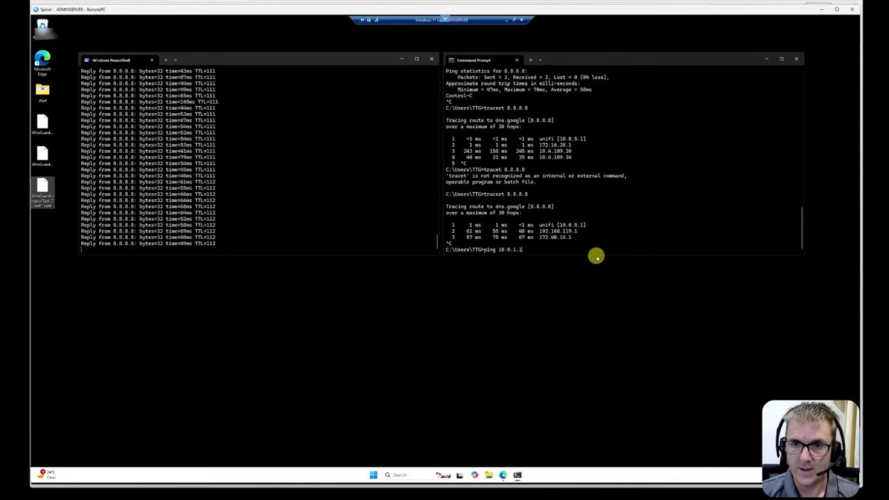
key("Return")
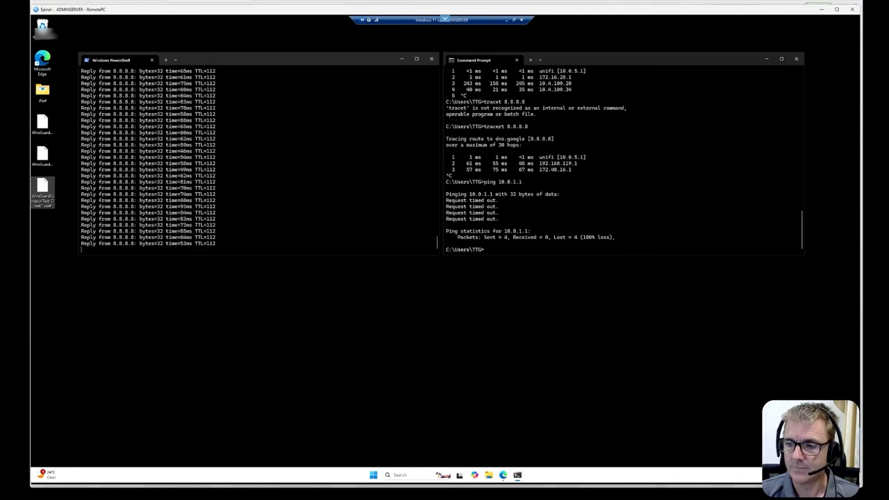
Clear the Command Prompt window on the remote PC.
type("cls")
key("Return")
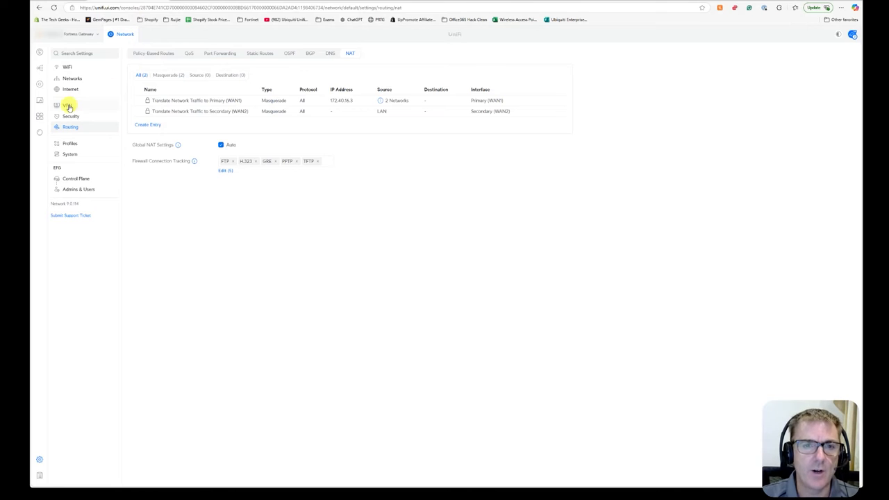
Review the EFG's WireGuard VPN server, then the UCG-Max's Spinel to EFG VPN client and All Traffic to EFG route.
left_click(69, 105)
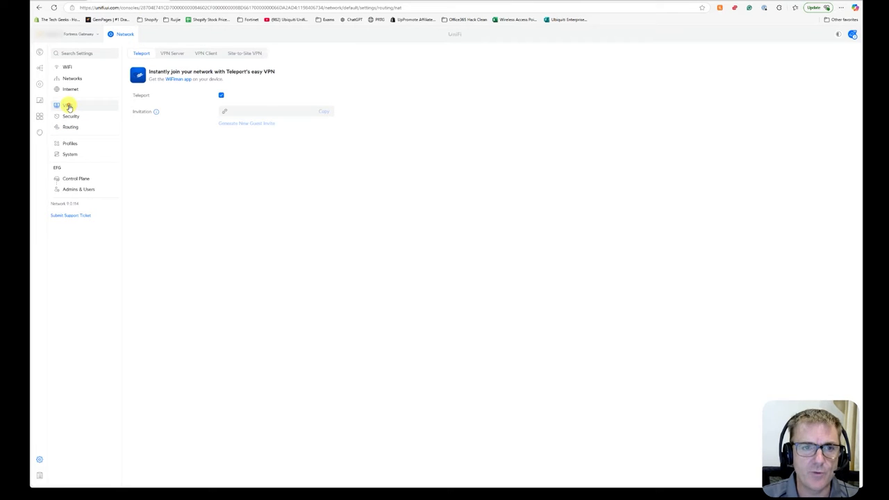
left_click(173, 55)
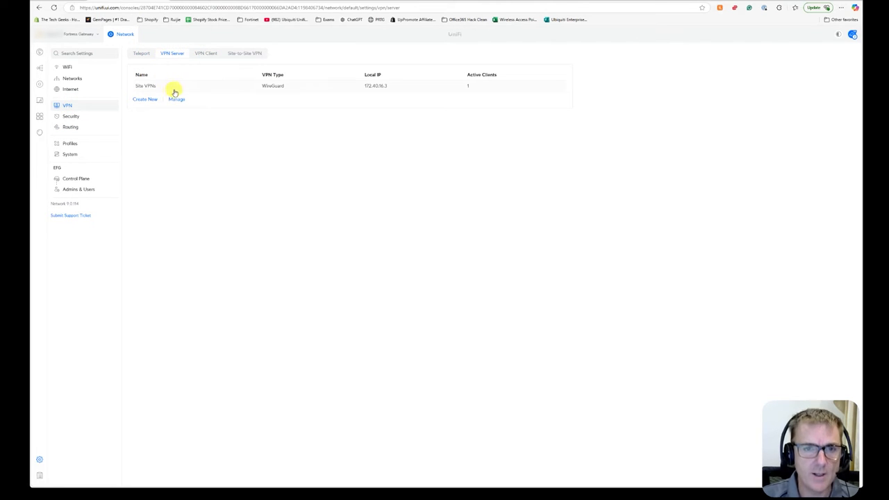
left_click(174, 86)
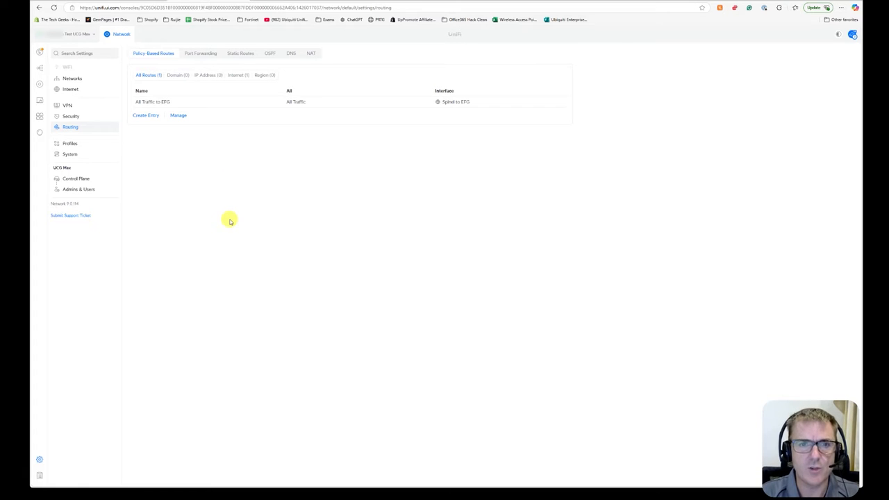
left_click(68, 105)
left_click(211, 53)
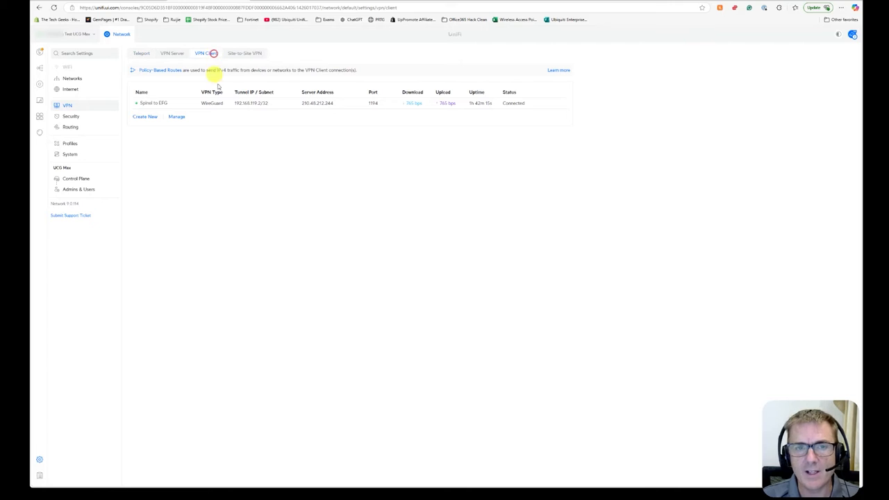
left_click(171, 102)
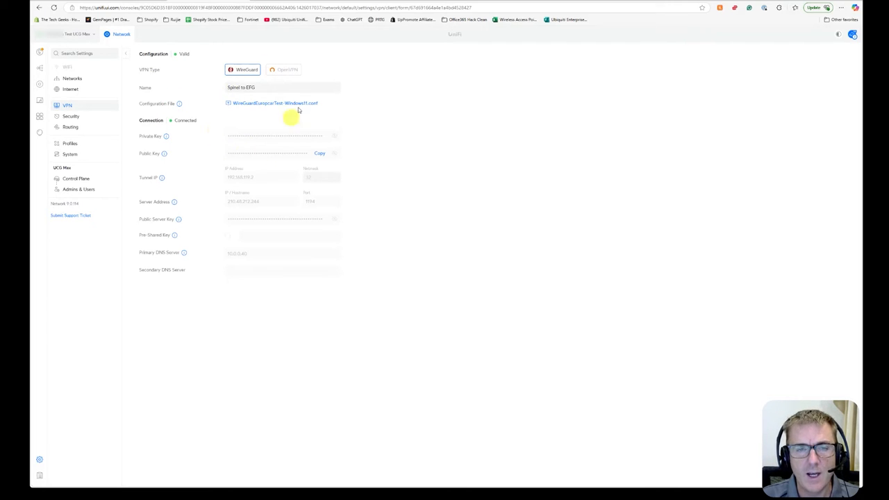
left_click(126, 56)
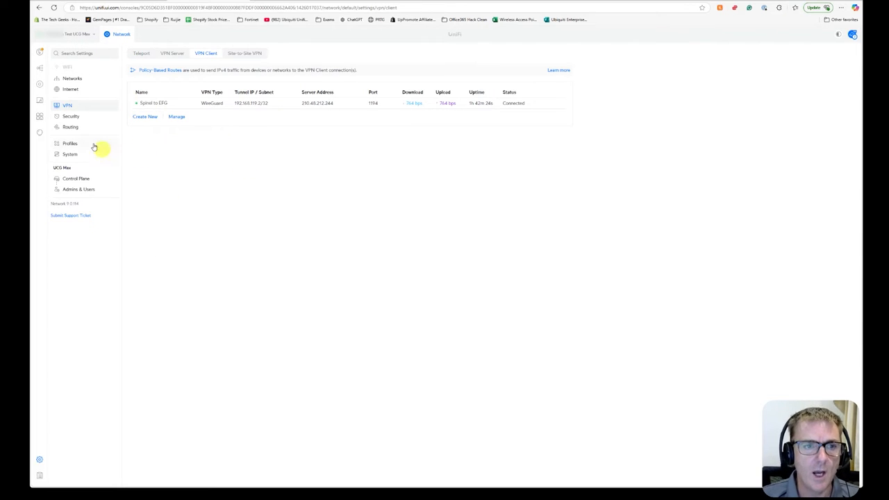
left_click(75, 128)
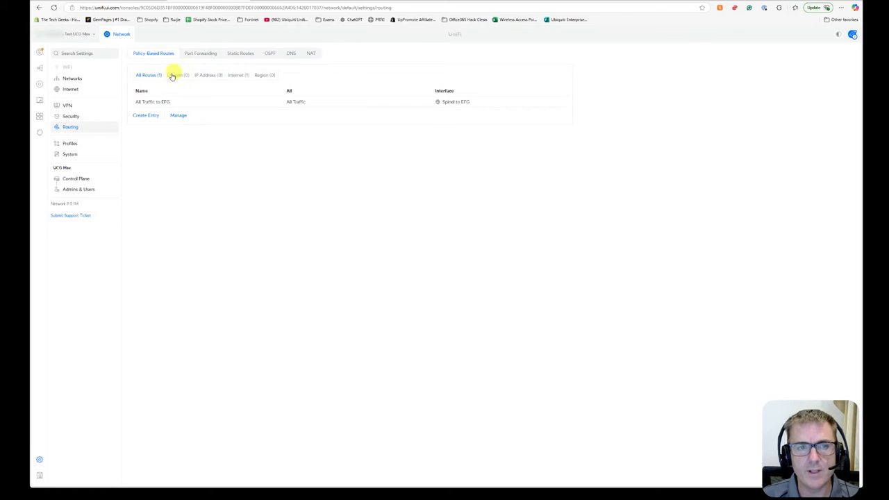
left_click(195, 103)
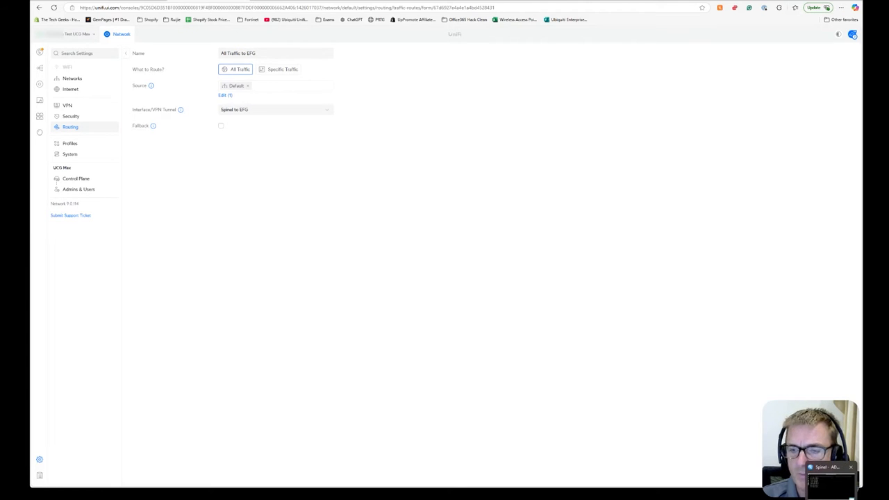
Switch to the remote PC, stop the PowerShell ping and trace the route to 8.8.8.8, stopping after three hops.
left_click(827, 466)
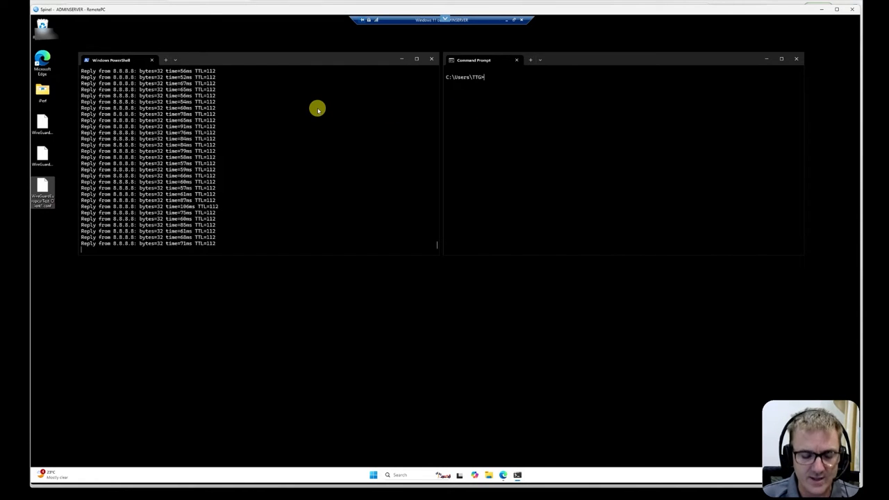
key("ctrl+c")
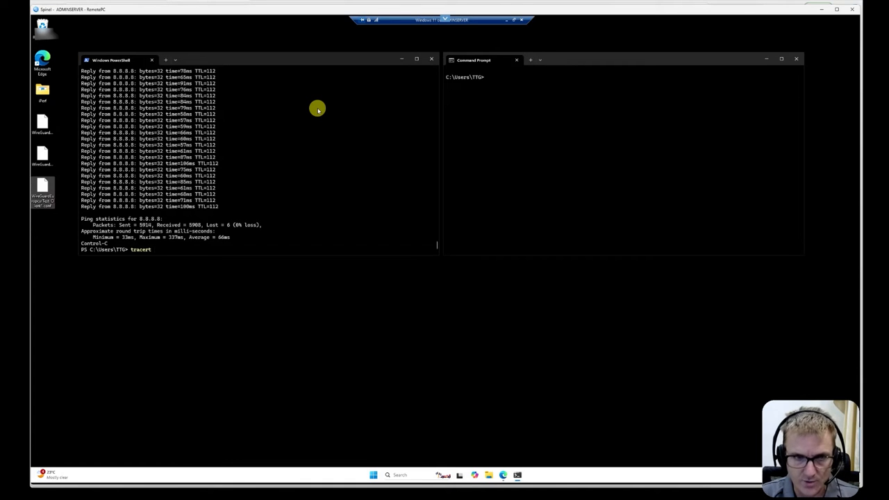
key("Return")
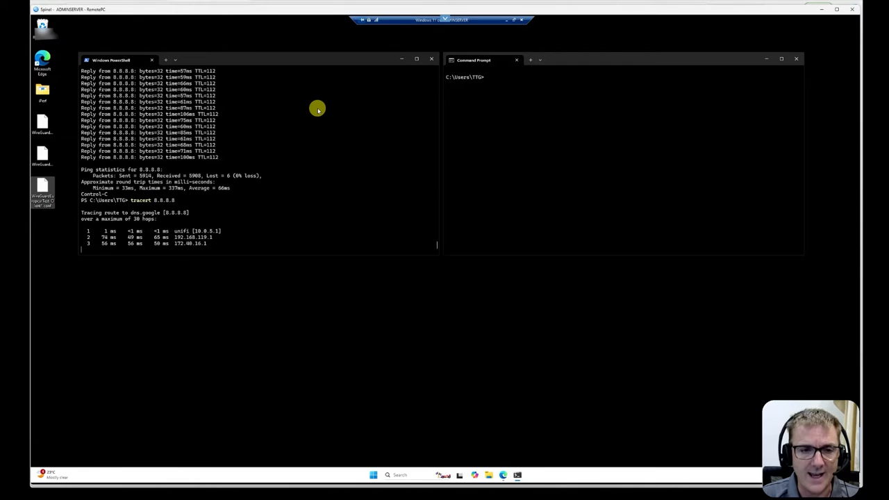
key("ctrl+c")
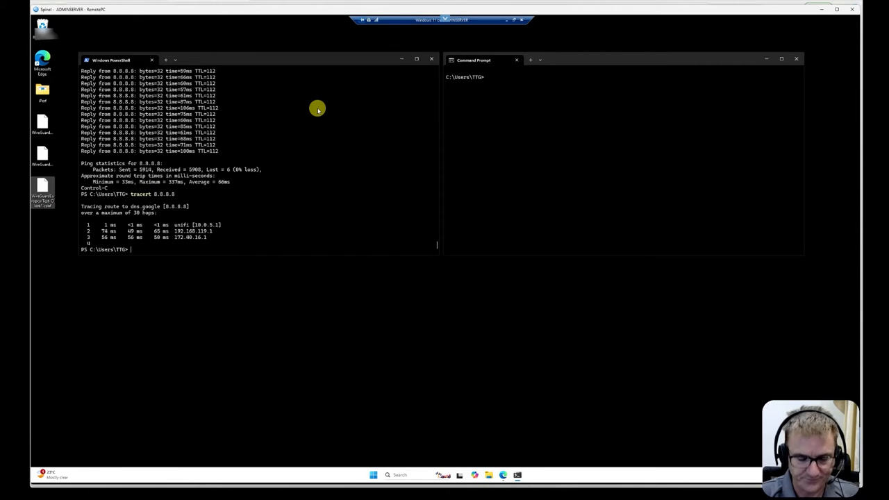
Restart a continuous ping to 8.8.8.8 in PowerShell.
key("Up")
key("Up")
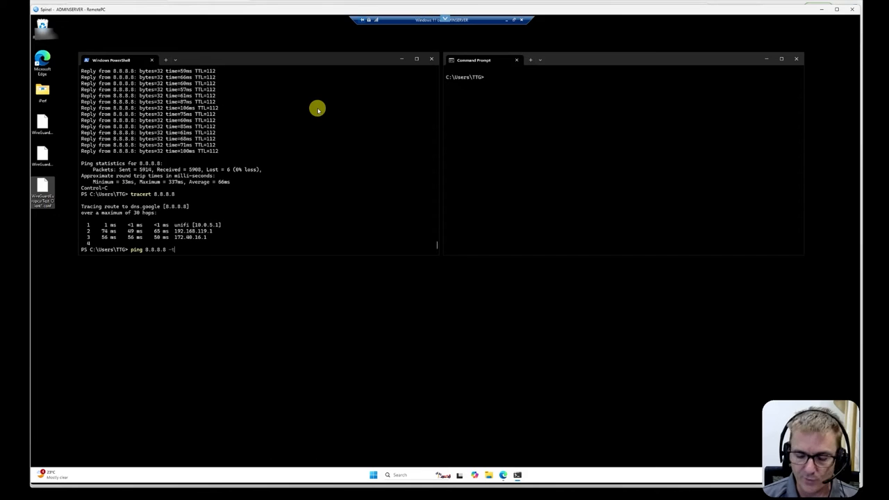
key("Return")
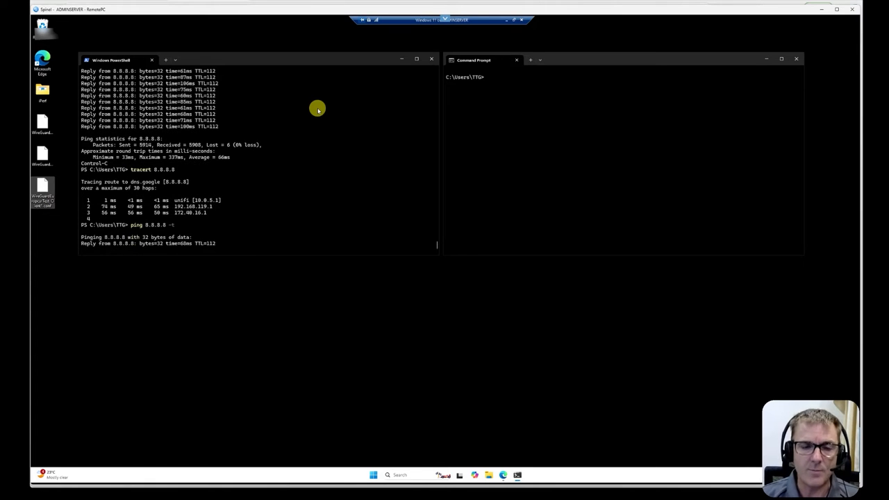
Ping 10.0.1.21 from the Command Prompt, stopping after a few replies.
left_click(570, 97)
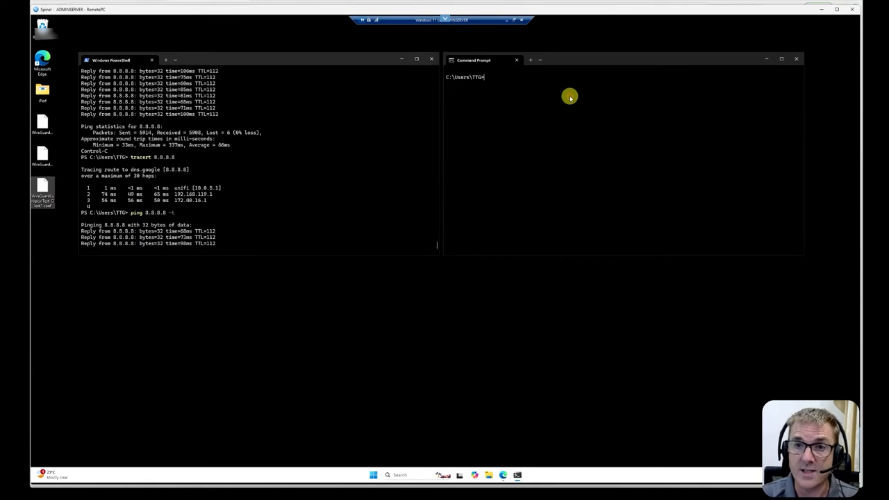
type("p")
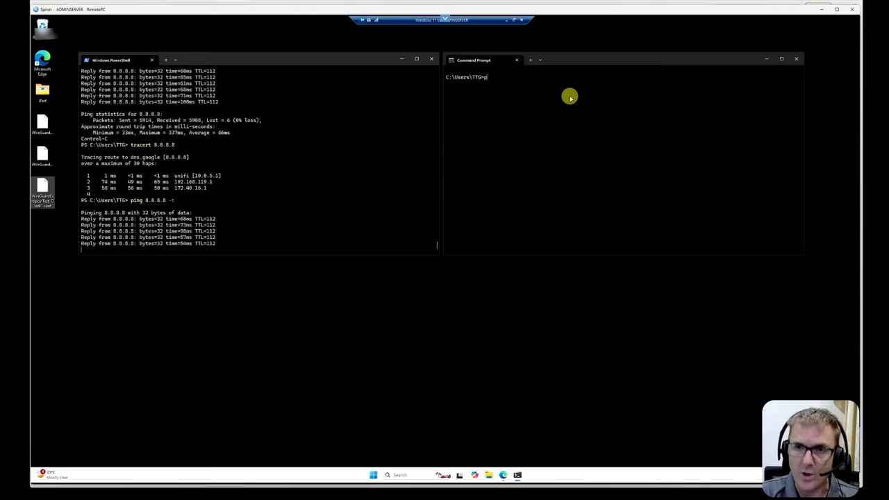
type("ing 10")
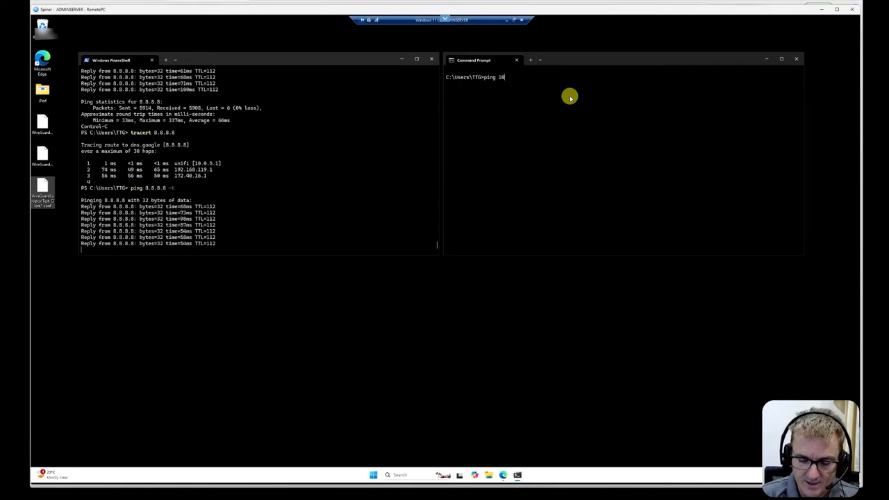
type(".0.1.21")
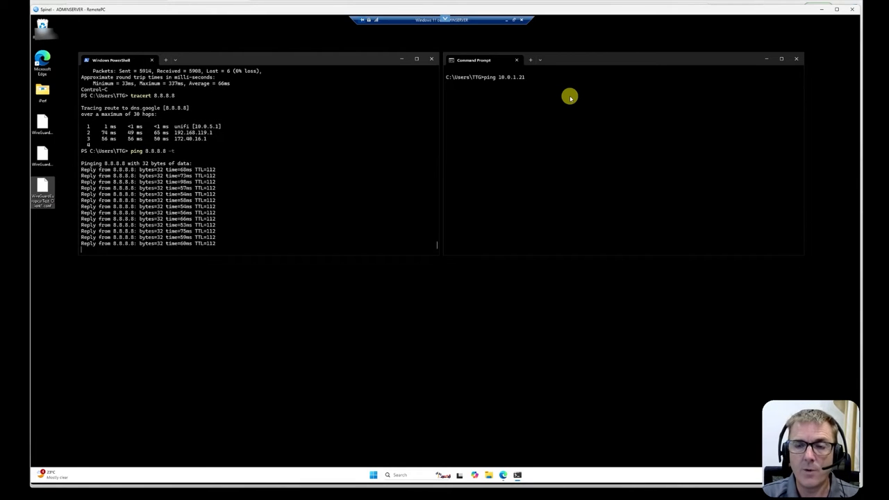
key("Return")
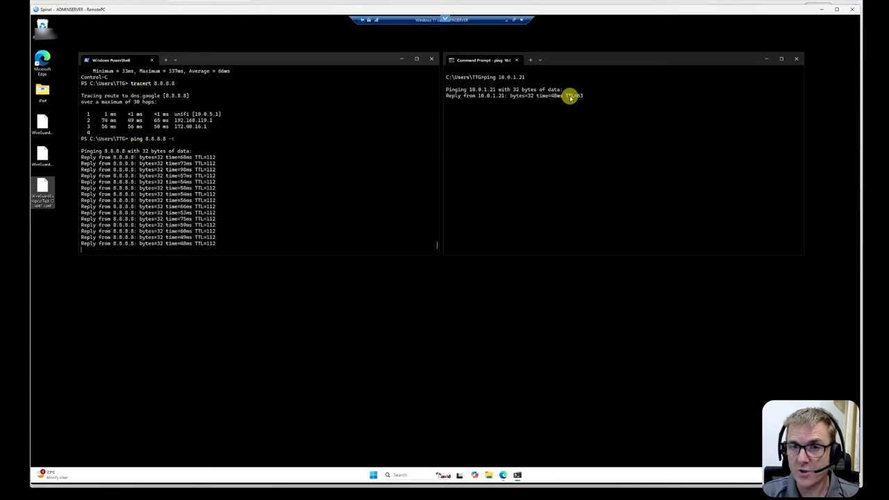
key("ctrl+c")
Ping 10.0.1.10 from the Command Prompt.
key("Up")
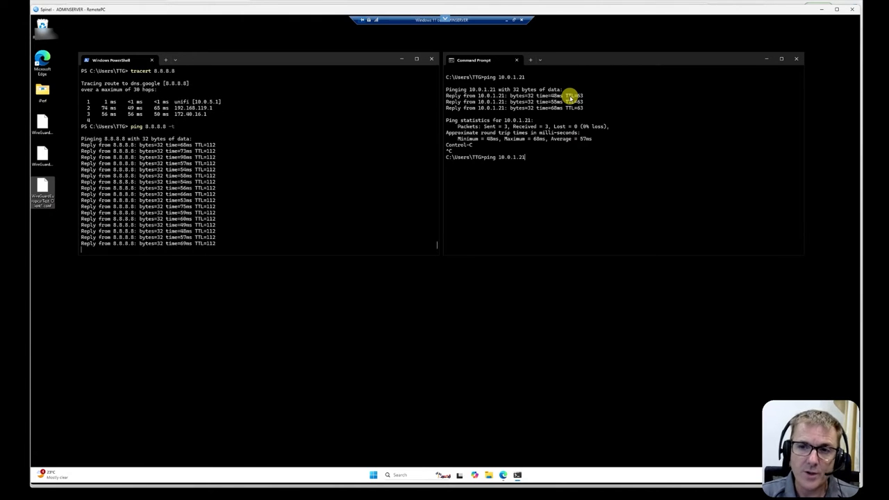
key("BackSpace")
key("BackSpace")
type("10")
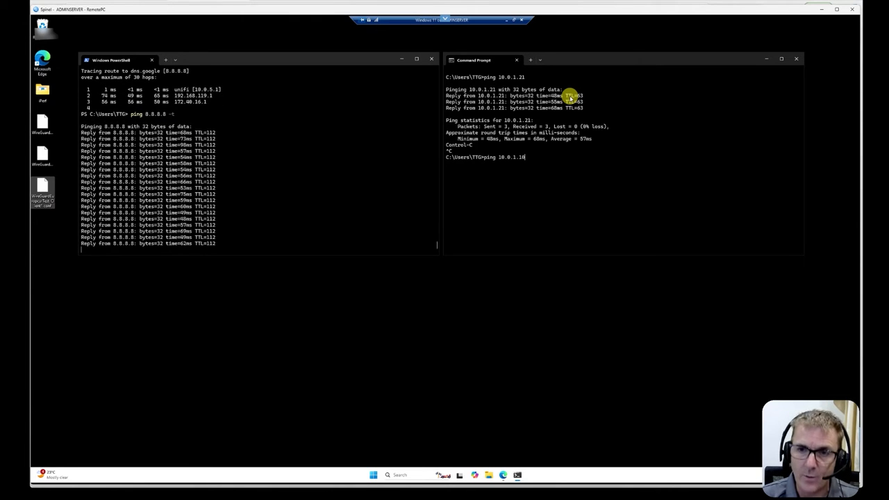
key("Return")
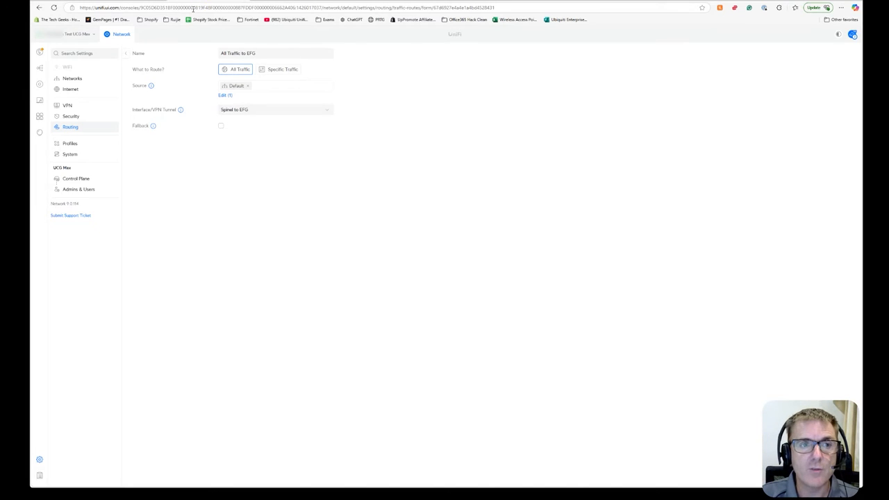
Start a continuous ping to 10.0.1.10 from the Command Prompt.
left_click(73, 81)
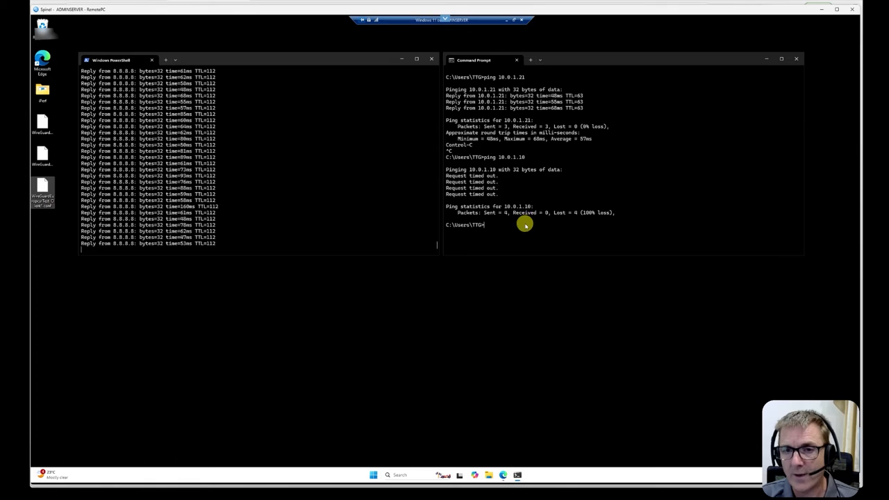
key("Up")
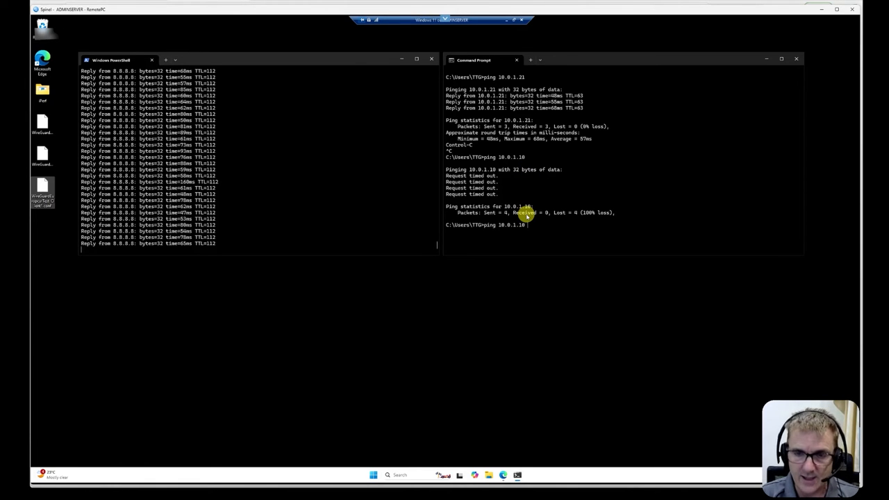
type("-t")
key("Return")
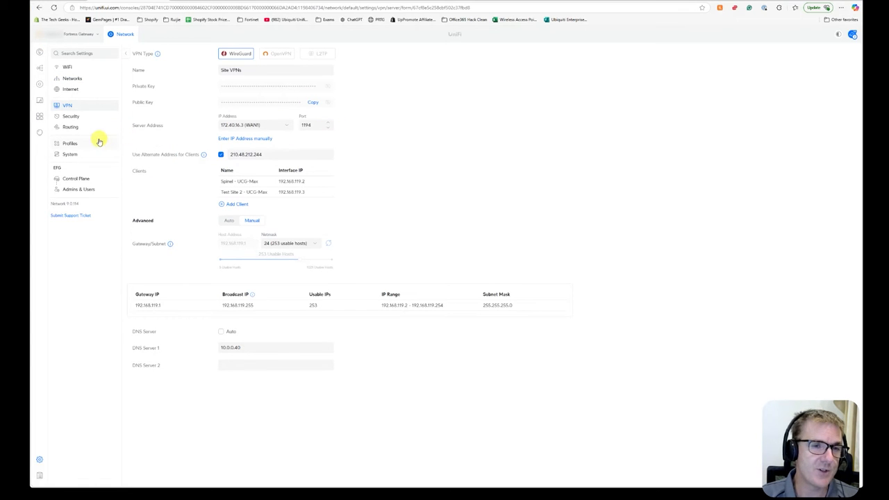
On the EFG, add a Source NAT entry named Translate all LAN traffic on interface LAN translating to 10.0.1.21.
left_click(76, 130)
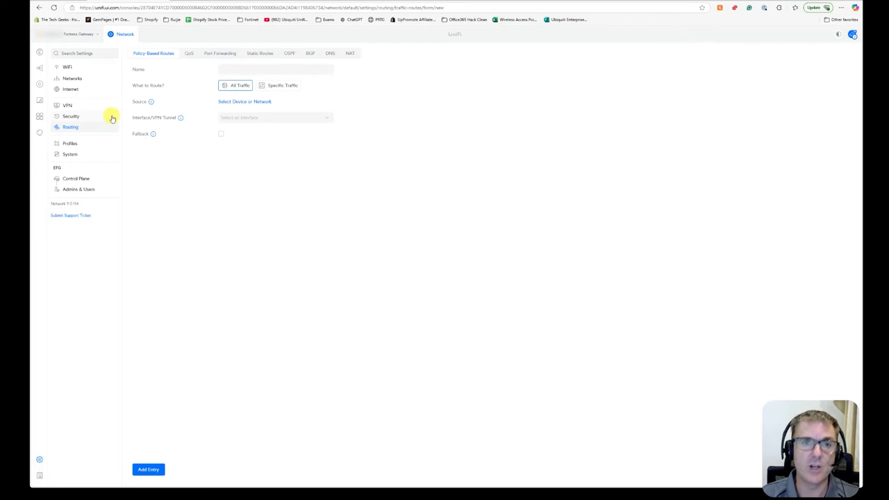
left_click(349, 54)
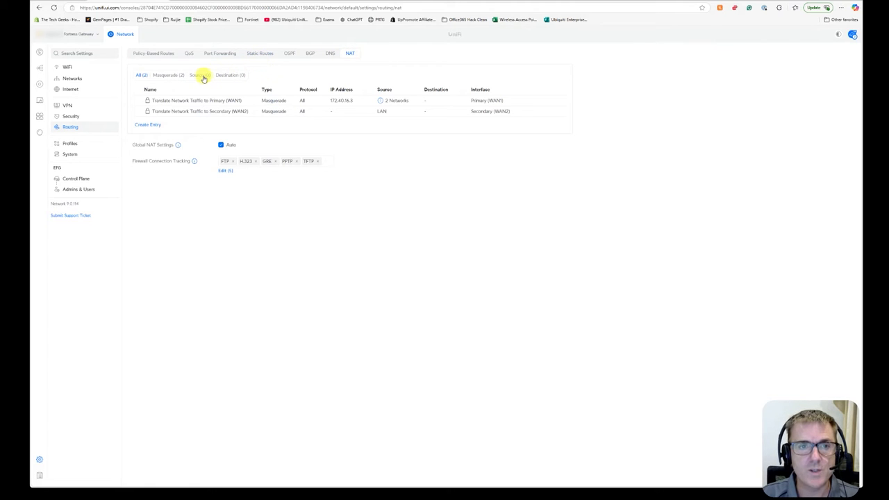
left_click(148, 125)
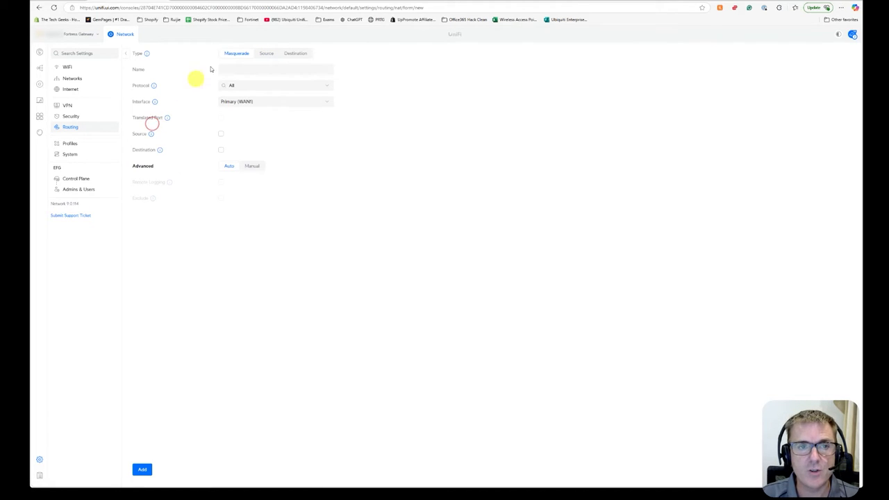
left_click(266, 54)
left_click(253, 69)
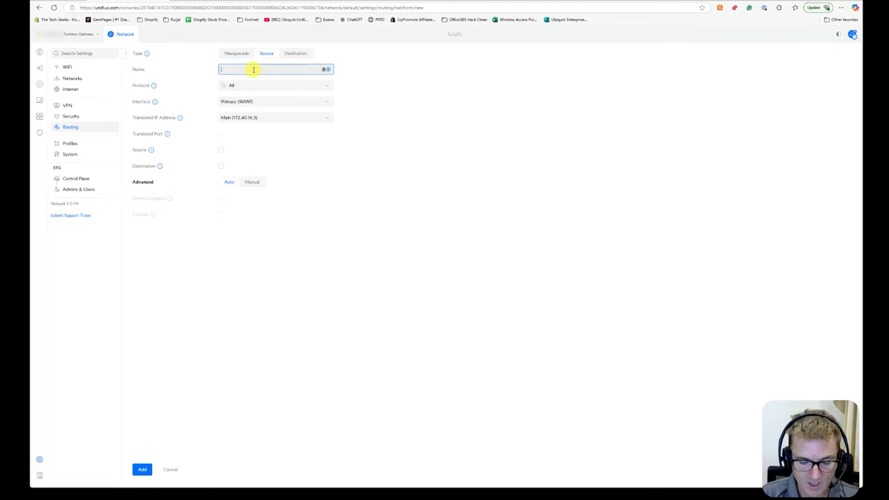
type("trans")
type("Tra")
type("nslate all LAN")
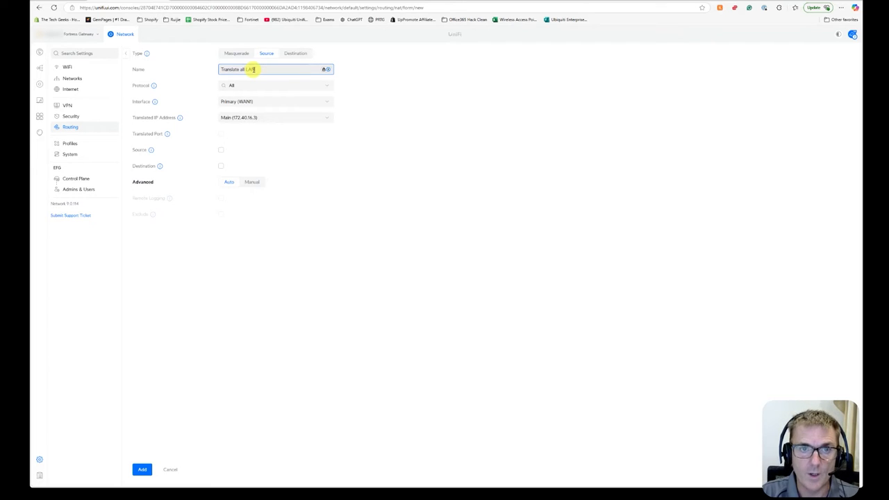
type(" traffic")
left_click(256, 101)
left_click(240, 139)
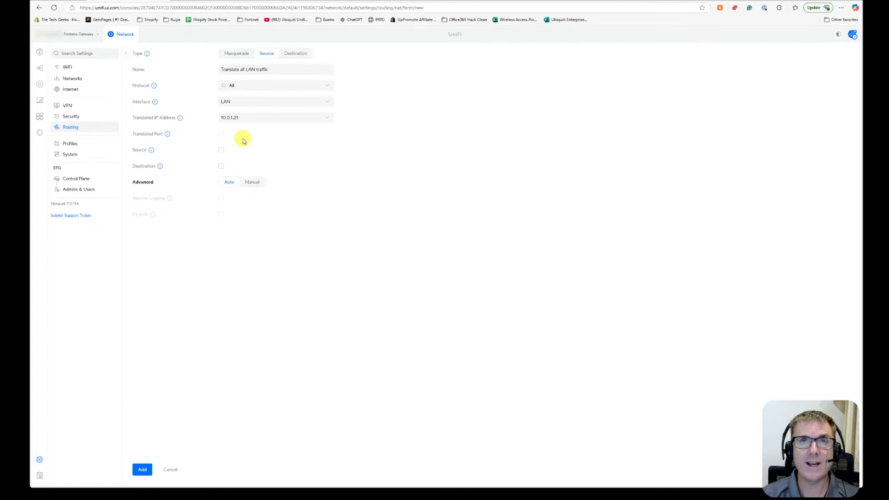
left_click(143, 470)
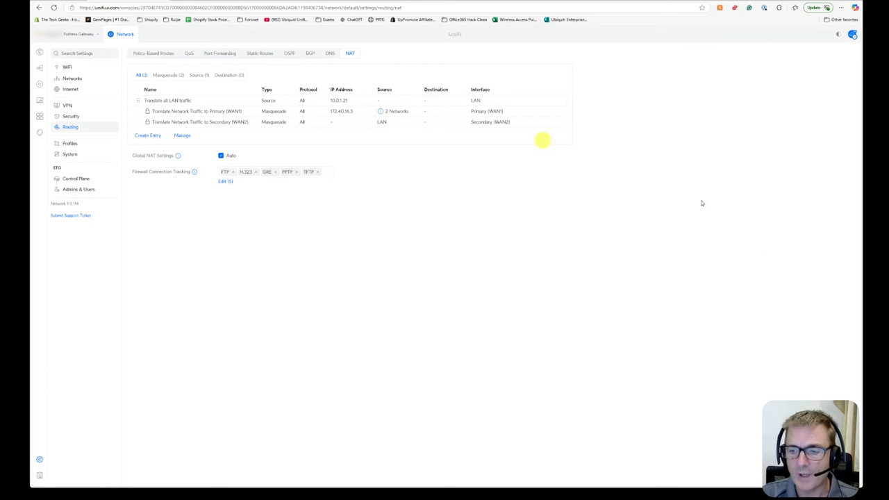
Switch to the remote PC and stop the continuous ping to 10.0.1.10.
left_click(830, 466)
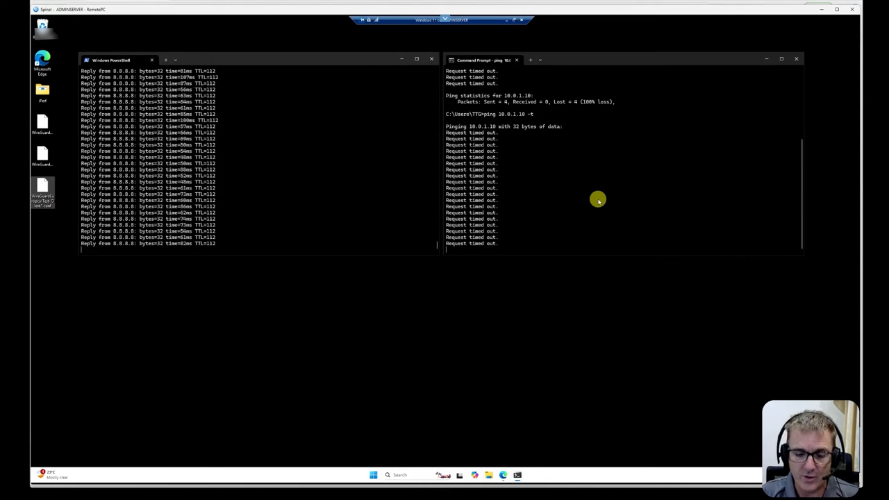
key("ctrl+c")
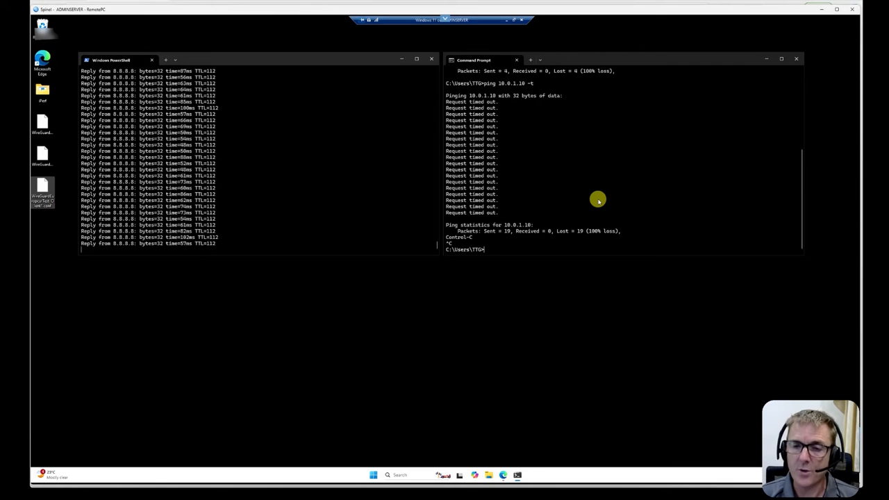
Rerun the continuous ping to 10.0.1.10 twice, stopping it each time.
key("Up")
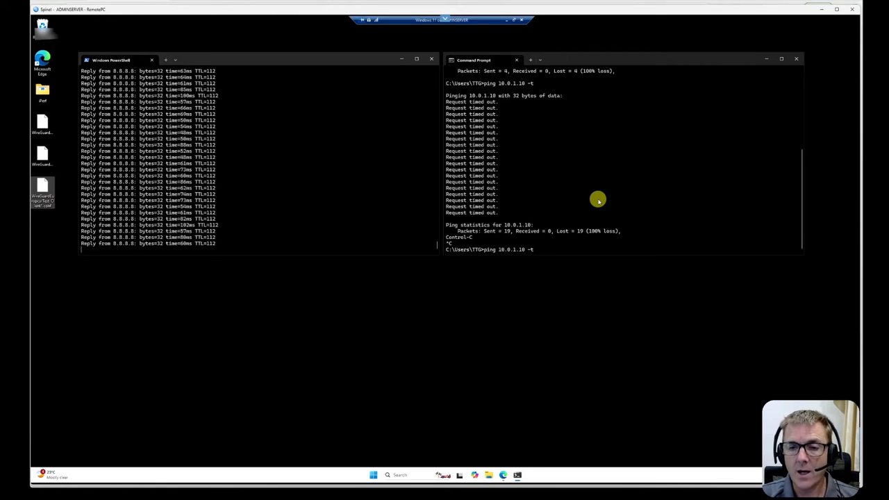
key("Return")
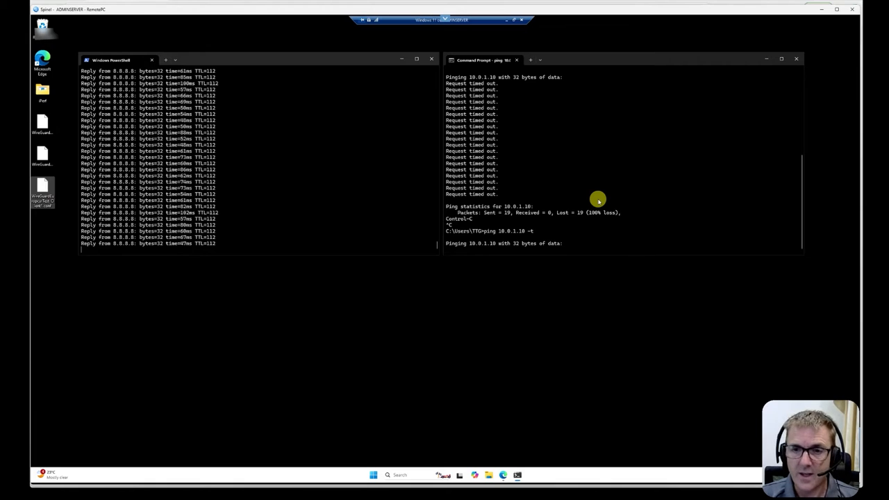
key("ctrl+c")
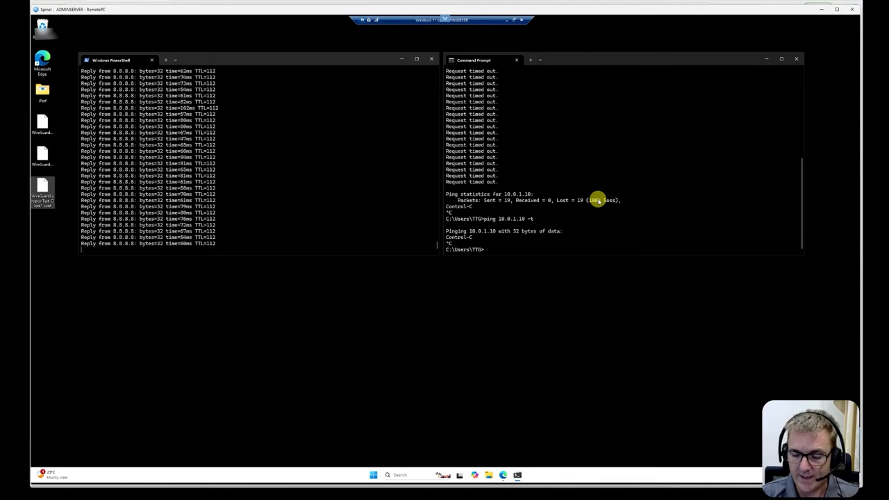
key("Up")
key("Return")
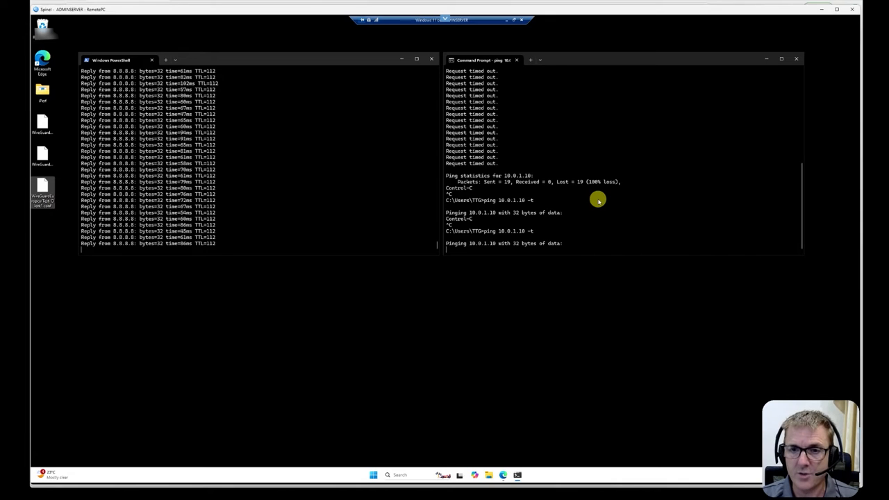
key("ctrl+c")
Ping 10.0.1.21 from the Command Prompt and stop it.
key("Up")
key("BackSpace")
key("BackSpace")
key("BackSpace")
key("BackSpace")
key("BackSpace")
type("21")
key("Return")
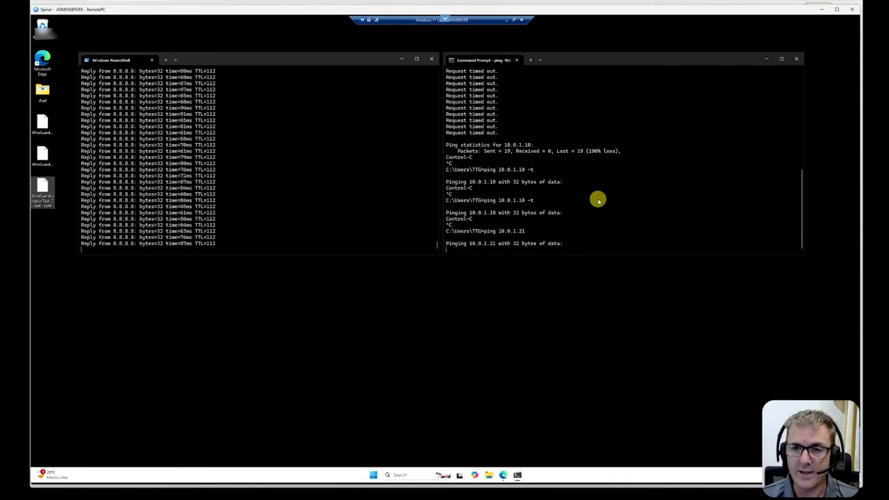
key("ctrl+c")
Ping 10.0.1.20 from the Command Prompt and stop it.
key("Up")
key("BackSpace")
type("0")
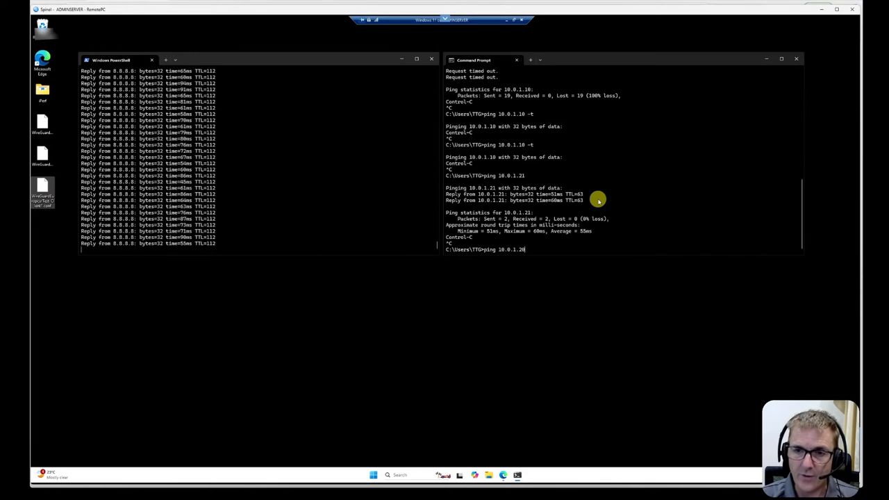
key("Return")
key("ctrl+c")
Ping 10.0.1.10 from the Command Prompt and stop it.
key("Up")
key("BackSpace")
key("BackSpace")
type("1")
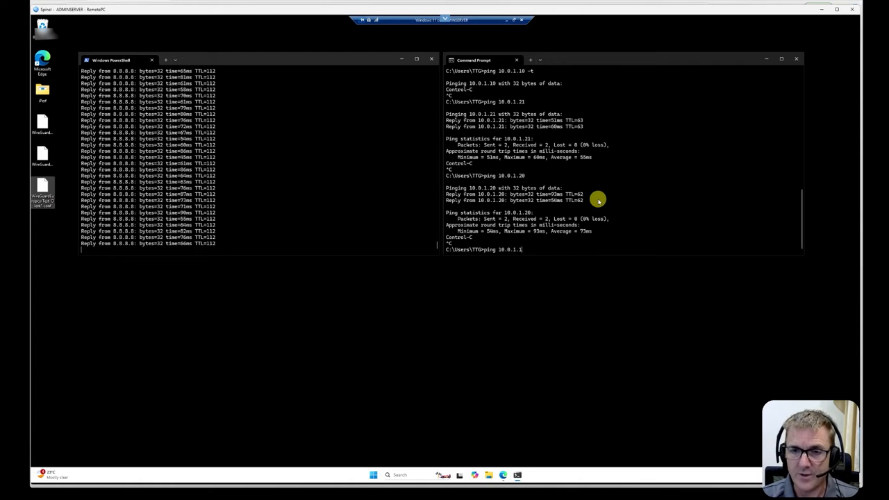
type("0")
key("Return")
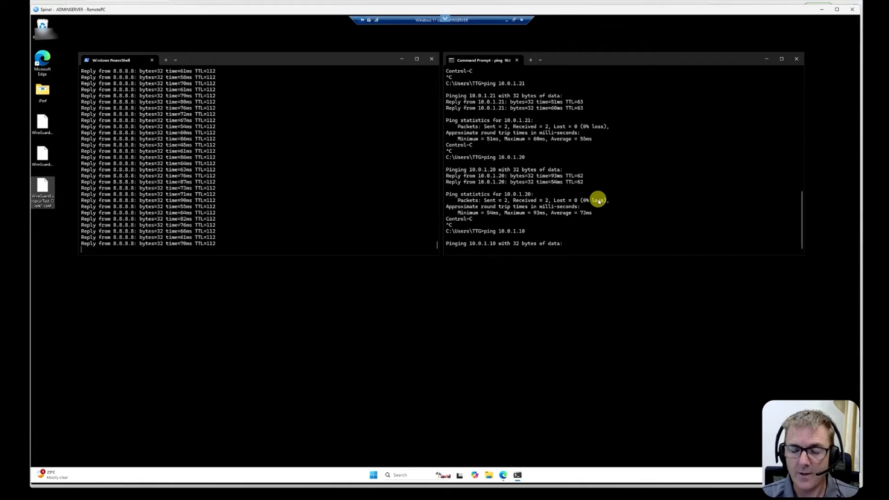
key("ctrl+c")
Ping 10.0.1.1 from the Command Prompt.
key("Up")
key("BackSpace")
key("Return")
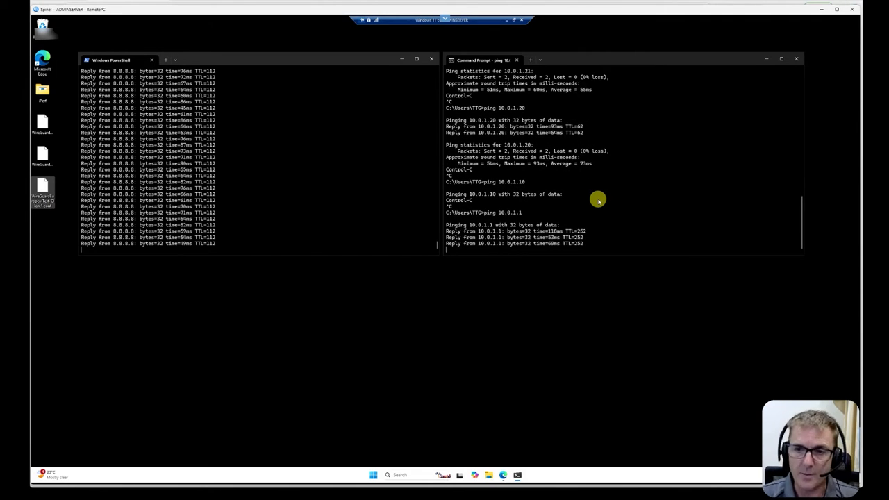
key("Return")
Repeatedly ping 10.0.1.10, stopping each attempt after a few seconds.
key("Up")
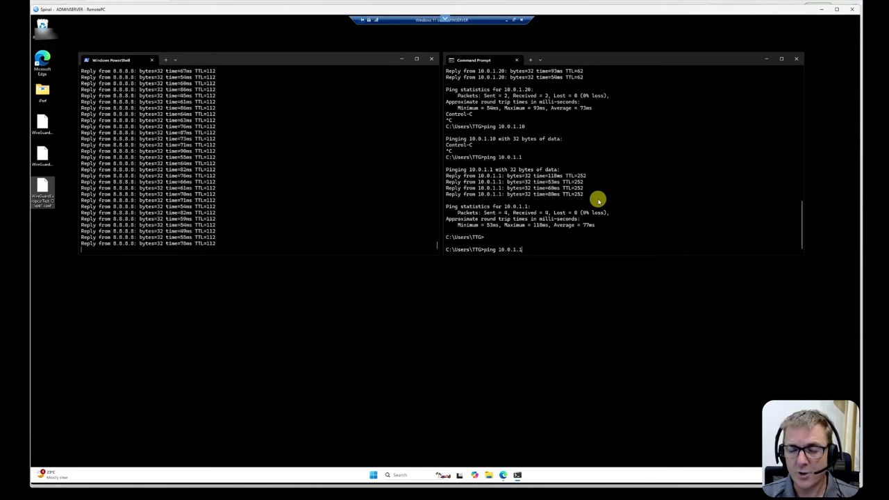
type("0")
key("Return")
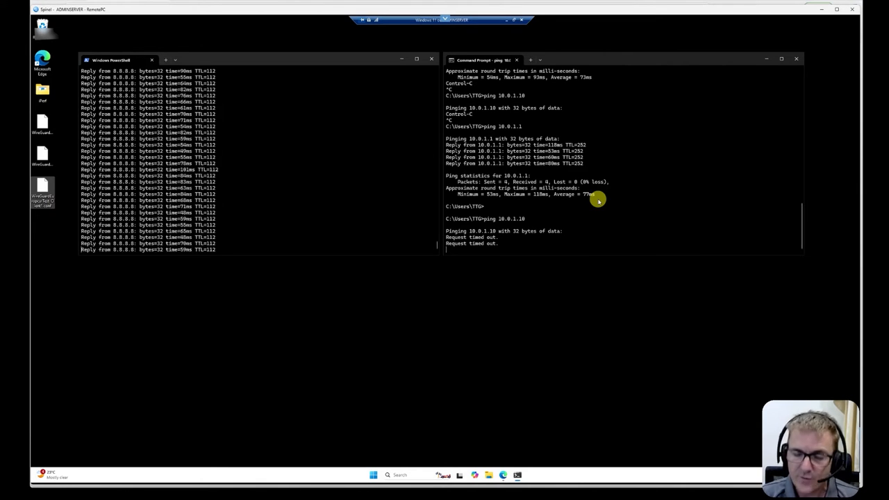
key("ctrl+c")
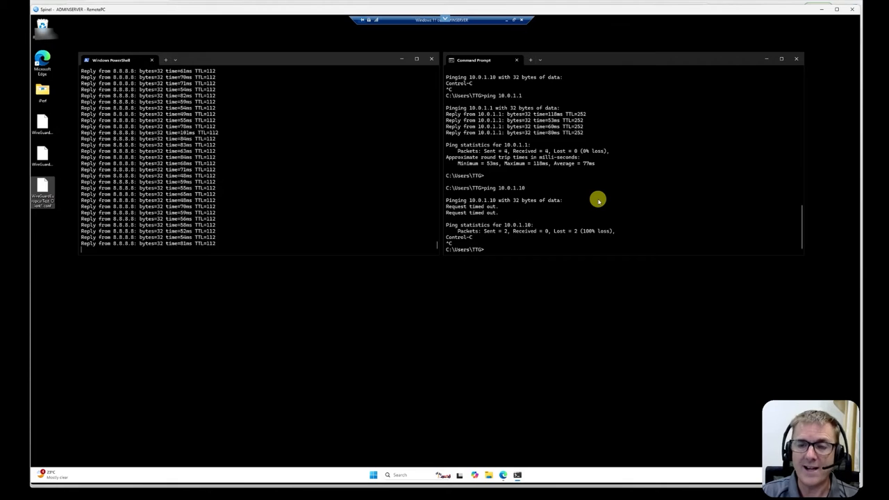
key("Up")
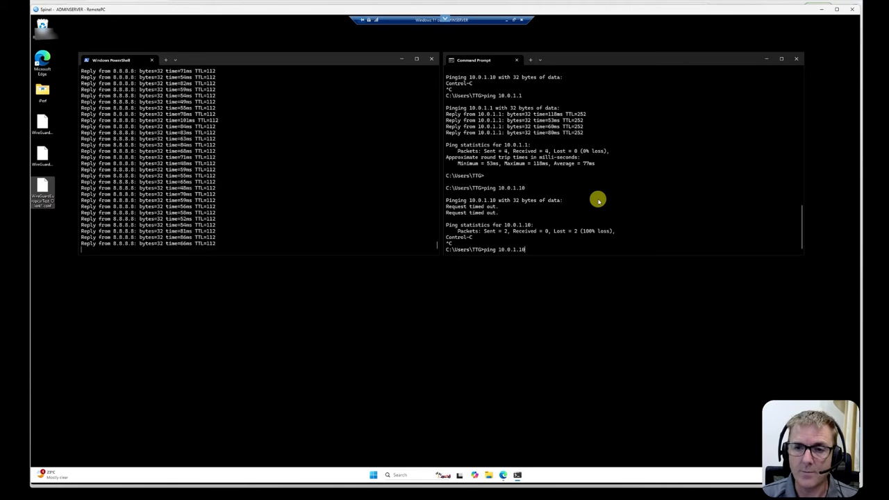
key("Return")
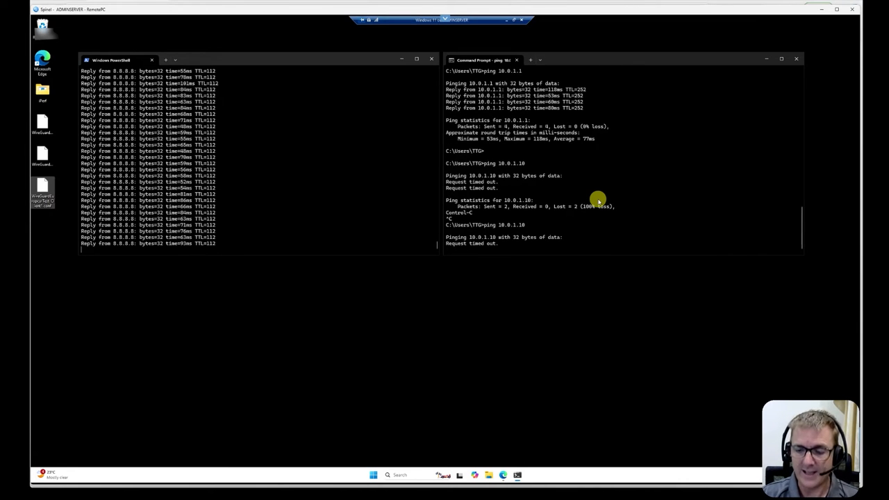
key("ctrl+c")
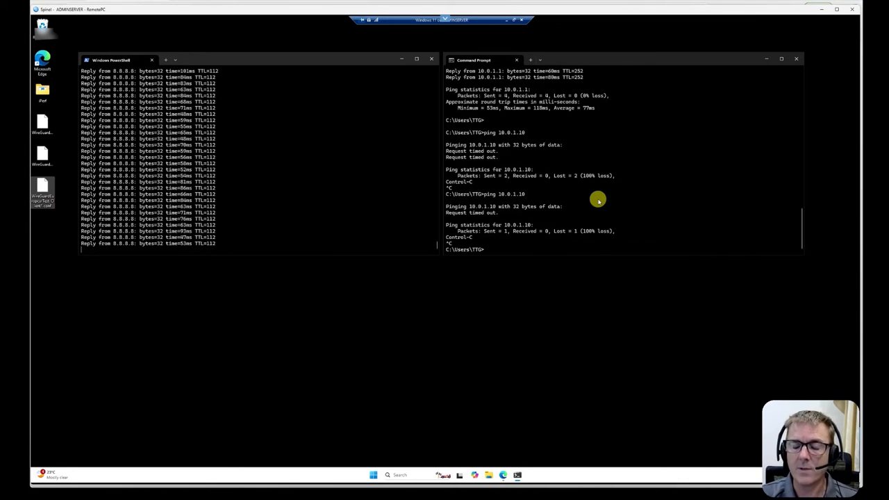
key("Up")
key("Return")
key("ctrl+c")
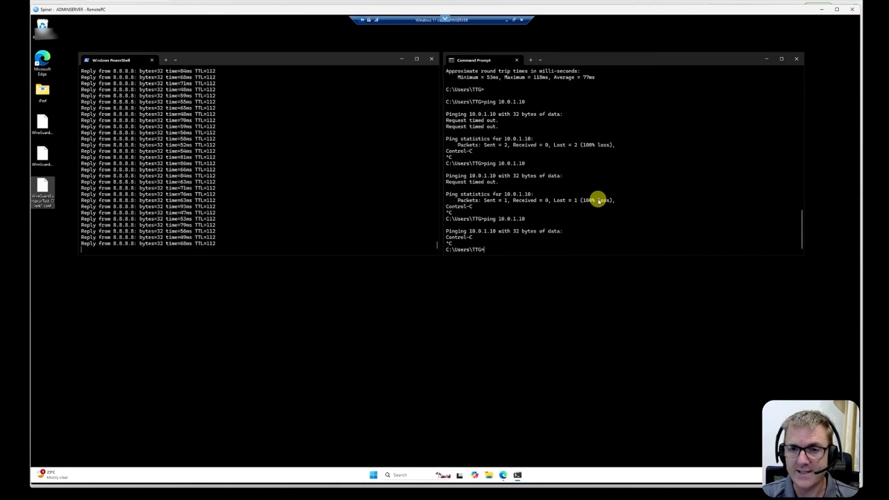
key("Up")
key("Return")
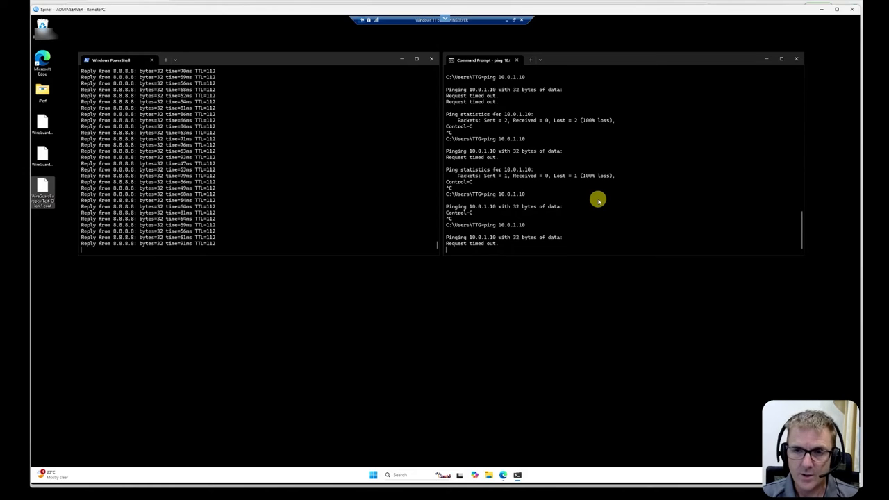
key("ctrl+c")
key("Up")
key("Return")
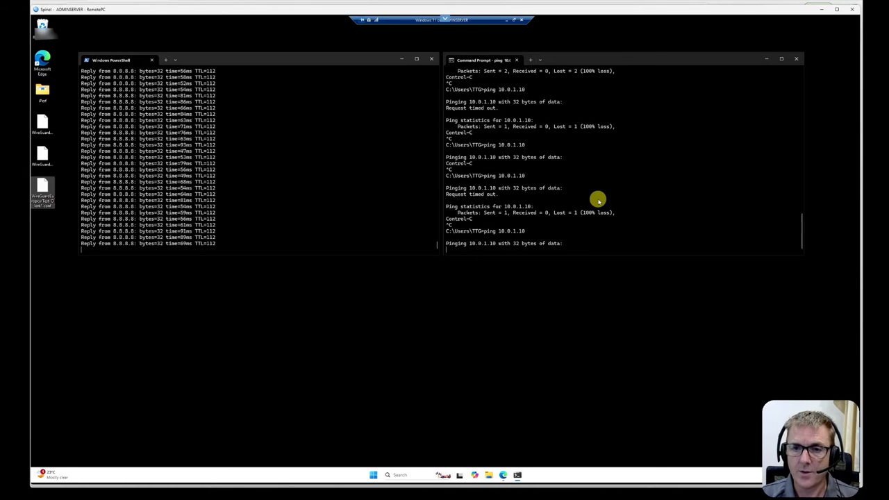
key("ctrl+c")
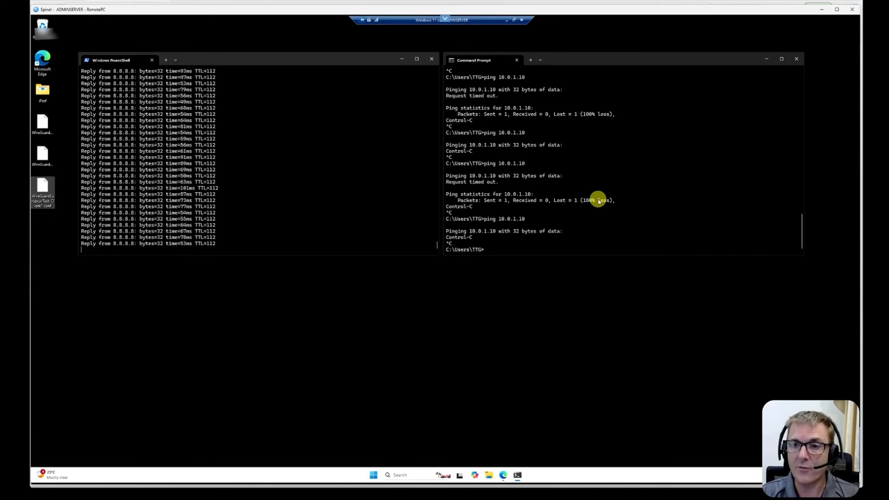
Ping 10.0.1.20 again from the Command Prompt.
key("Up")
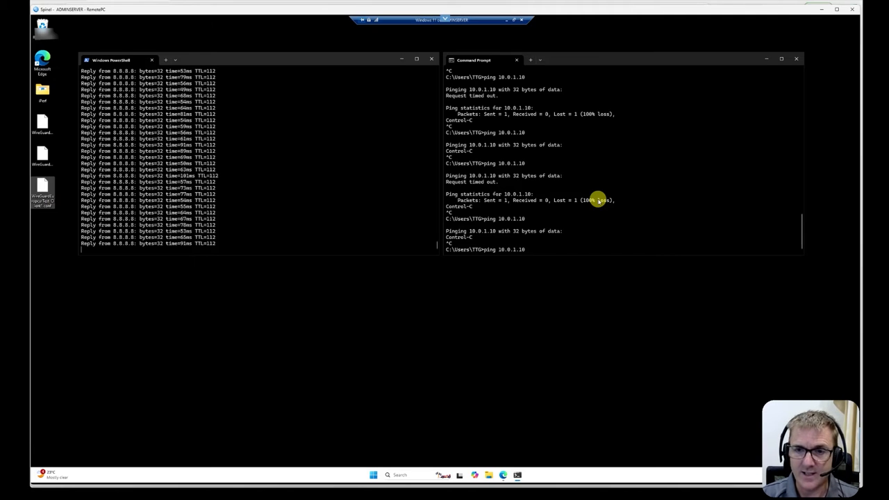
key("BackSpace")
key("BackSpace")
type("20")
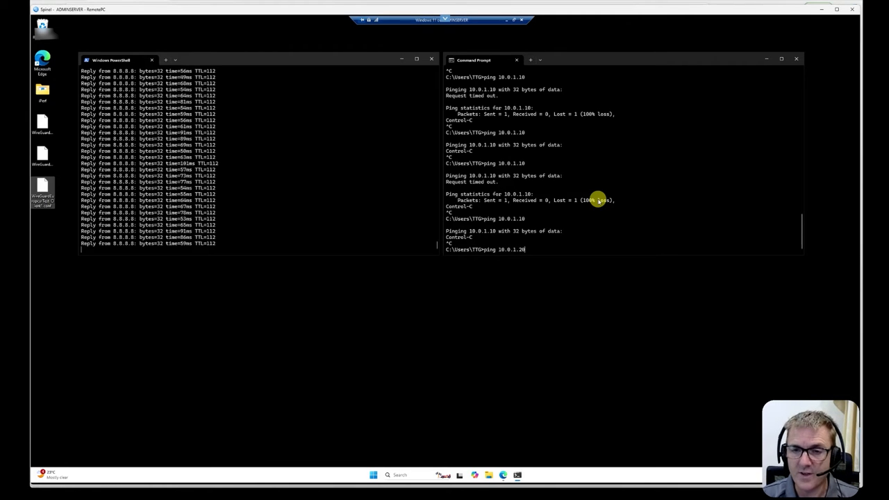
key("Return")
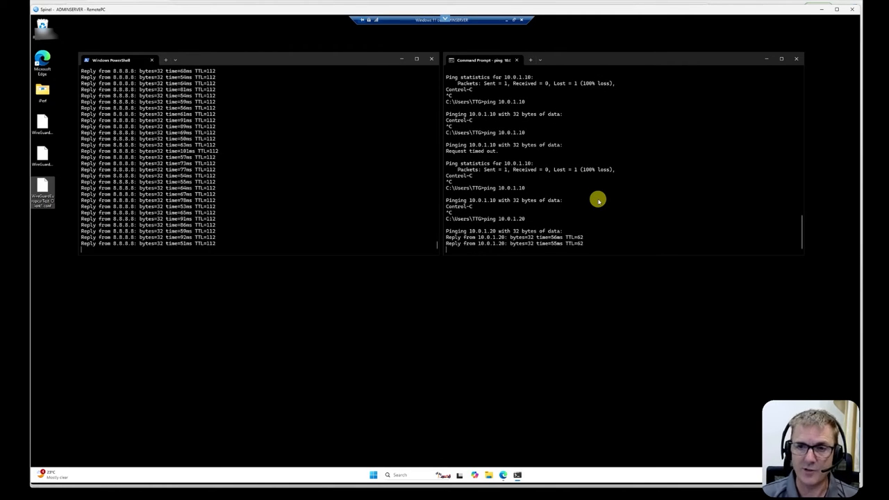
key("Return")
Ping 10.0.1.10 once more and stop it.
key("Up")
key("BackSpace")
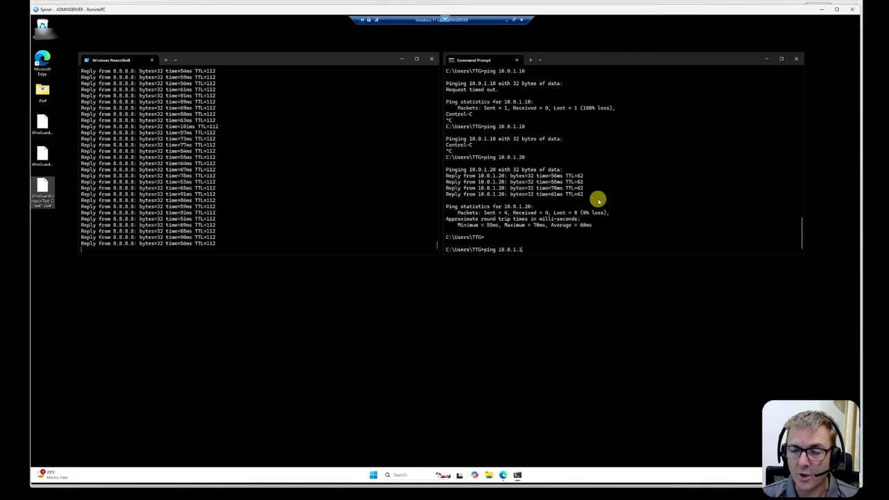
type("0")
key("Return")
key("ctrl+c")
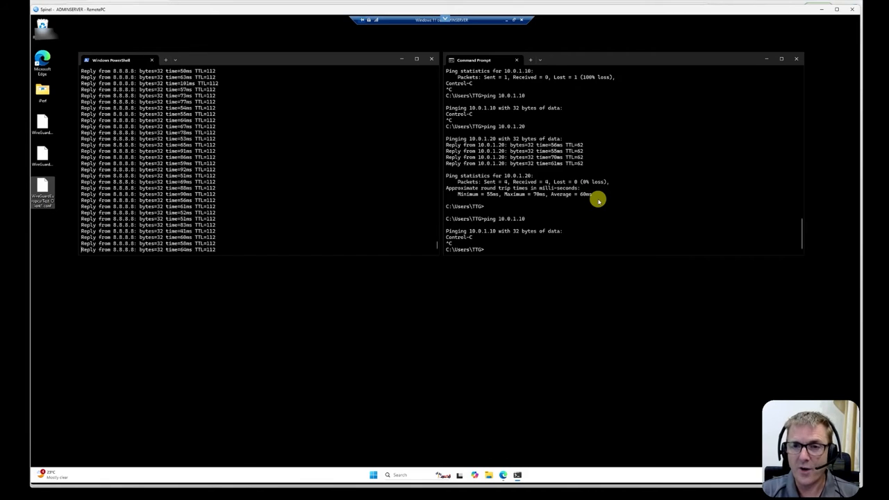
Run a traceroute to 10.0.0.40 and stop it after a few hops.
key("Up")
key("Up")
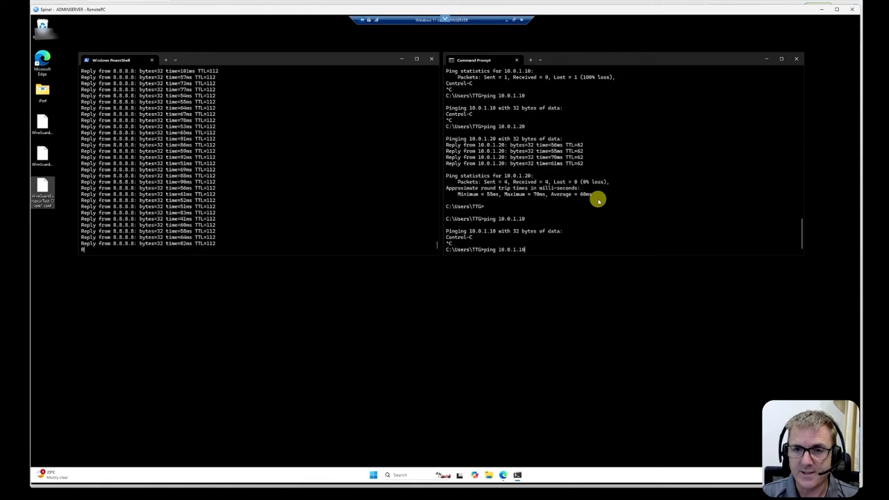
key("BackSpace")
key("BackSpace")
type("1")
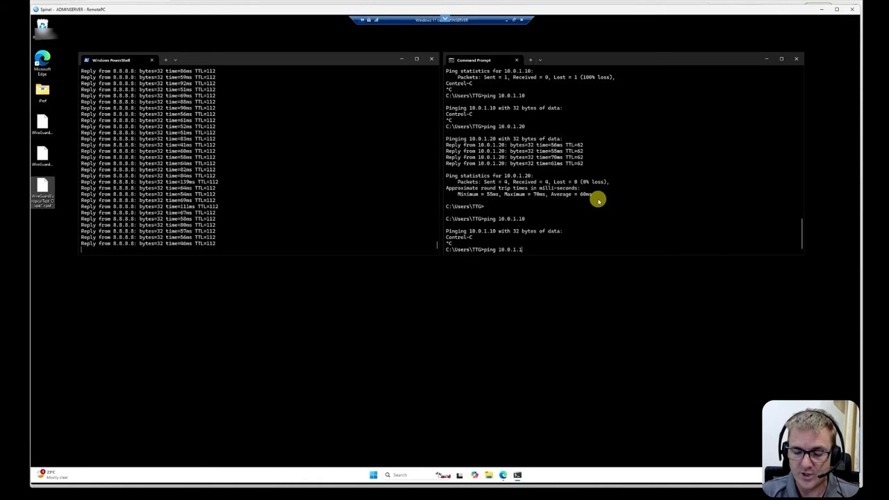
key("BackSpace")
key("BackSpace")
key("BackSpace")
key("BackSpace")
key("BackSpace")
key("BackSpace")
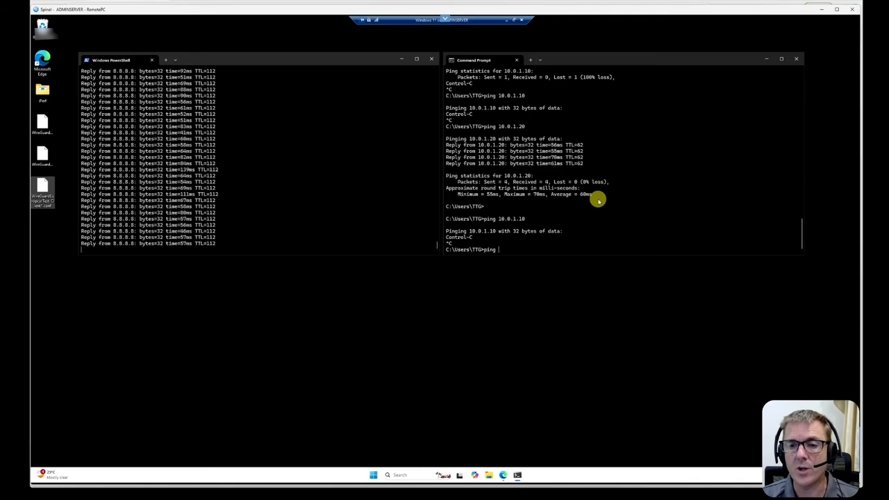
key("BackSpace")
key("BackSpace")
key("BackSpace")
key("BackSpace")
type("tracert 1")
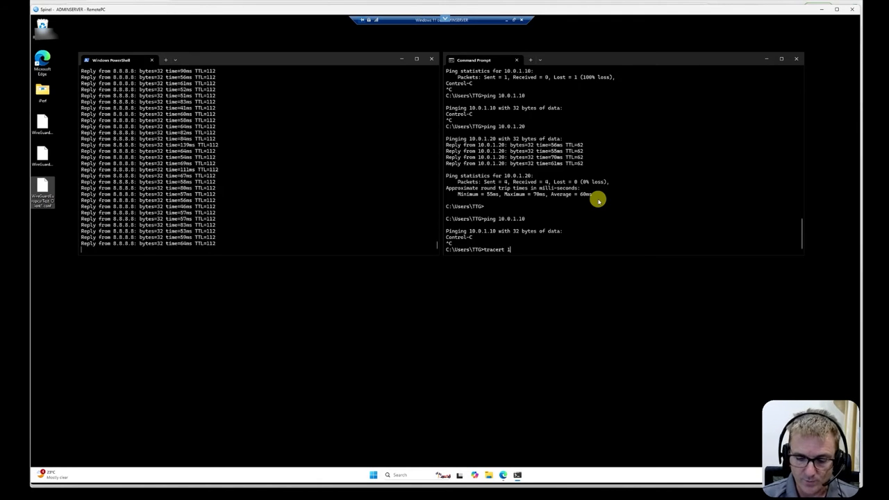
type("0.0.0.40")
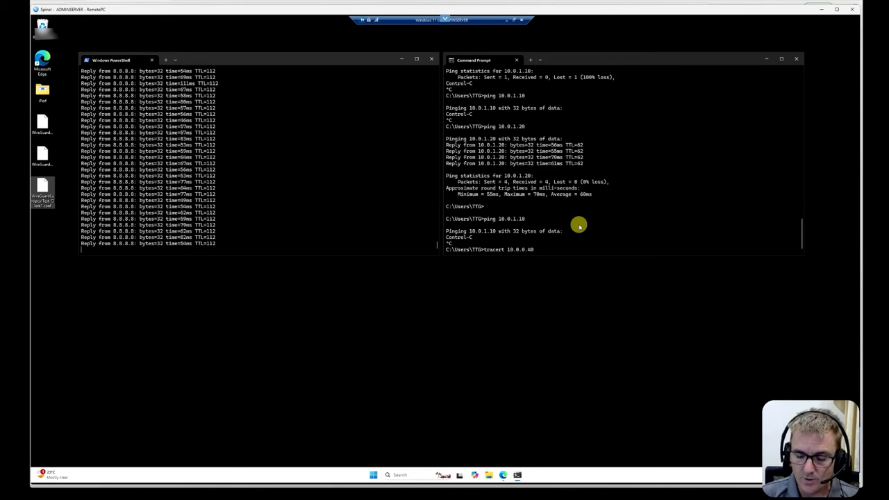
key("Return")
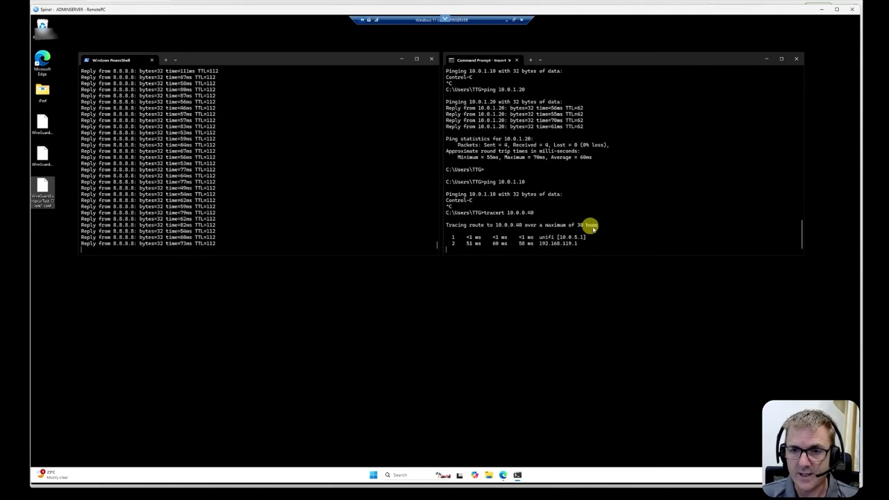
key("ctrl+c")
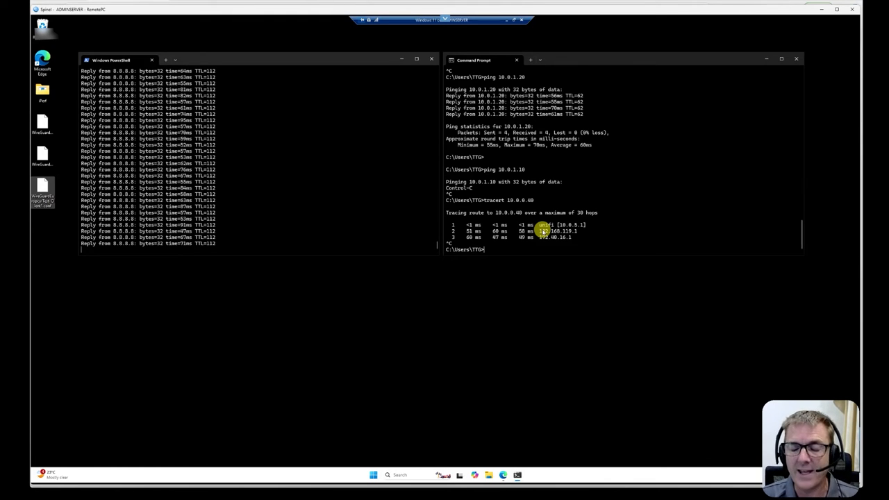
Ping 10.0.1.10 again from the Command Prompt.
key("Up")
key("Up")
key("BackSpace")
type("0.0.1.10")
key("Return")
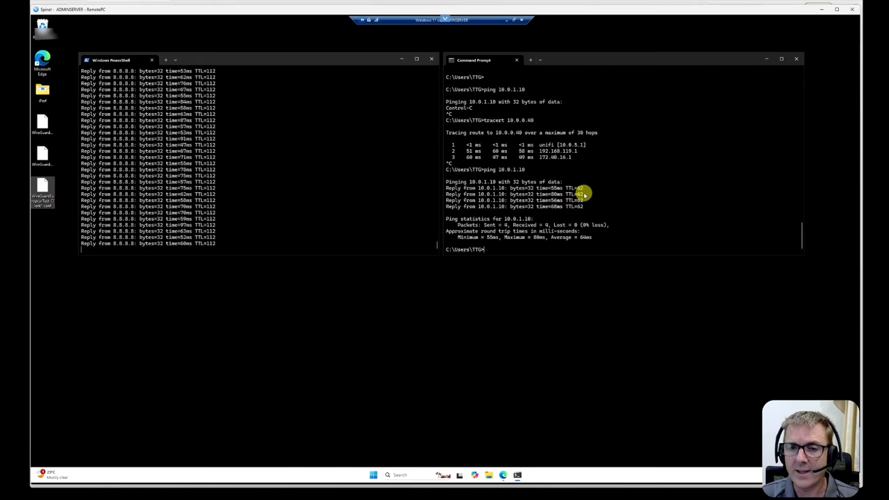
Clear the Command Prompt window with cls.
type("ls")
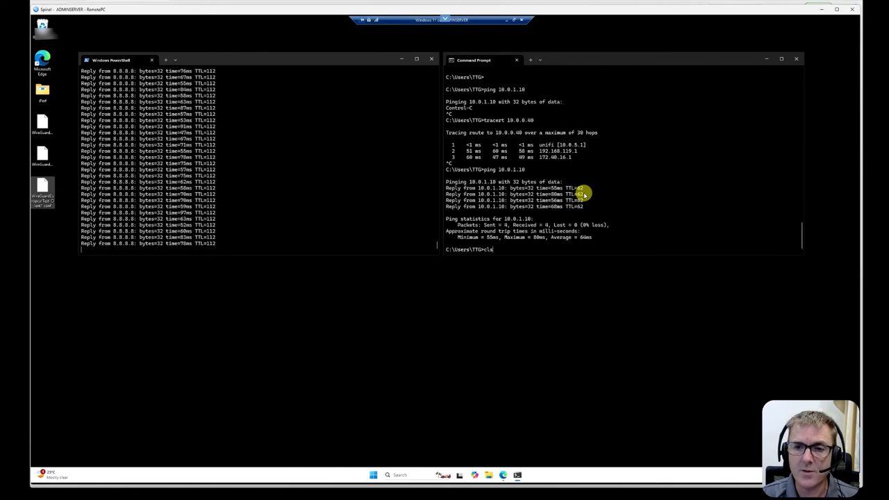
key("Return")
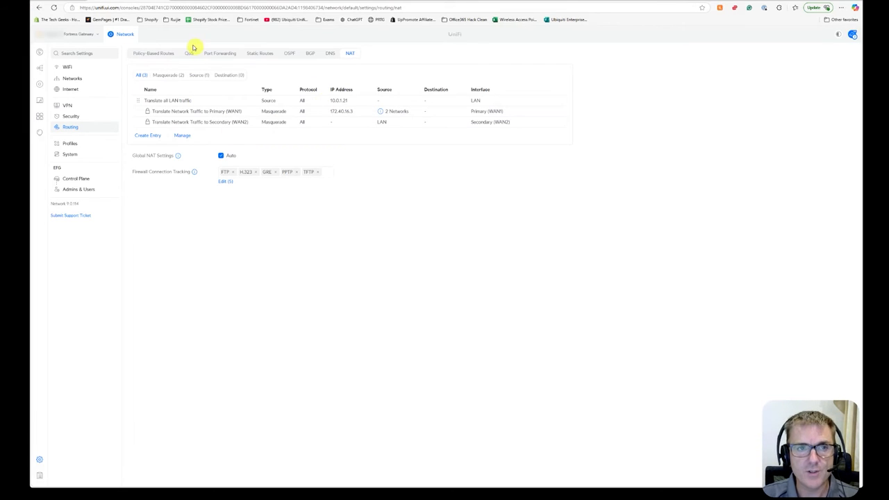
Start a new static route named 10.0.0.0/24 - Static Route with a distance of 1.
left_click(247, 57)
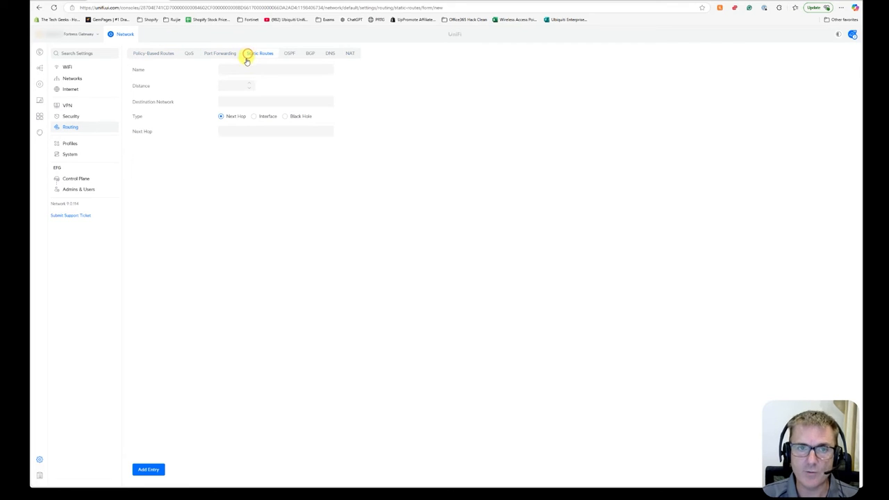
left_click(159, 53)
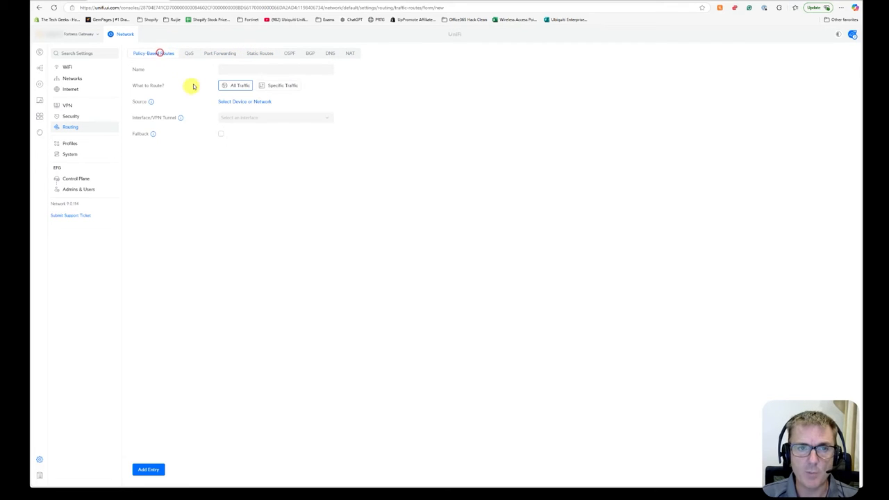
left_click(262, 53)
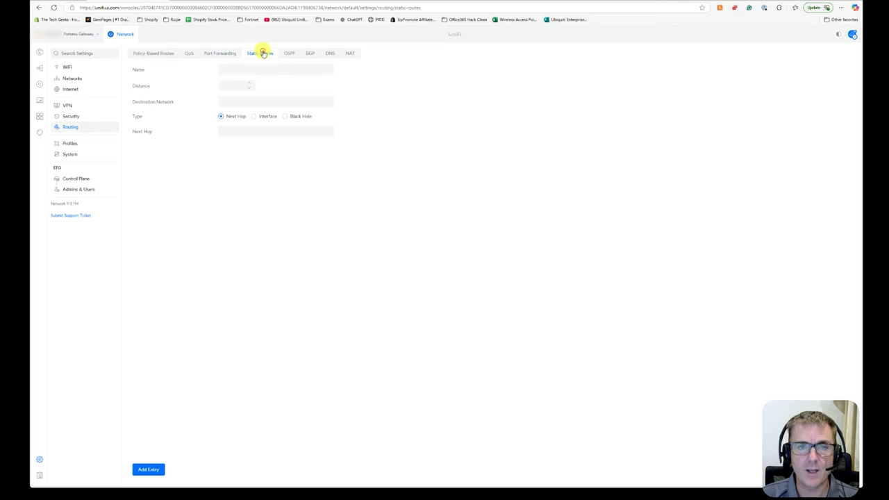
left_click(236, 68)
type("10.0.0.0/24 - St")
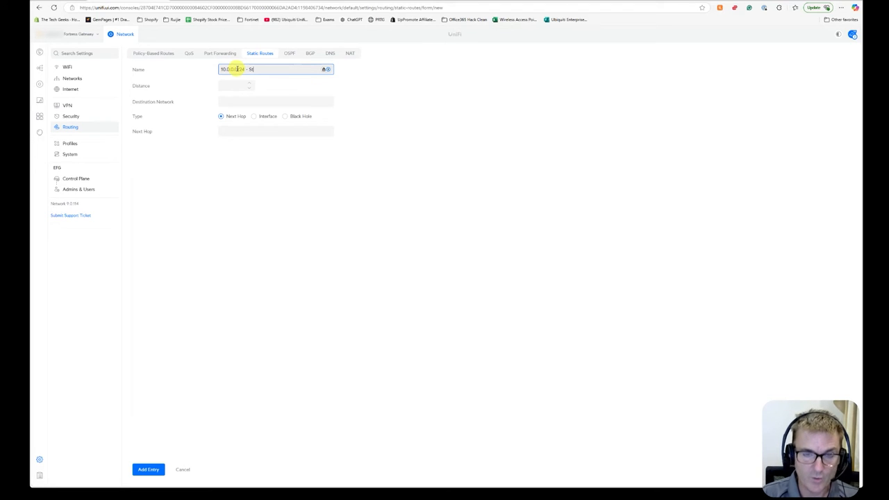
type("oute")
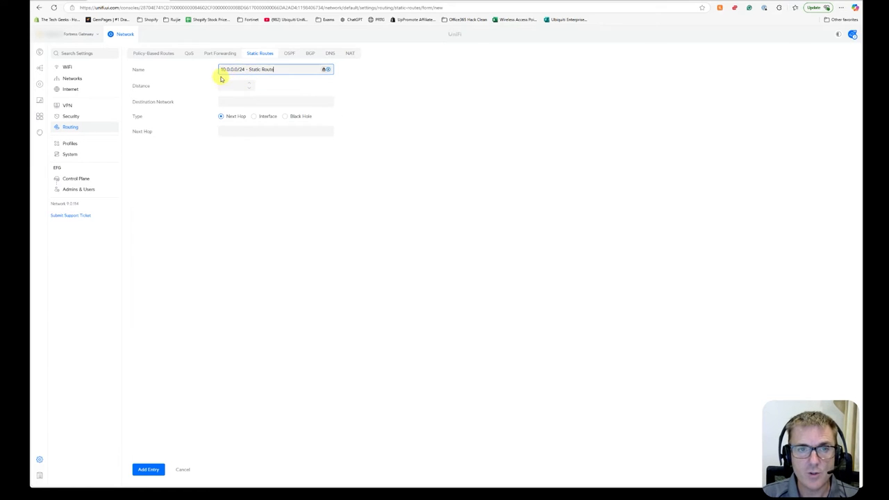
left_click(229, 85)
left_click(397, 186)
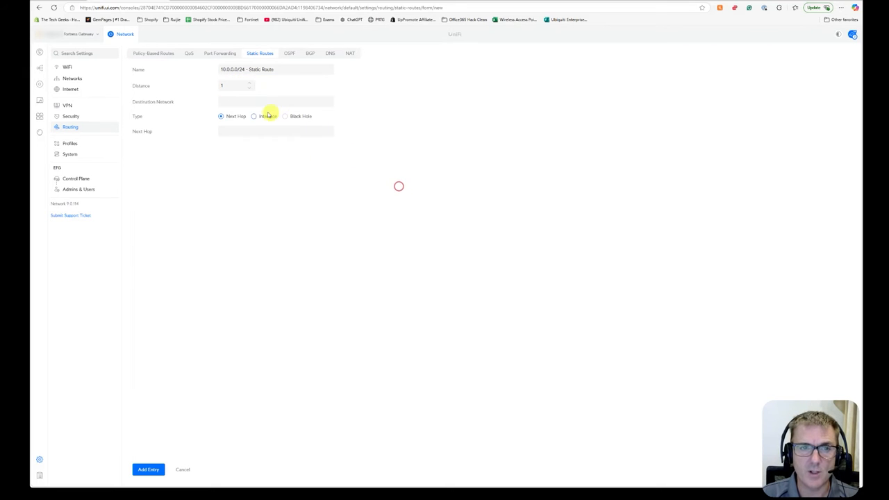
Set the route's destination network to 10.0.0.0/24 and next hop to 10.0.1.1, and add the entry.
left_click_drag(244, 69, 214, 70)
left_click(244, 100)
key("ctrl+v")
left_click(428, 141)
left_click(247, 130)
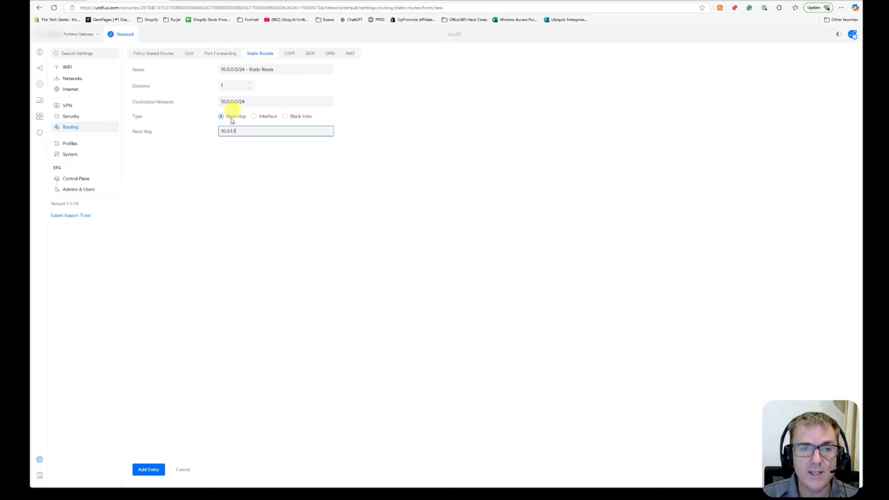
left_click(150, 470)
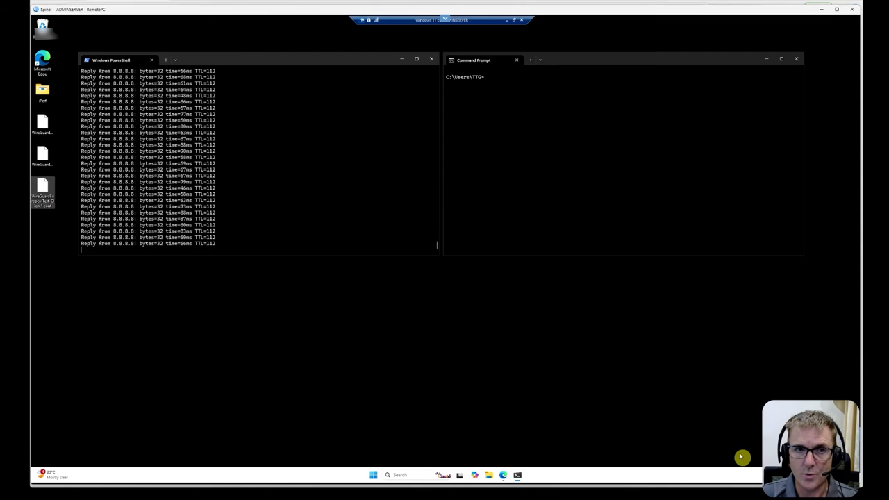
Trace the route to 10.0.0.40 from the Command Prompt and stop it after three hops.
type("tracert")
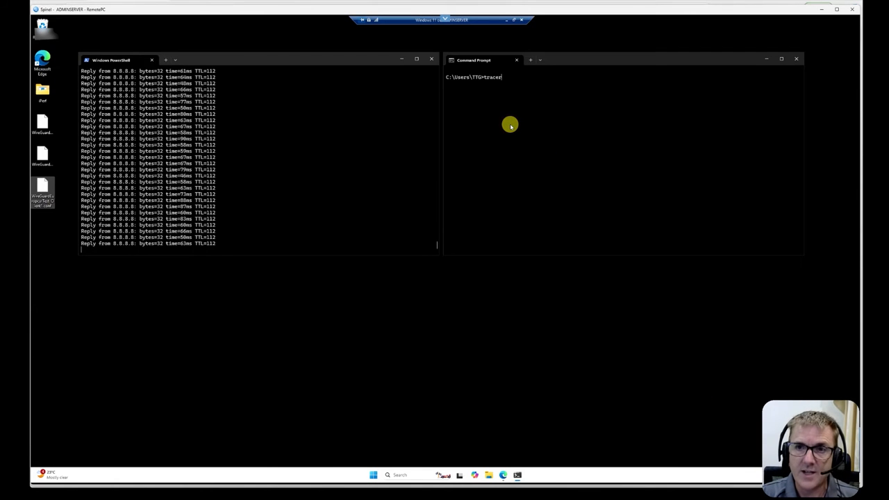
type(" 10.0")
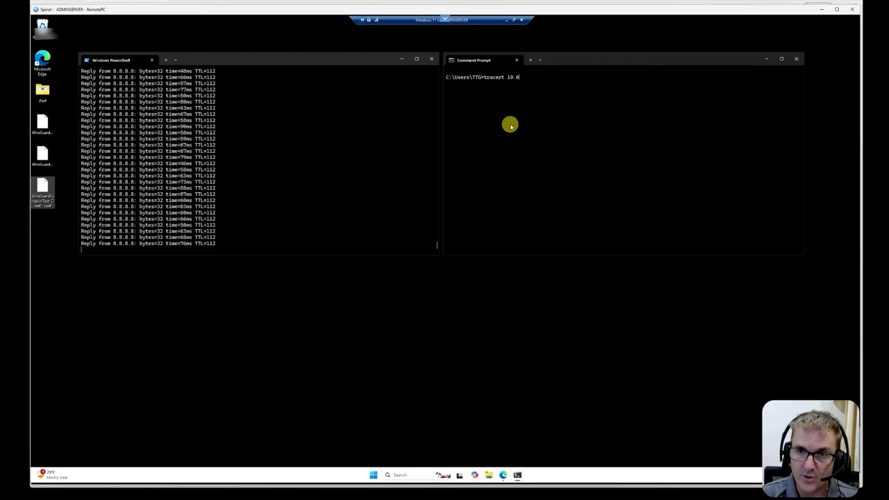
type(".0.48")
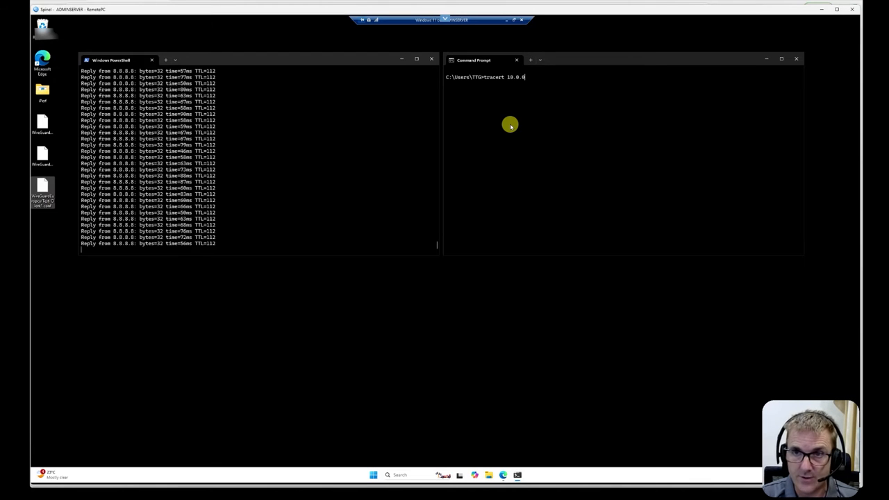
key("Return")
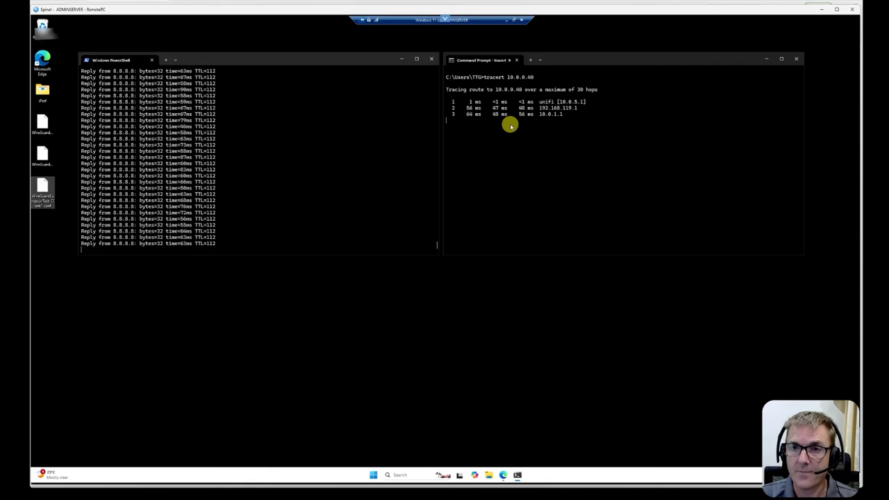
key("ctrl+c")
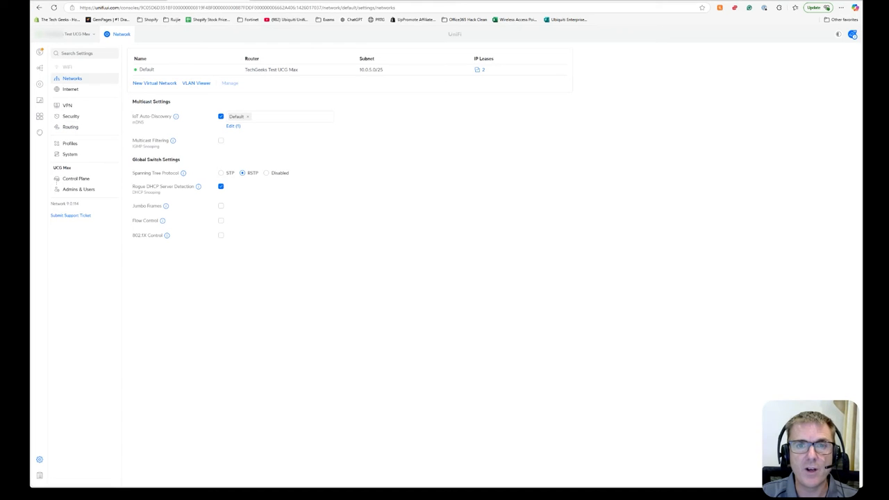
Switch the All Traffic to EFG policy-based route to specific traffic with IP address destinations.
left_click(71, 127)
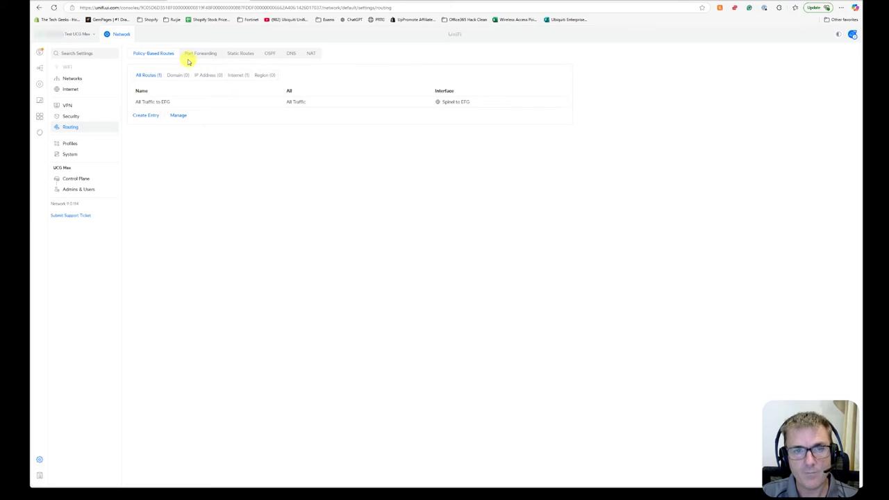
left_click(295, 102)
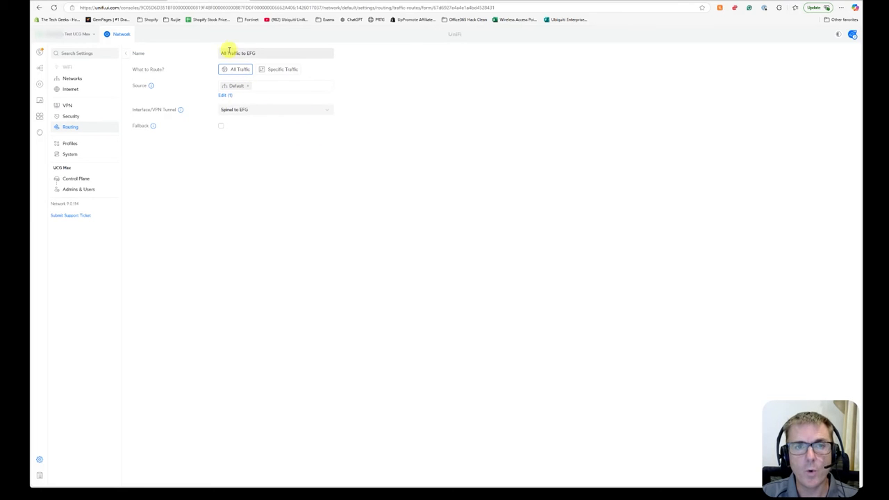
left_click(275, 70)
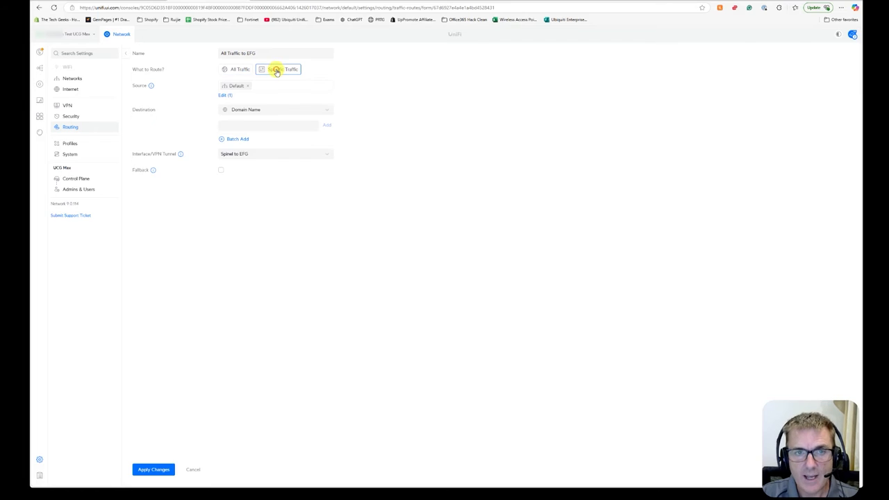
left_click(270, 109)
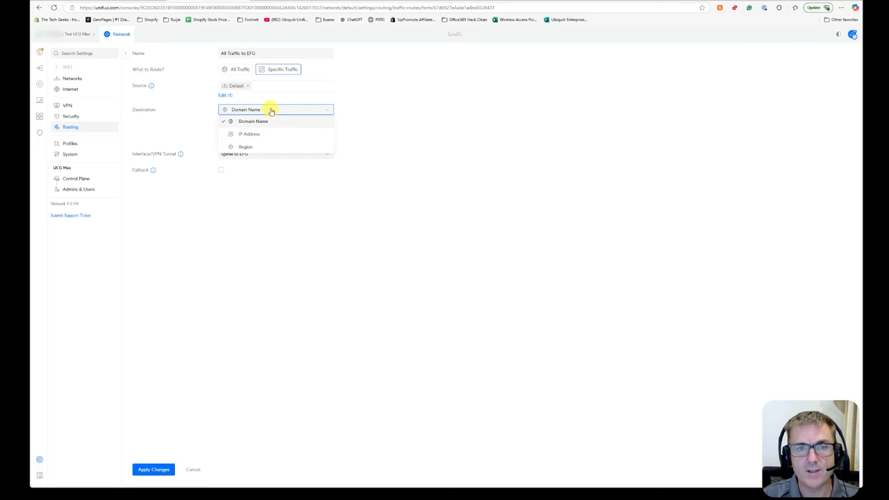
left_click(262, 132)
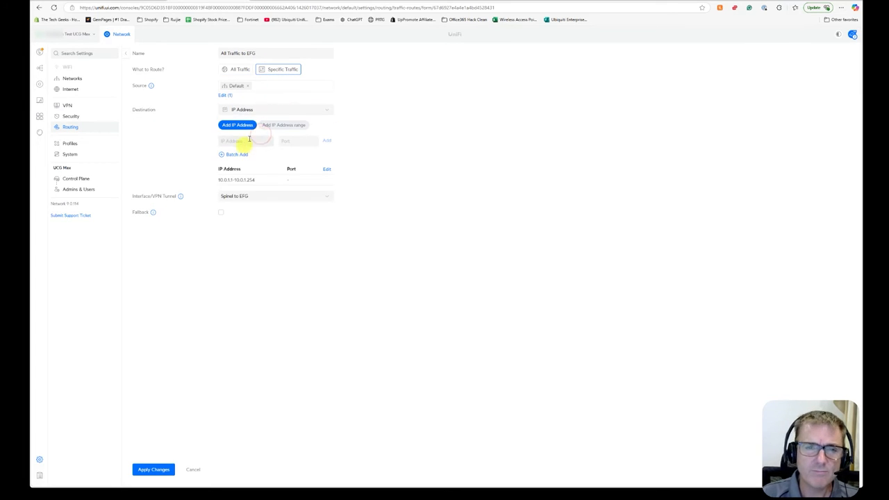
Add a destination IP range from 10.0.0.1 to 10.0.2.254 and remove it again.
left_click(281, 128)
left_click(245, 144)
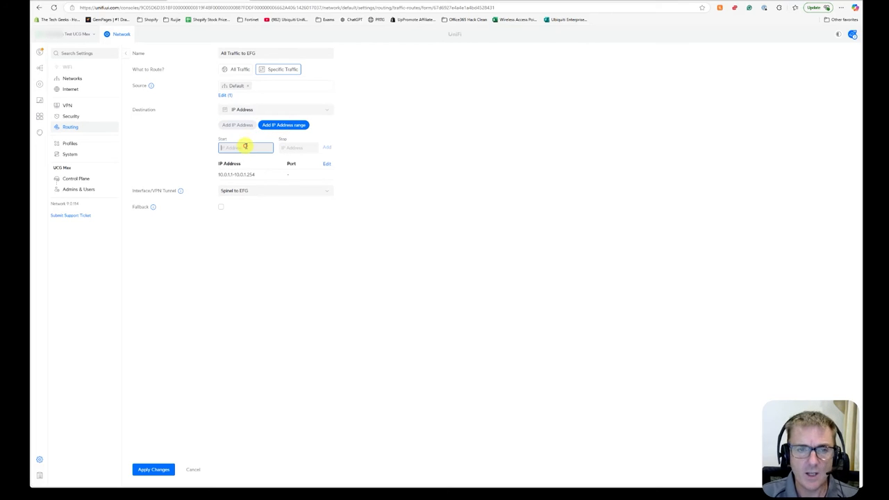
type("10.0.0.1")
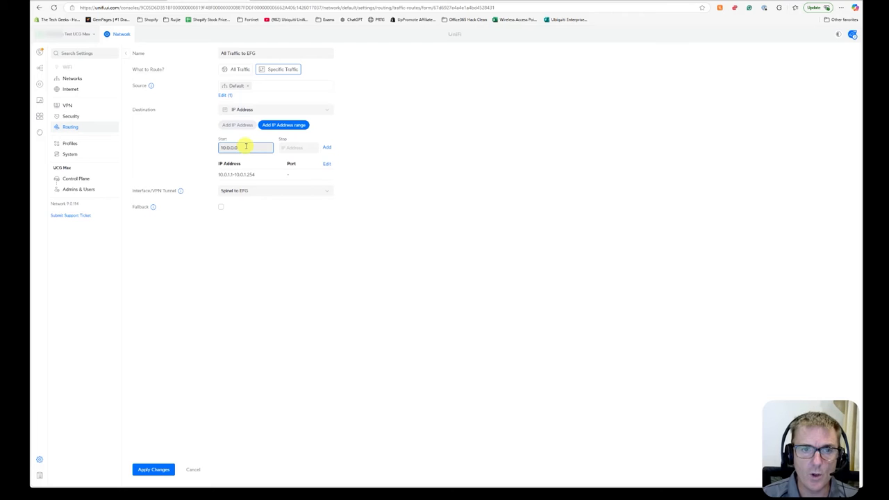
key("Tab")
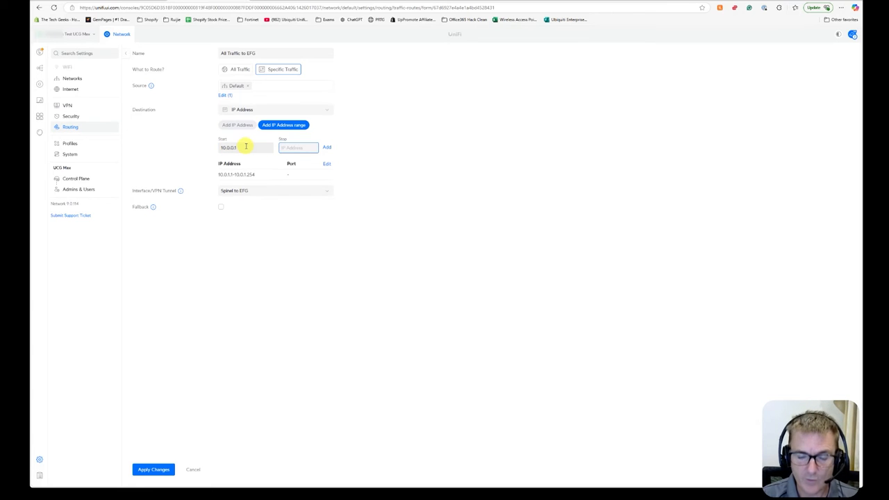
type("10.0.2.254")
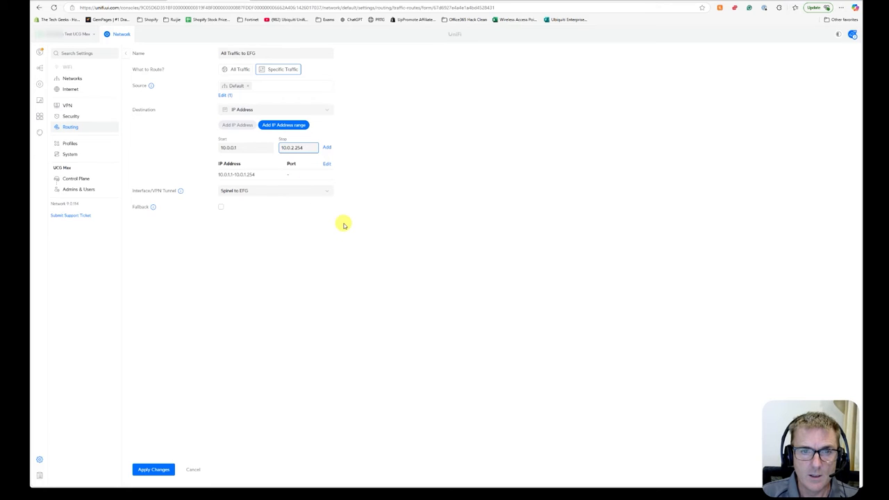
left_click(327, 149)
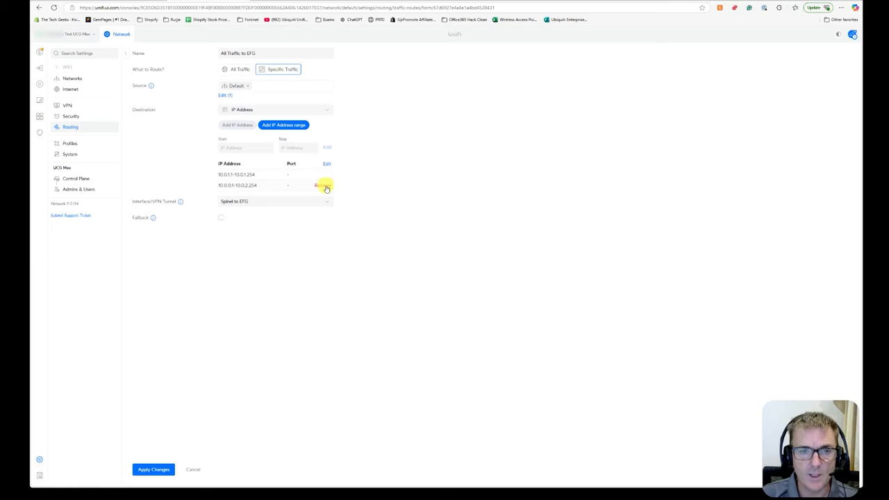
left_click(324, 185)
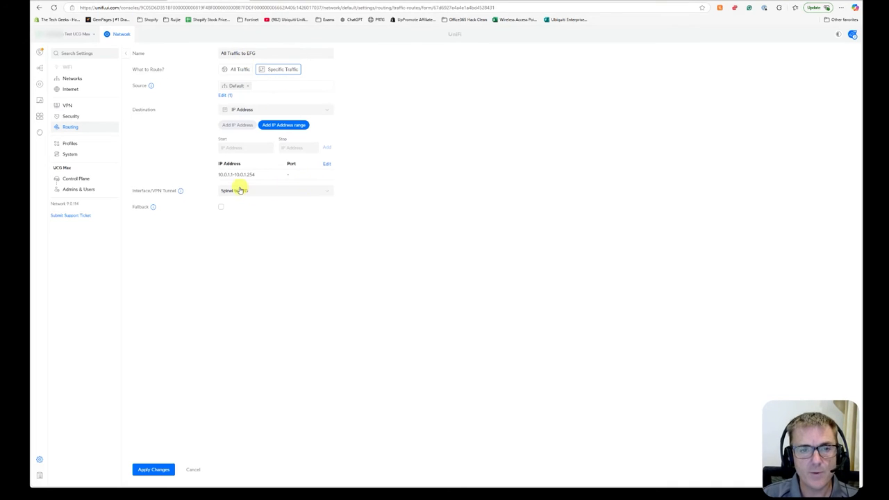
Change the existing destination range's start address to 10.0.0.1, save it, and apply the route changes.
mouse_move(278, 175)
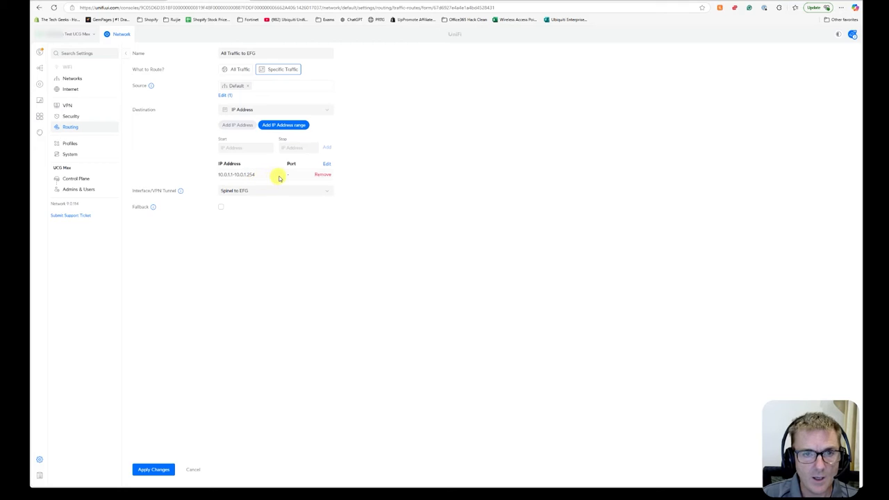
left_click(326, 164)
left_click(229, 148)
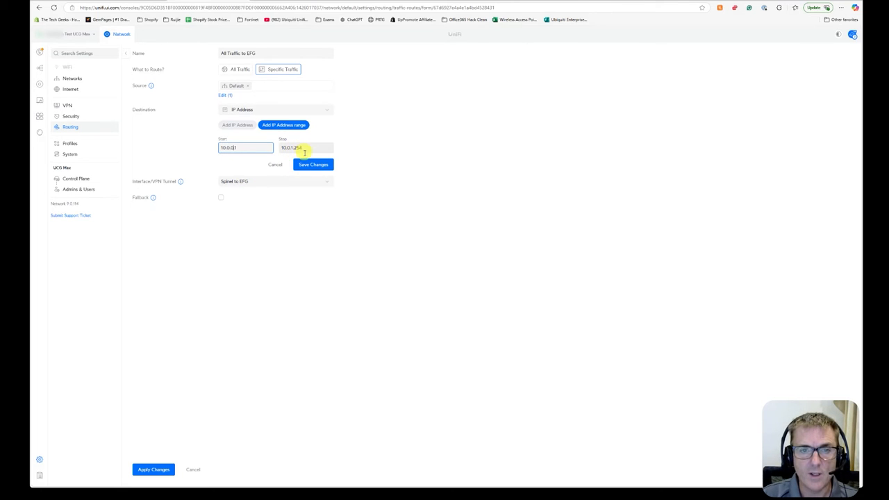
left_click(314, 166)
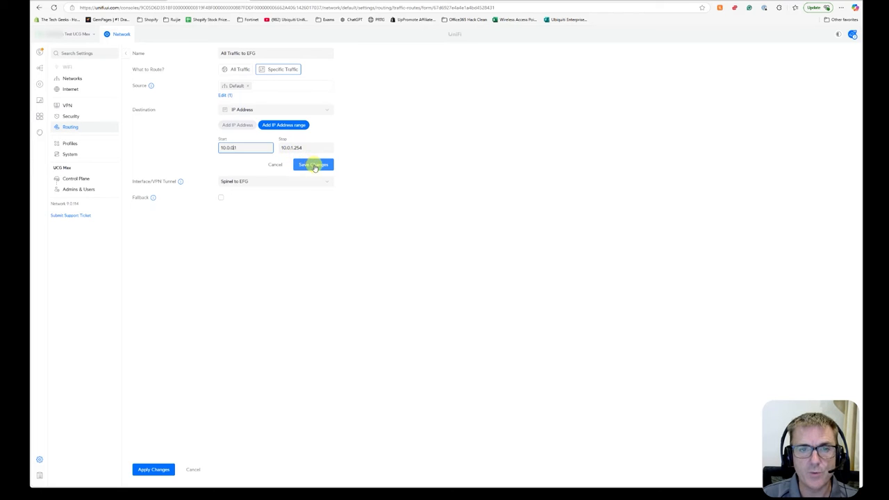
left_click(153, 471)
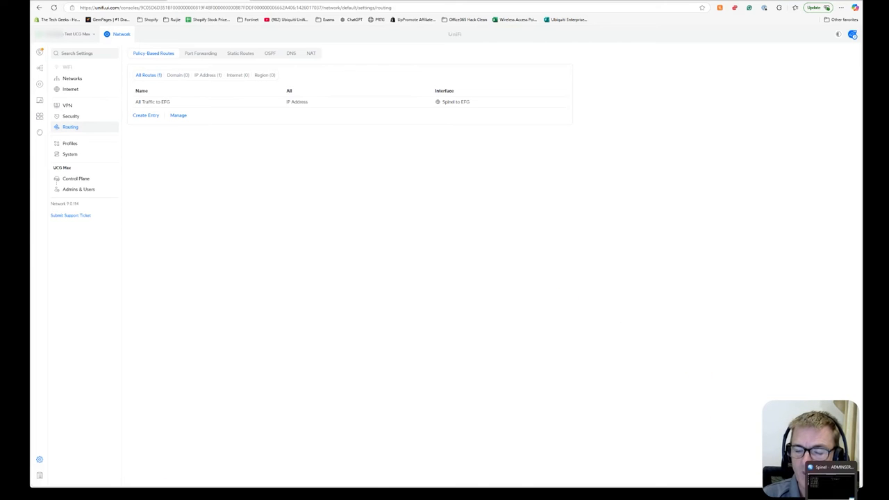
Stop the continuous ping in PowerShell on the remote PC and trace the route to 8.8.8.8.
left_click(833, 467)
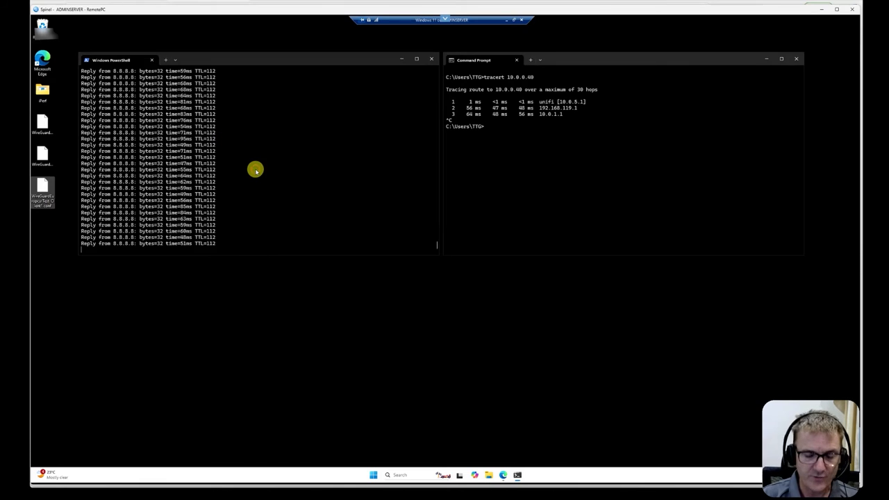
key("ctrl+c")
key("Up")
key("Up")
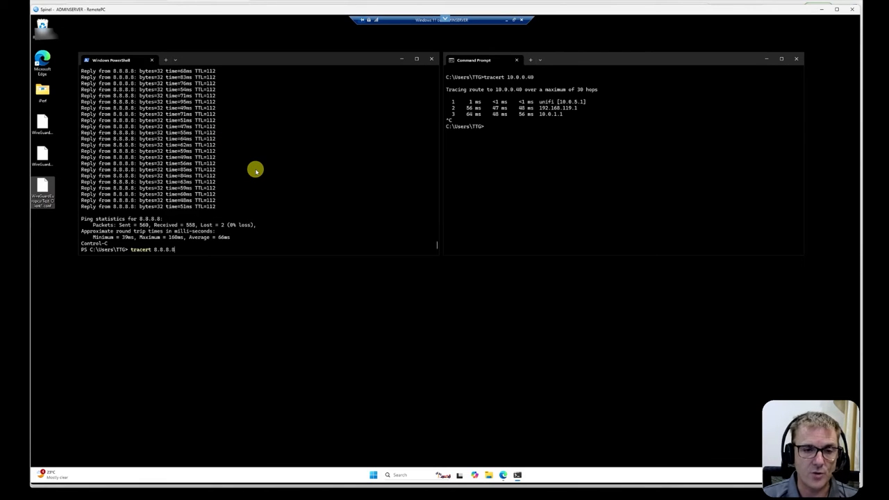
key("Return")
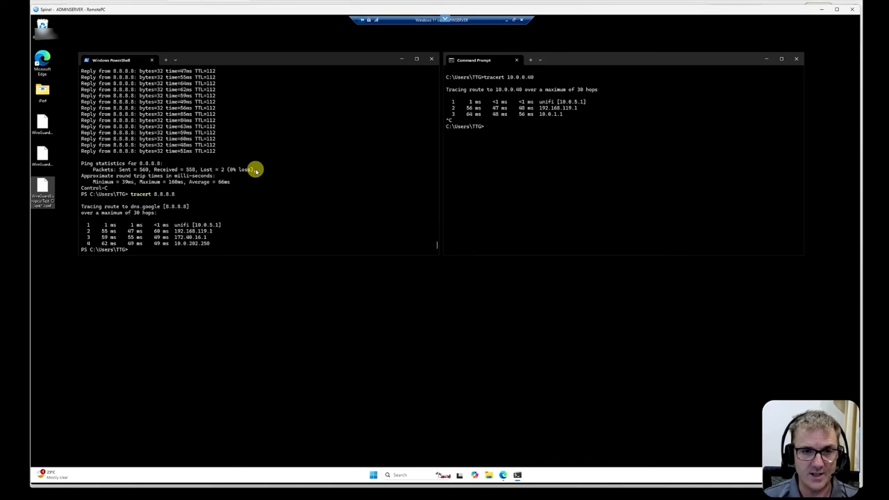
Run the traceroute to 8.8.8.8 once more in PowerShell.
key("Up")
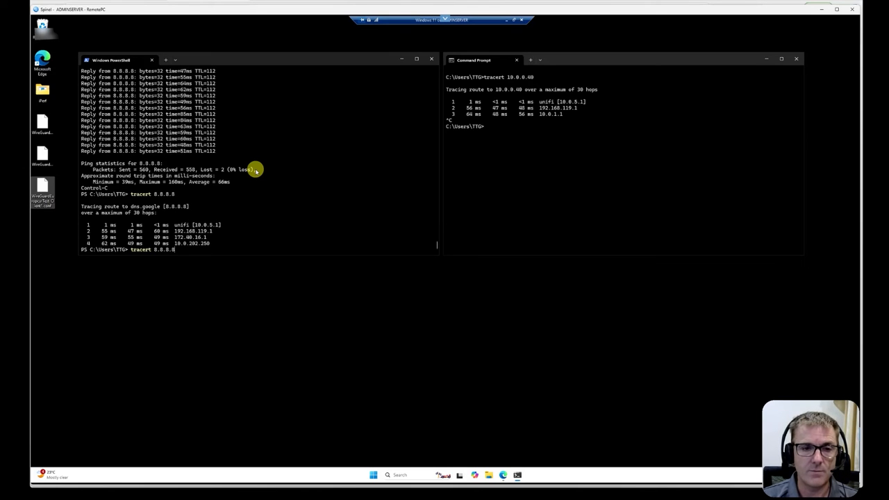
key("Return")
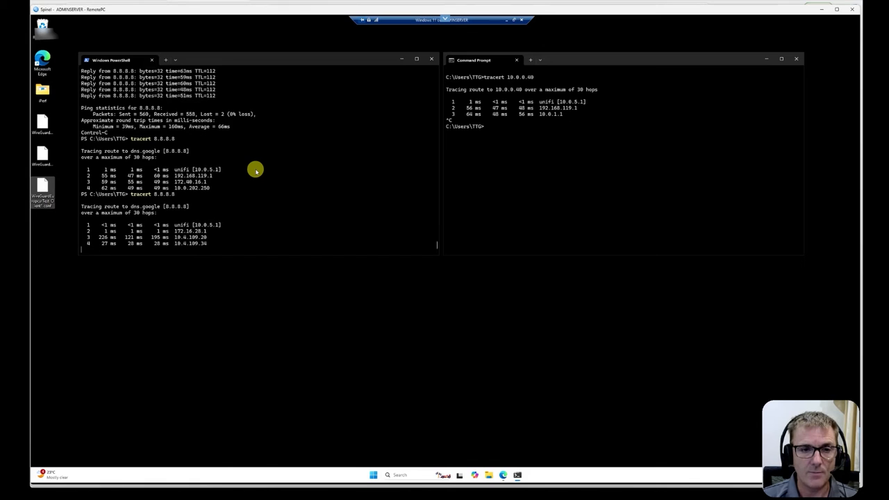
key("ctrl+c")
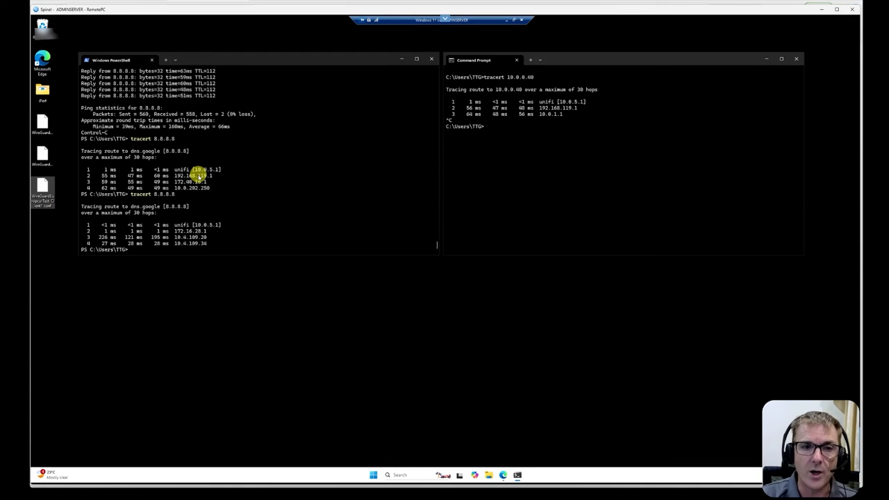
Rerun the traceroute to 10.0.0.40 in the Command Prompt.
left_click(508, 132)
key("Up")
key("Return")
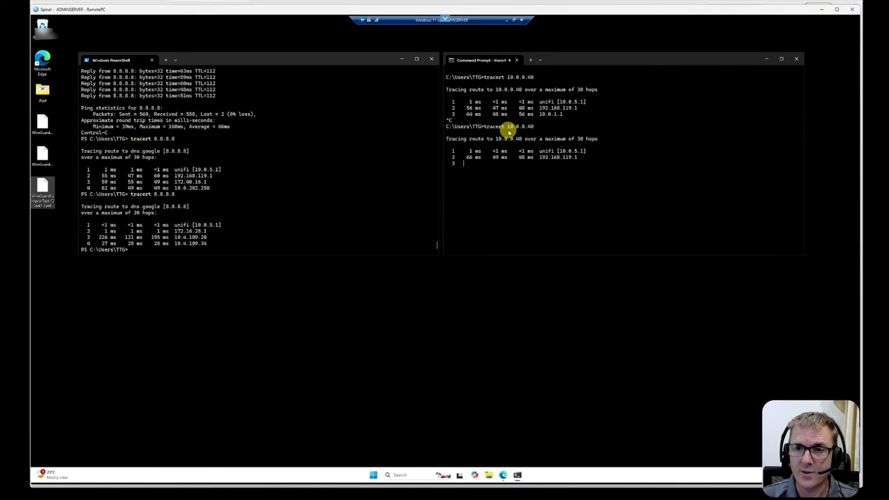
Stop the running traceroute and open the 'All Traffic to EFG' policy-based route on the UCG-Max for editing.
key("ctrl+c")
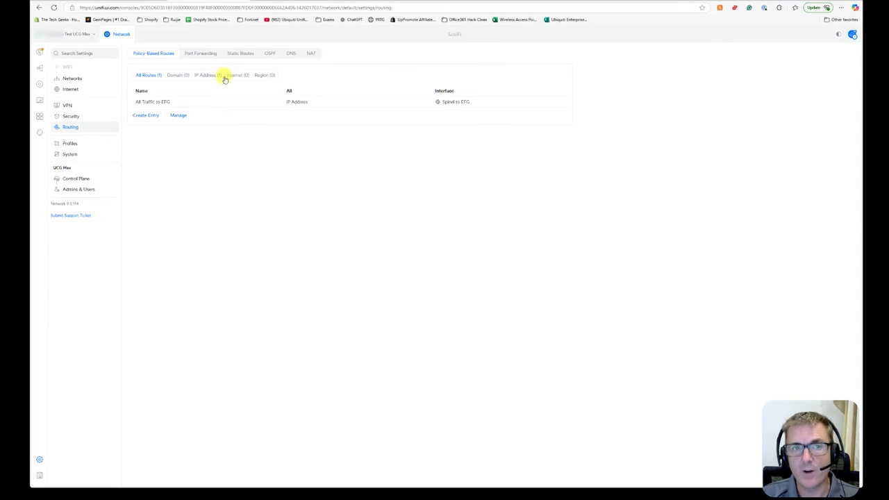
left_click(223, 104)
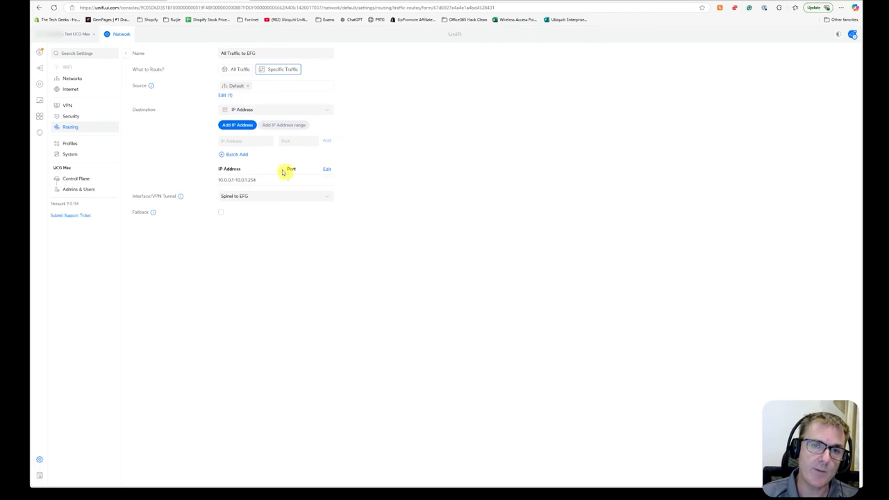
mouse_move(232, 179)
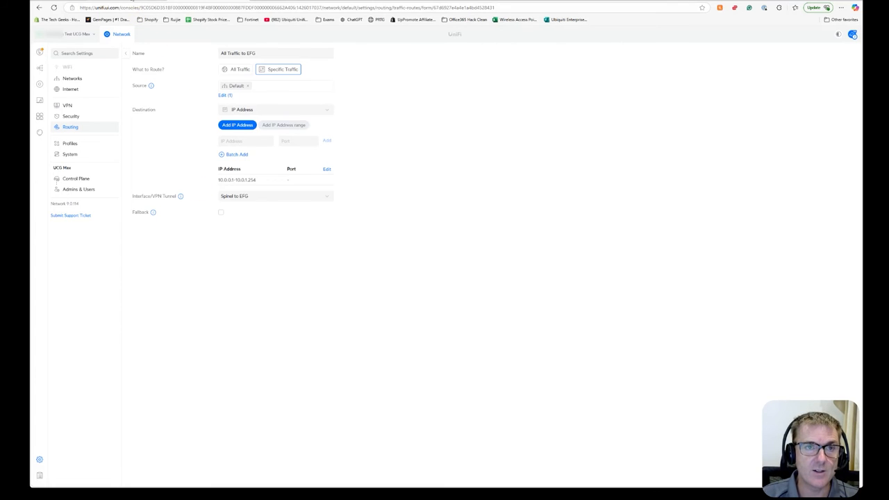
left_click(132, 0)
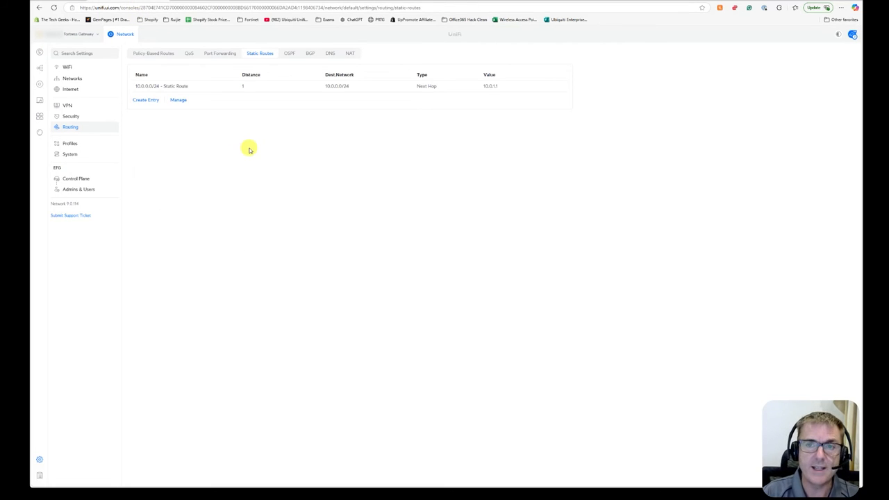
left_click(147, 100)
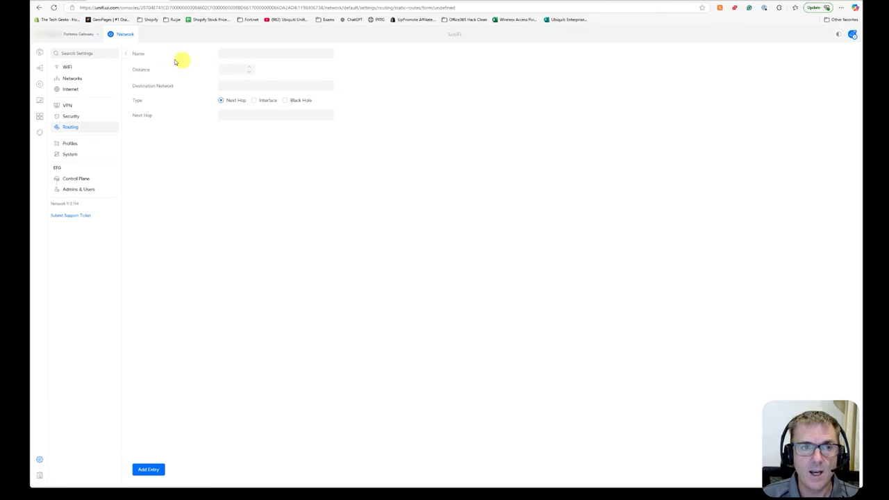
left_click(128, 54)
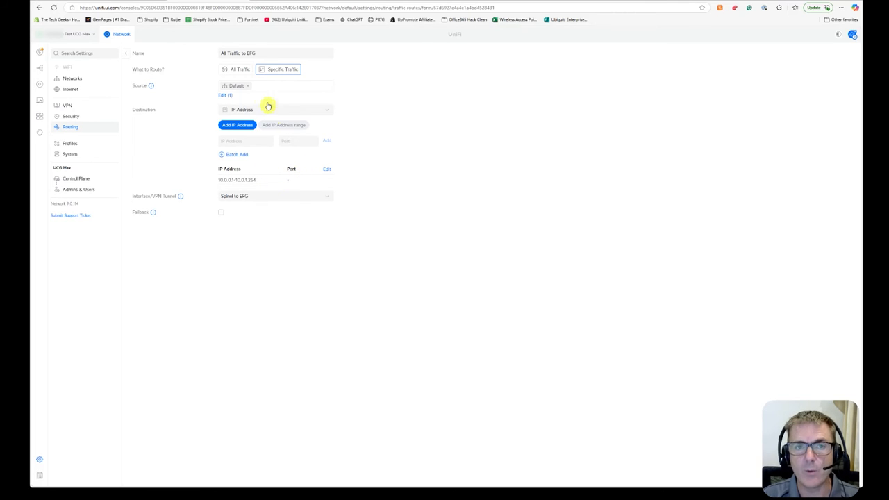
Set the 'All Traffic to EFG' route to send All Traffic through the tunnel and apply the changes.
left_click(235, 72)
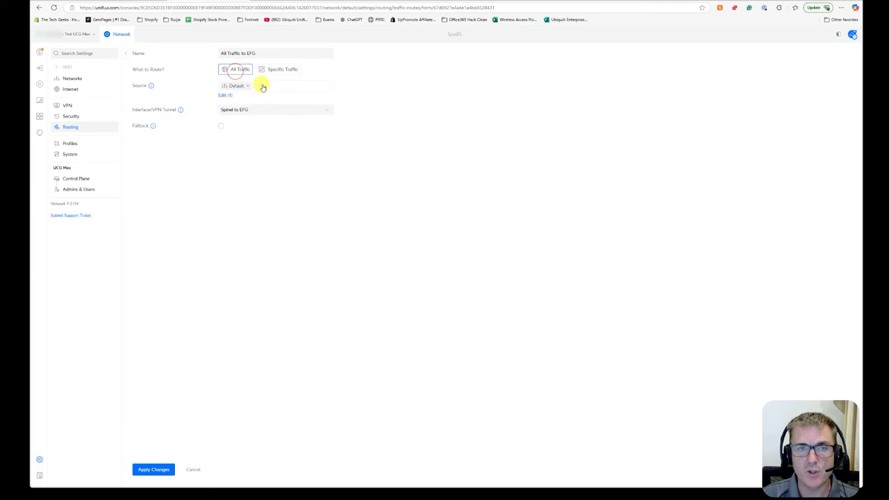
left_click(155, 470)
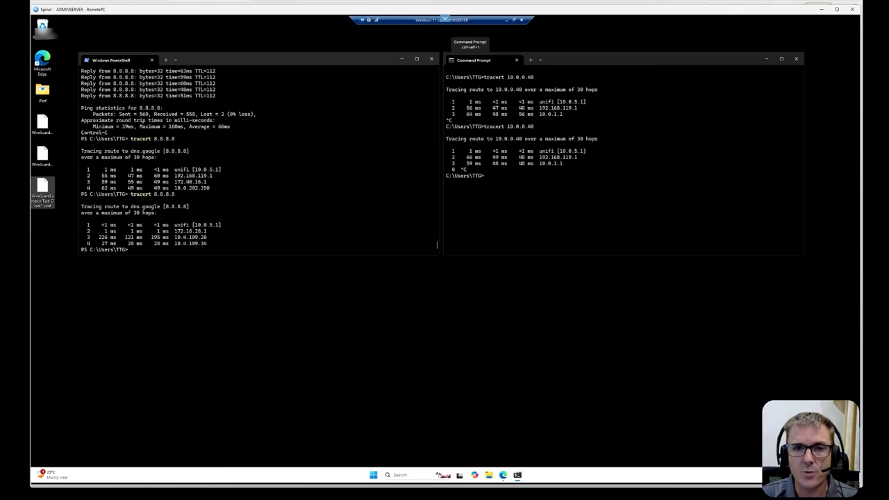
Start a continuous ping to 10.0.1.20 in PowerShell on the remote PC.
key("Up")
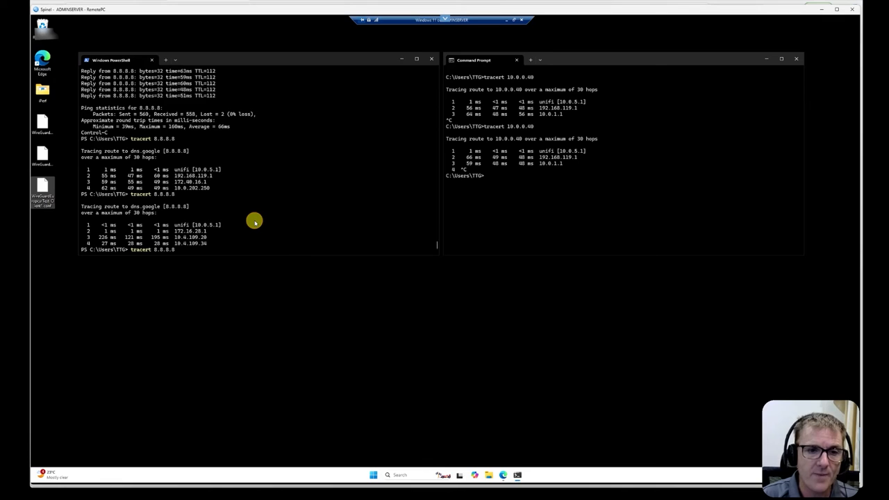
key("Escape")
type("ipconfig")
key("Escape")
type("ping 8.8.8.8 -t")
key("BackSpace")
key("BackSpace")
key("BackSpace")
key("BackSpace")
key("BackSpace")
key("BackSpace")
key("BackSpace")
key("BackSpace")
key("BackSpace")
key("BackSpace")
key("BackSpace")
key("BackSpace")
key("BackSpace")
key("BackSpace")
type("ping ")
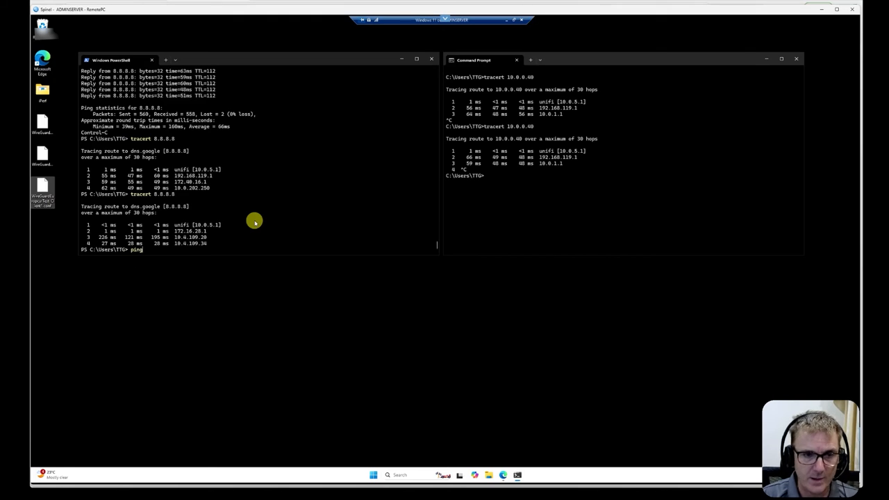
type("10.0.")
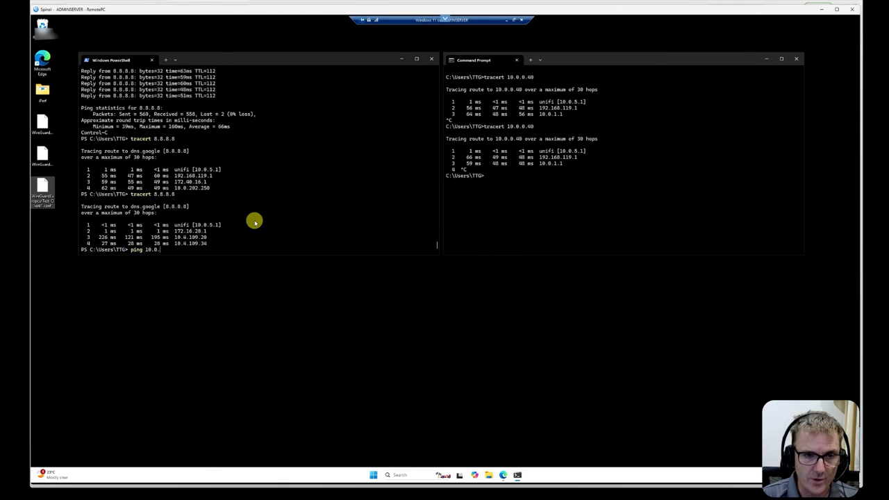
type("1.20 -t")
key("Return")
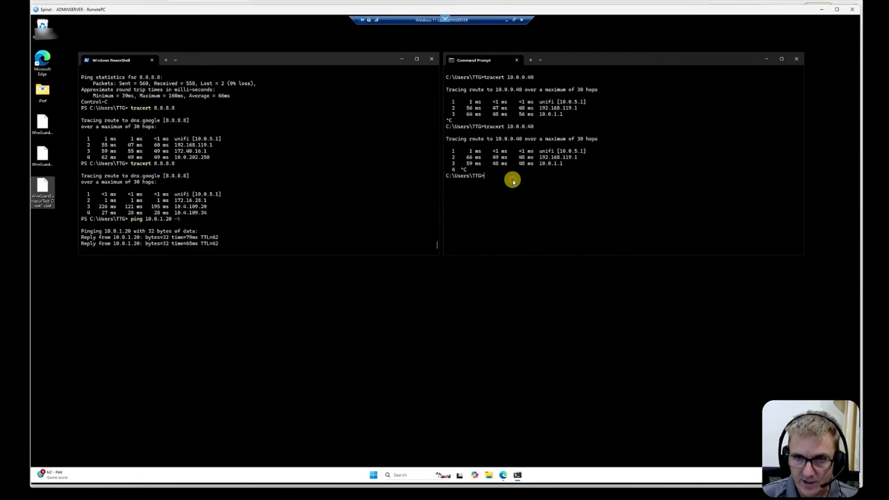
Start a continuous ping to 10.0.1.1 in the Command Prompt.
type("ping")
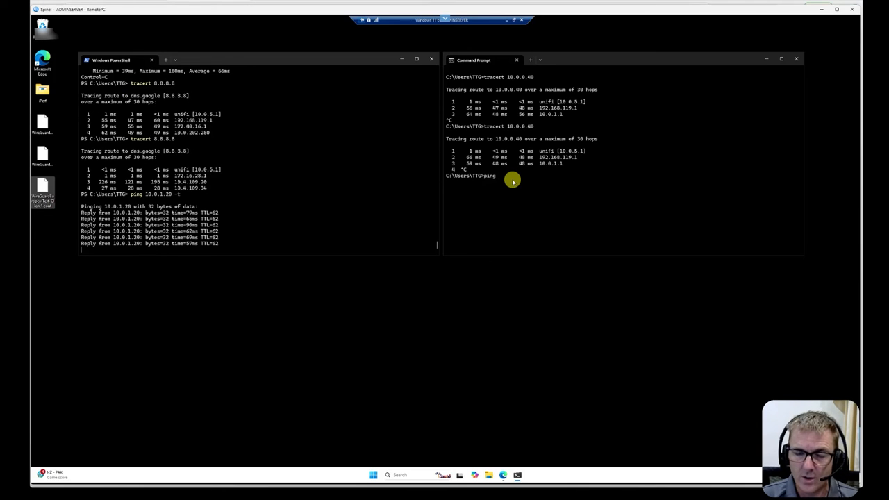
left_click(499, 177)
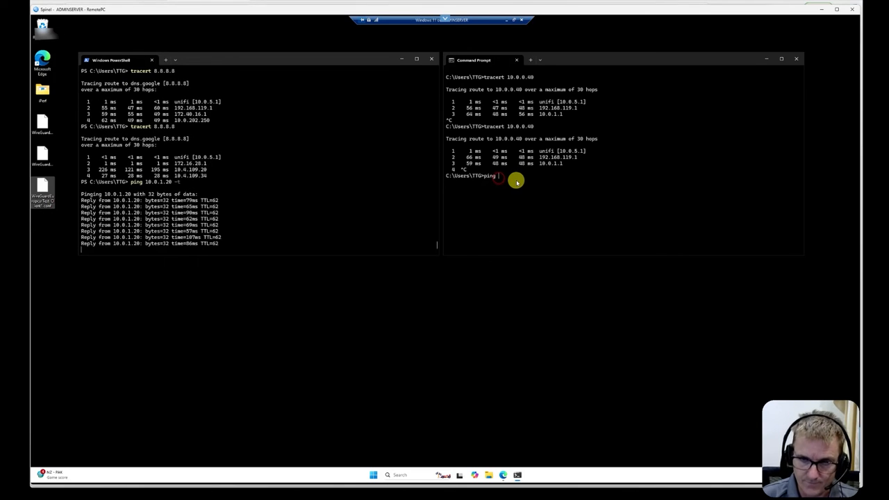
type("10.0")
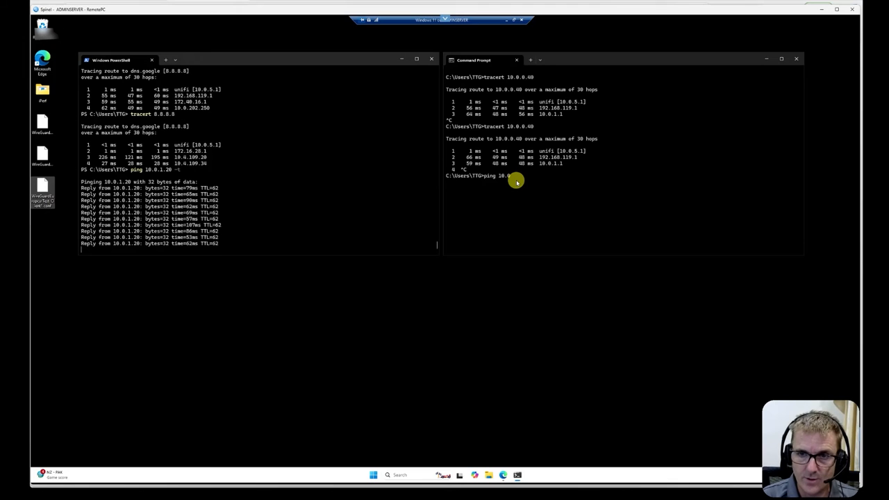
type(".1.1 -t")
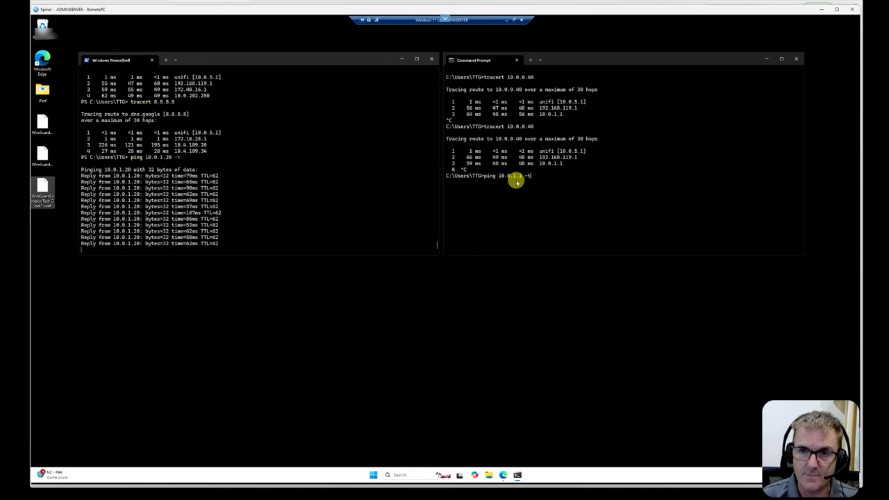
key("Return")
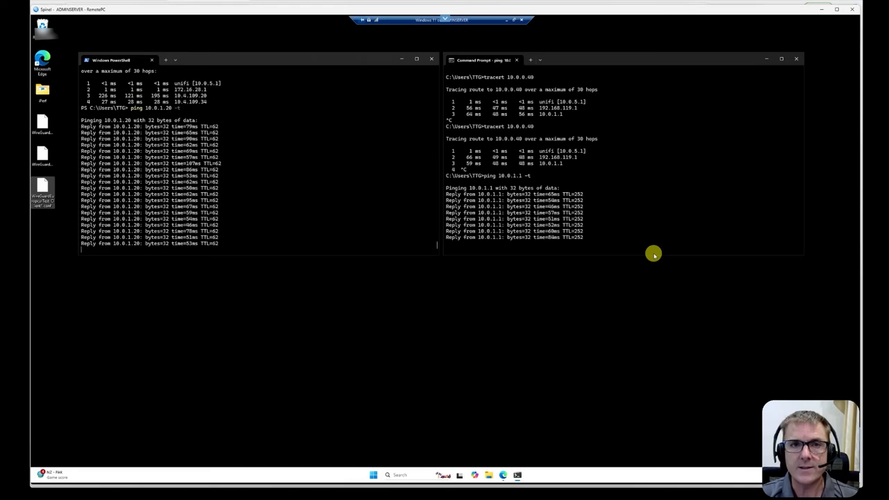
Remove the 'Block access to 10.0.1.1' and 'test' firewall policies in the EFG's security settings.
left_click(103, 3)
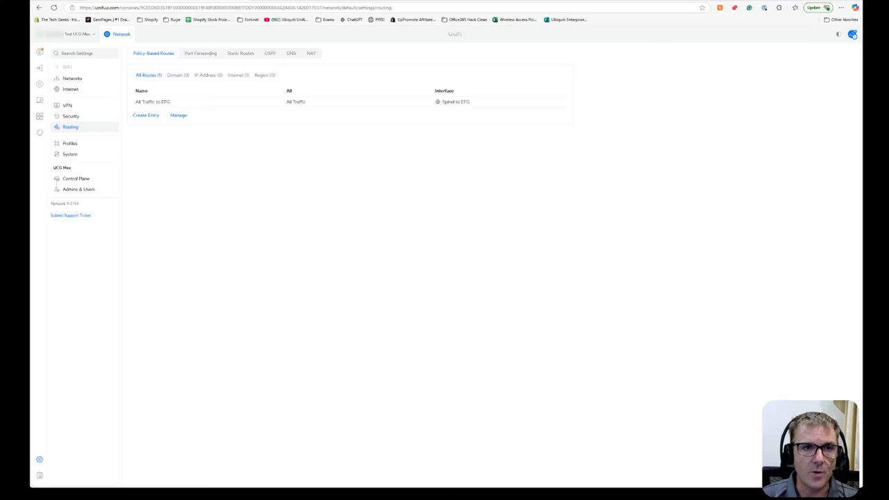
left_click(80, 115)
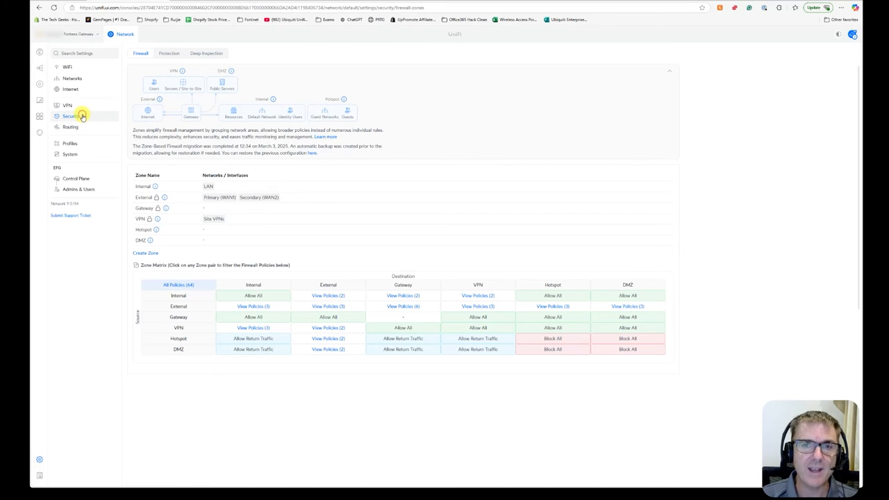
scroll(319, 344, "down", 2)
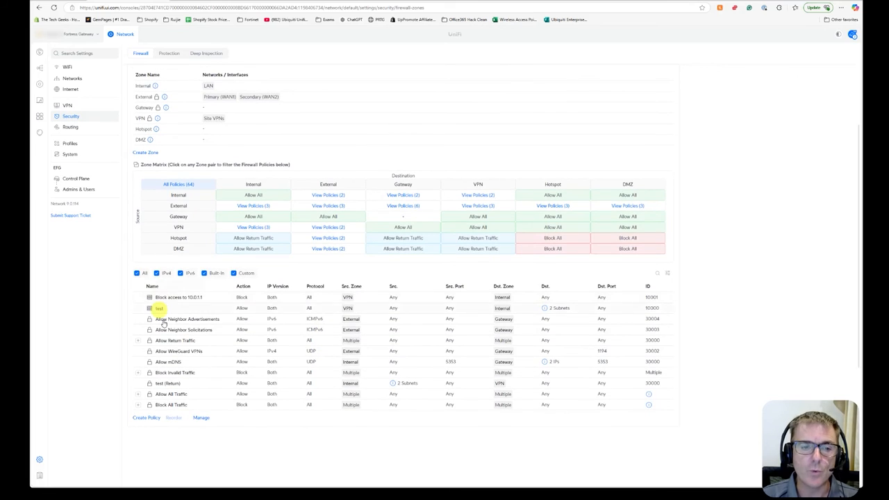
left_click(200, 418)
left_click(139, 297)
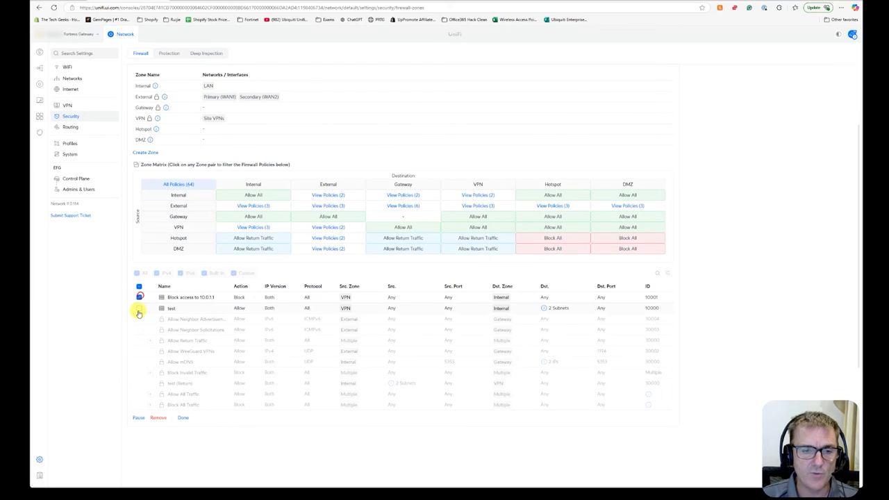
left_click(139, 308)
left_click(159, 418)
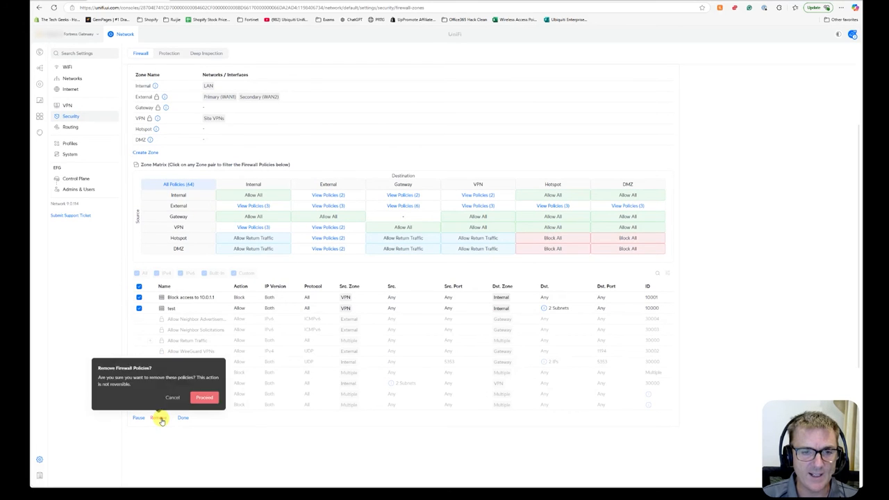
left_click(206, 396)
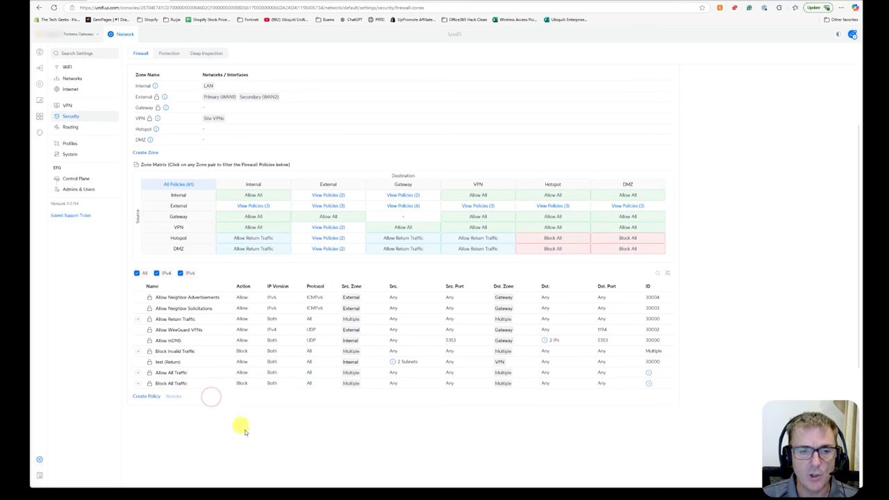
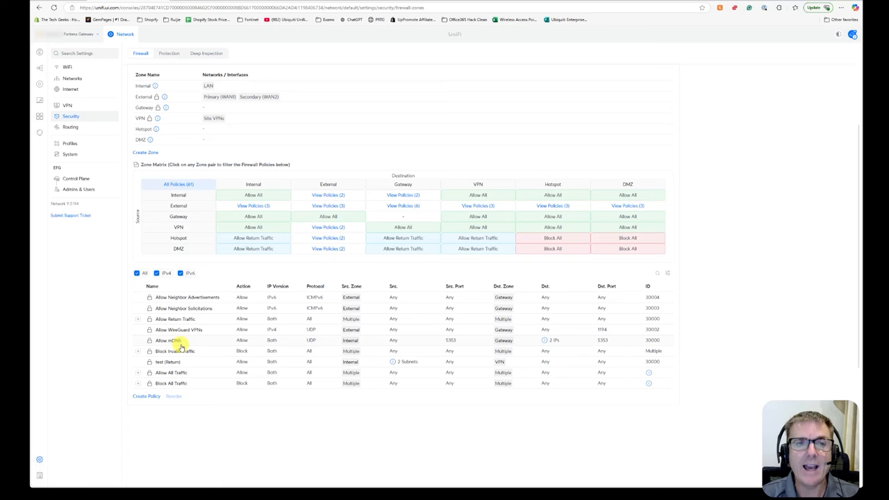
Start a new firewall policy that blocks traffic from the VPN zone to the Internal zone.
left_click(151, 396)
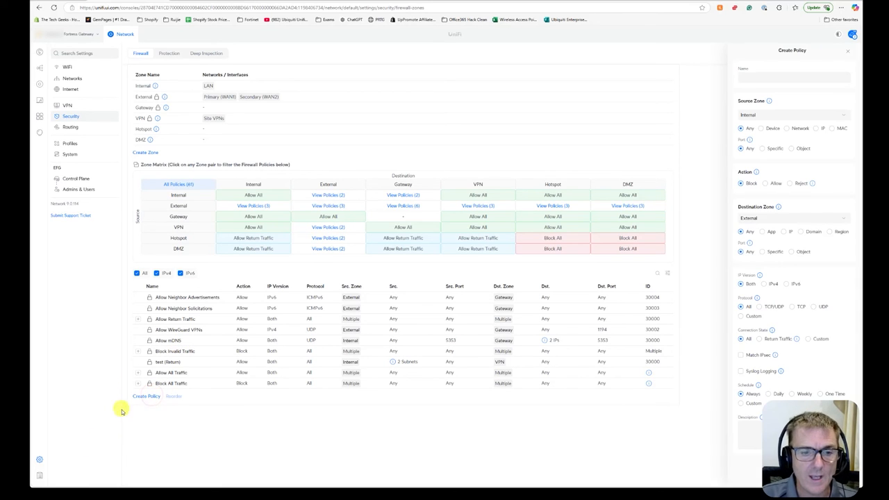
left_click(772, 116)
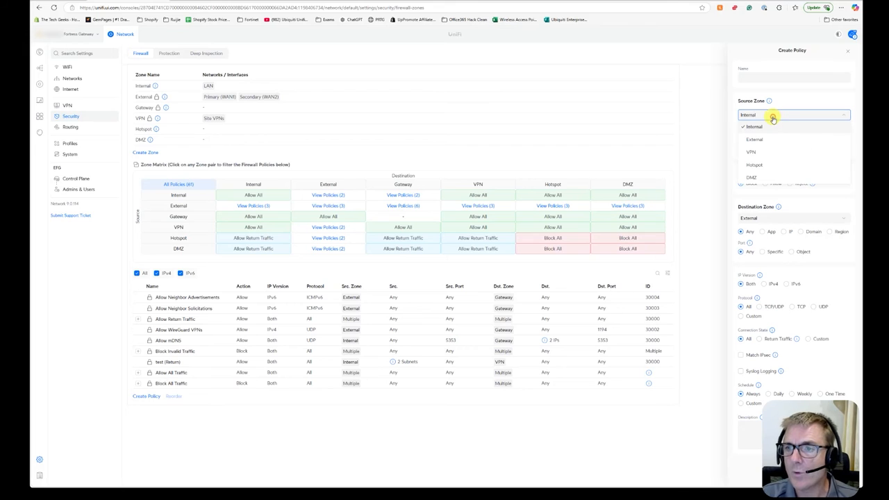
left_click(757, 152)
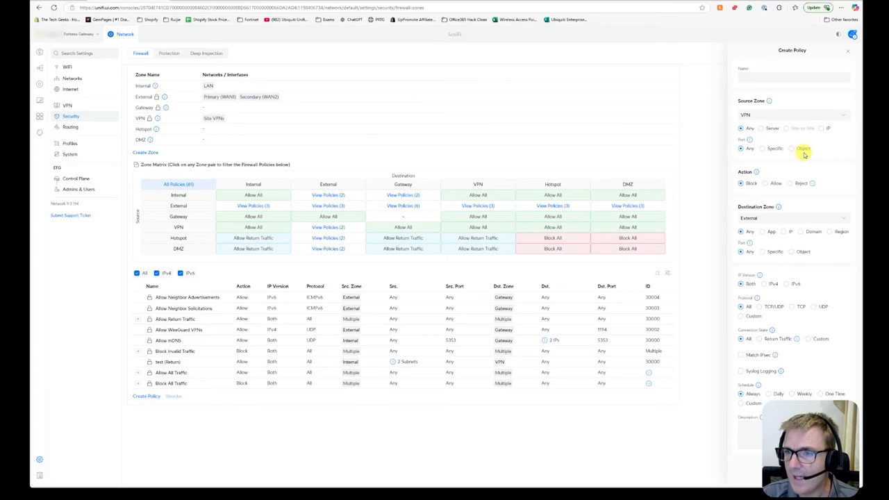
left_click(769, 217)
left_click(762, 231)
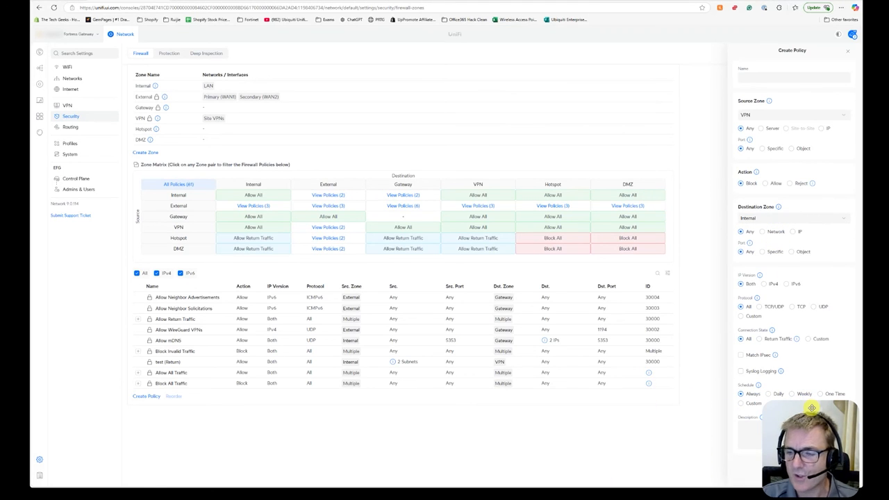
left_click_drag(681, 0, 594, 0)
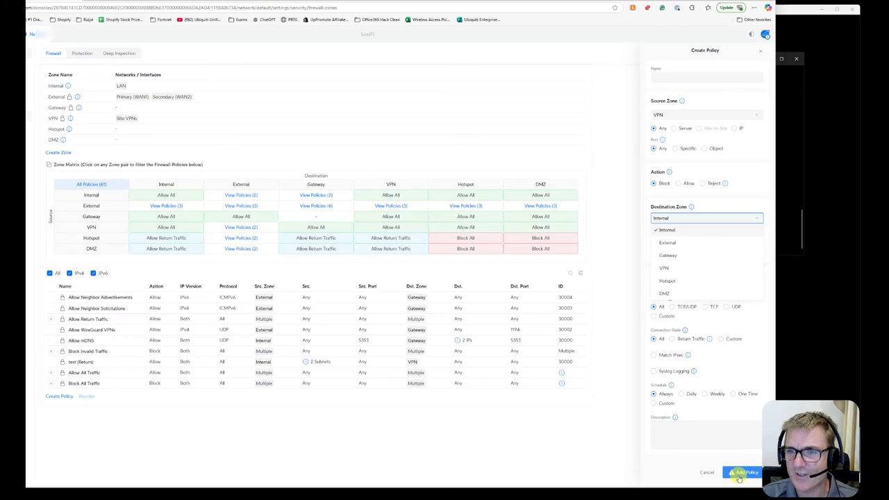
left_click(758, 196)
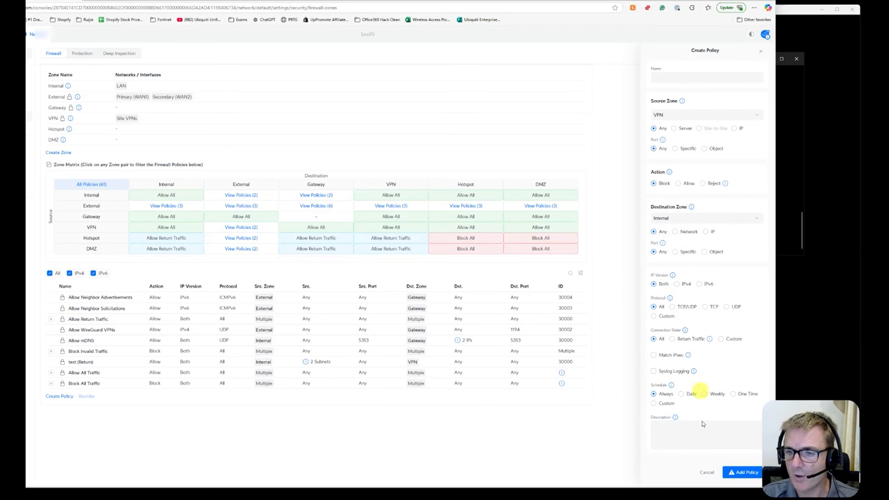
Name the policy 'Block All VPN Traffic', add it, confirm the block-all prompt and close the panel.
left_click(748, 475)
left_click(741, 450)
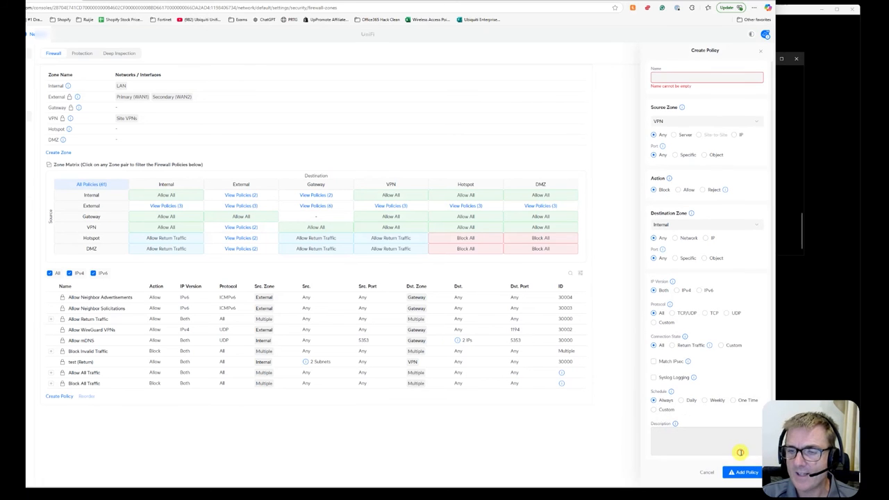
left_click(693, 79)
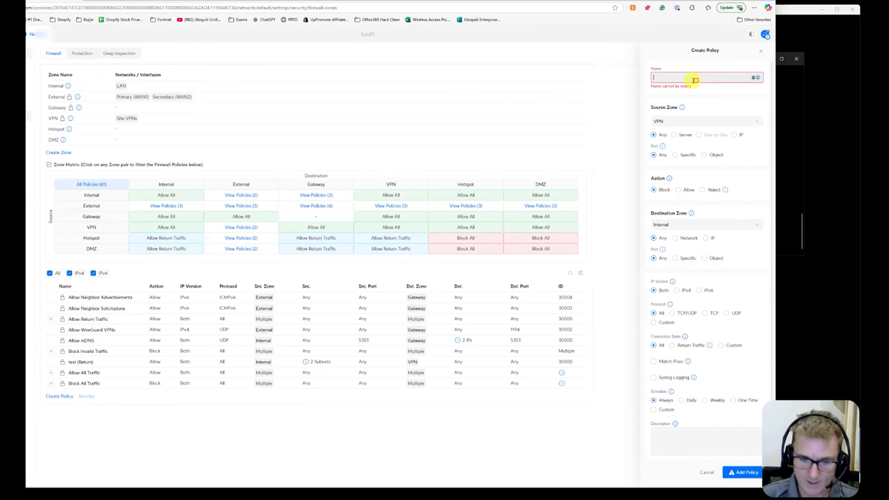
type("Blocke")
key("BackSpace")
key("BackSpace")
key("BackSpace")
key("BackSpace")
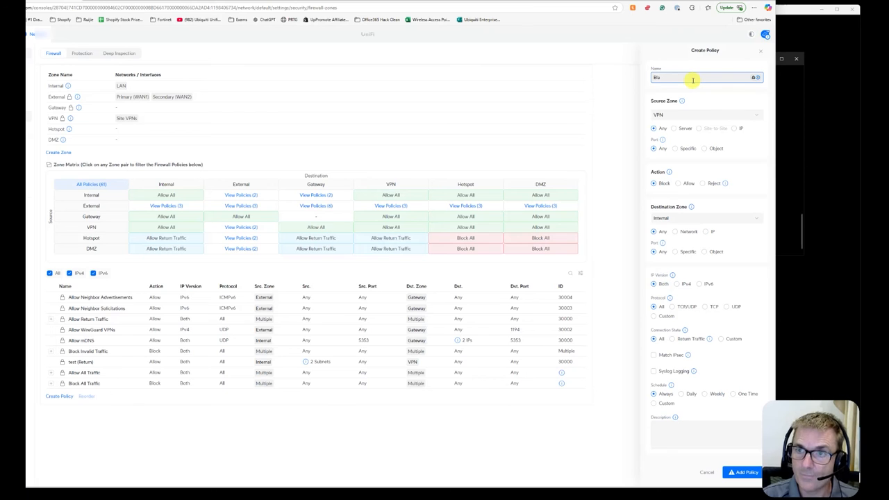
type("ock All")
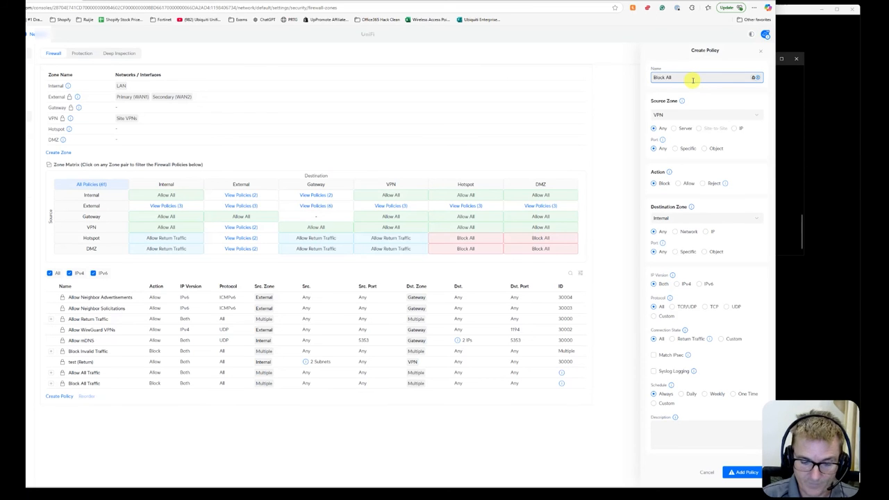
type(" VPN Traffic")
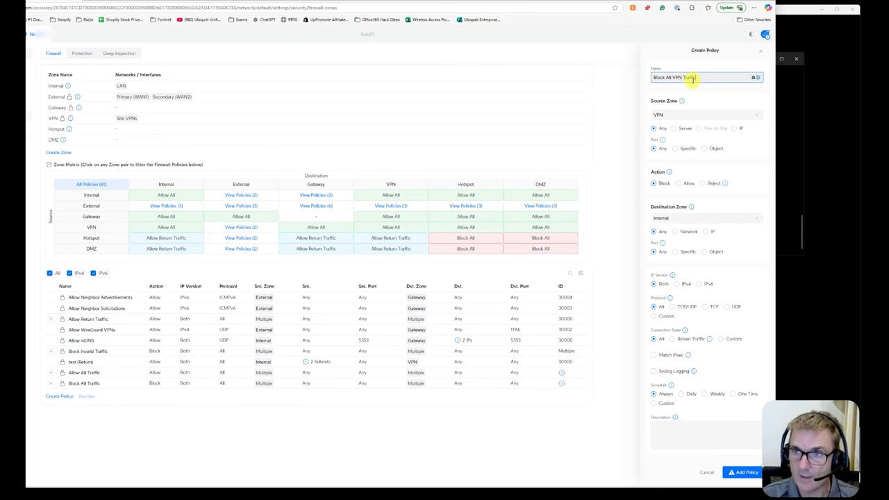
left_click(742, 473)
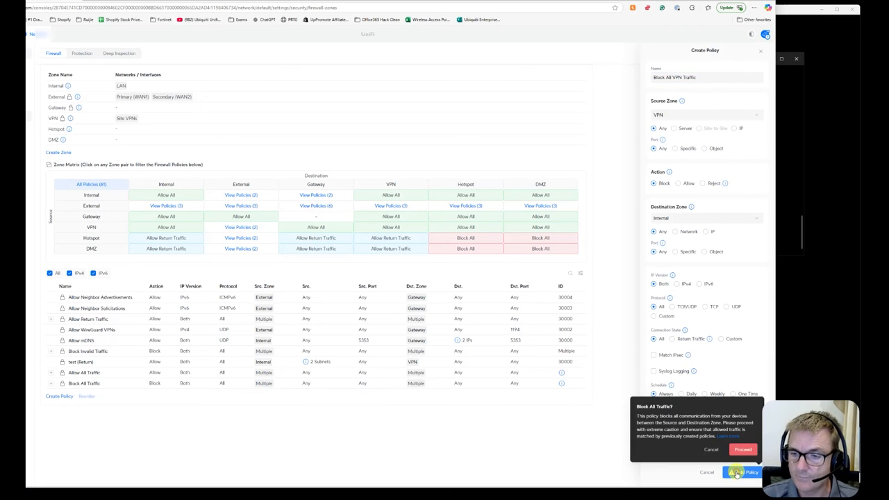
left_click(743, 450)
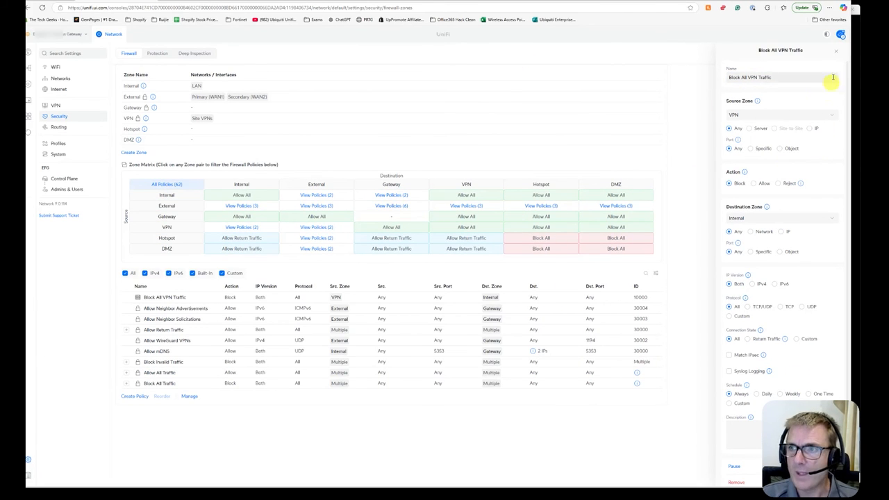
left_click(837, 53)
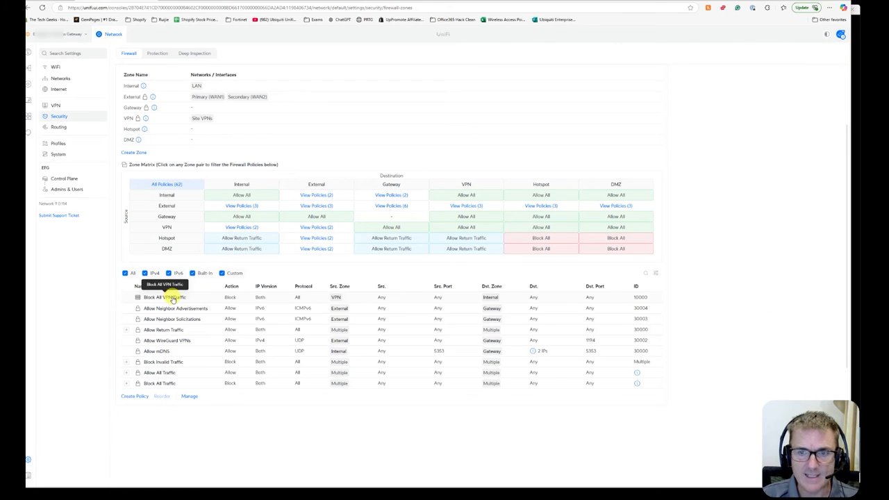
Switch to the remote PC, stop the PowerShell ping and ping 8.8.8.8 instead.
key("alt+Tab")
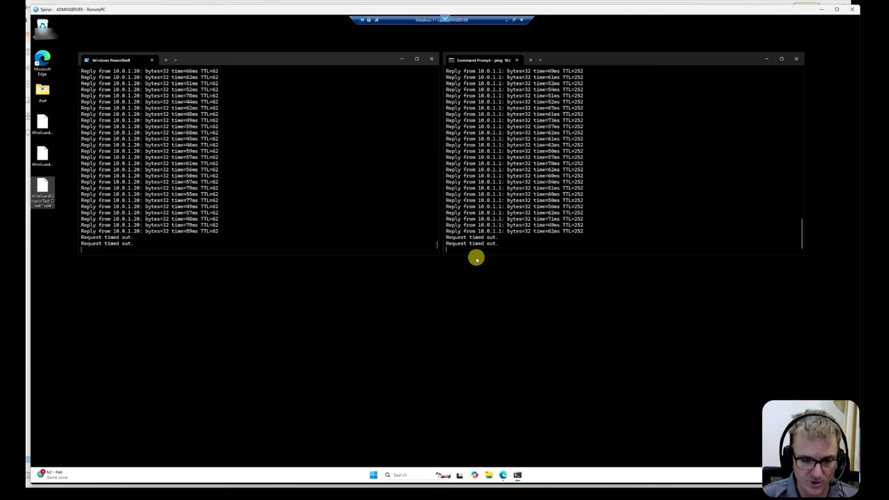
left_click(309, 182)
key("ctrl+c")
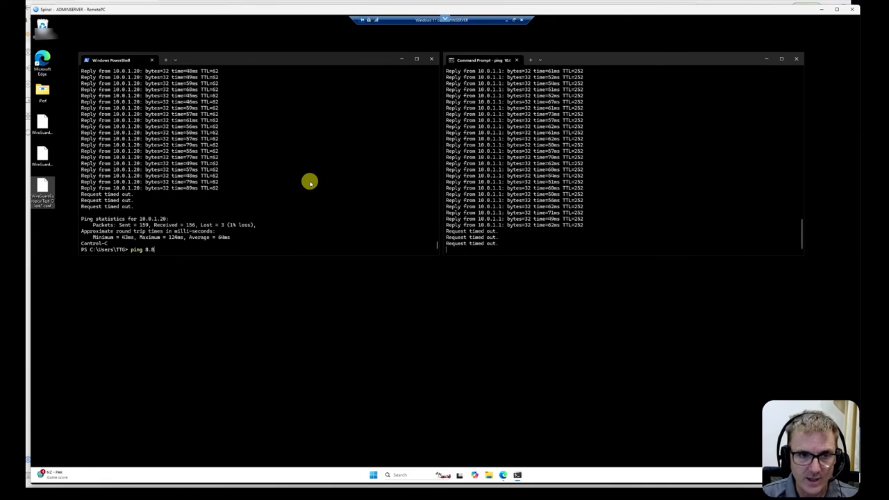
type("ping 8.8.8.8")
key("Return")
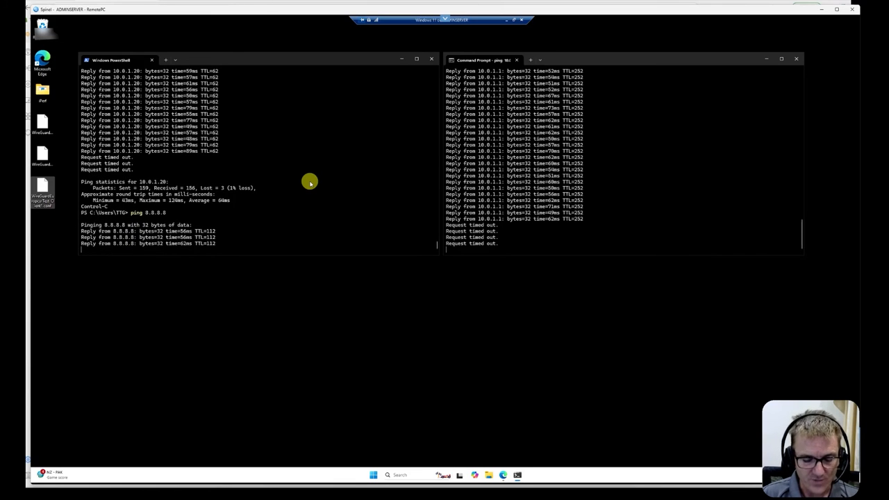
Stop that ping and restart the continuous ping to 10.0.1.20.
key("ctrl+c")
key("Up")
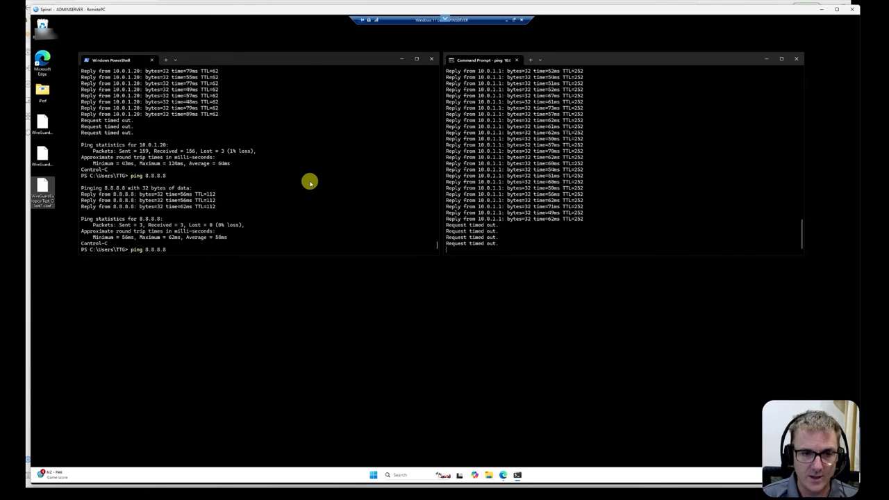
key("Up")
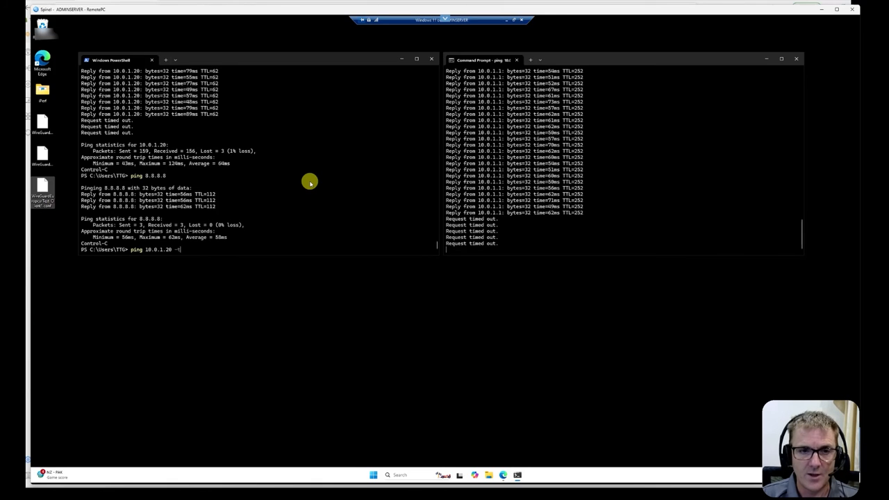
key("Return")
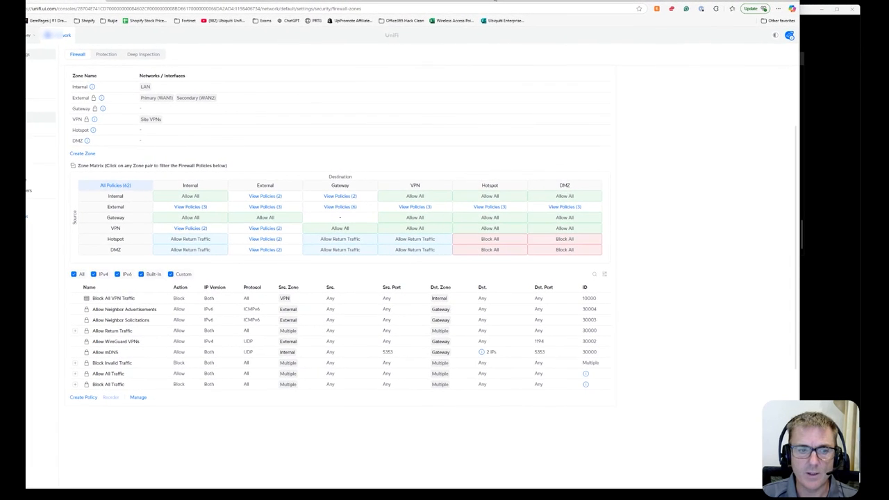
Create another firewall policy named 'Allow access to 10.0.1.1' with VPN as its source zone.
left_click(70, 397)
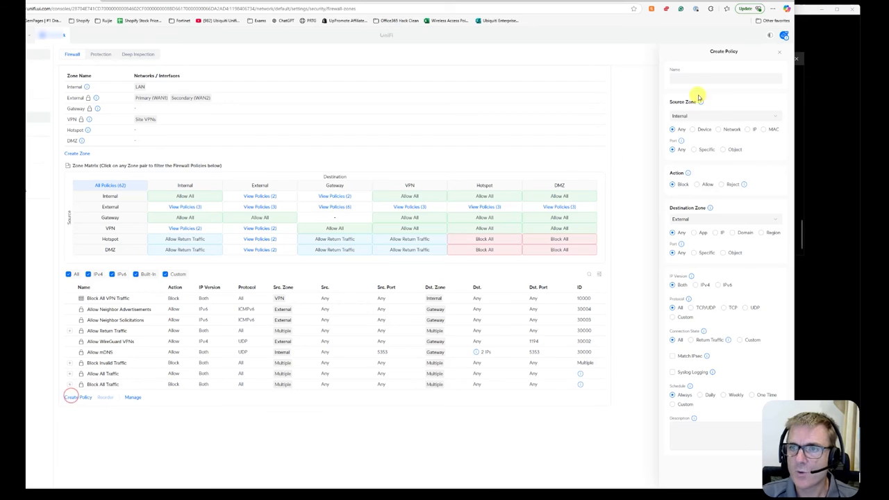
left_click(734, 76)
type("Allow access to 10.0.1.1")
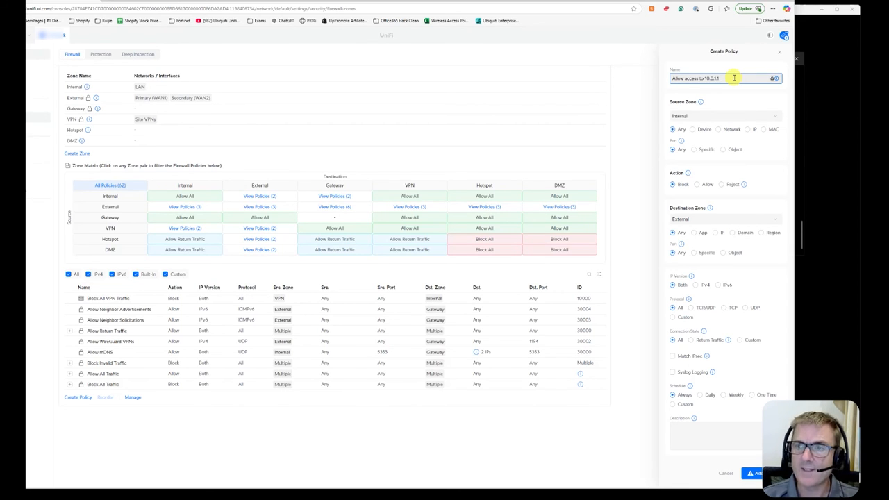
left_click(700, 115)
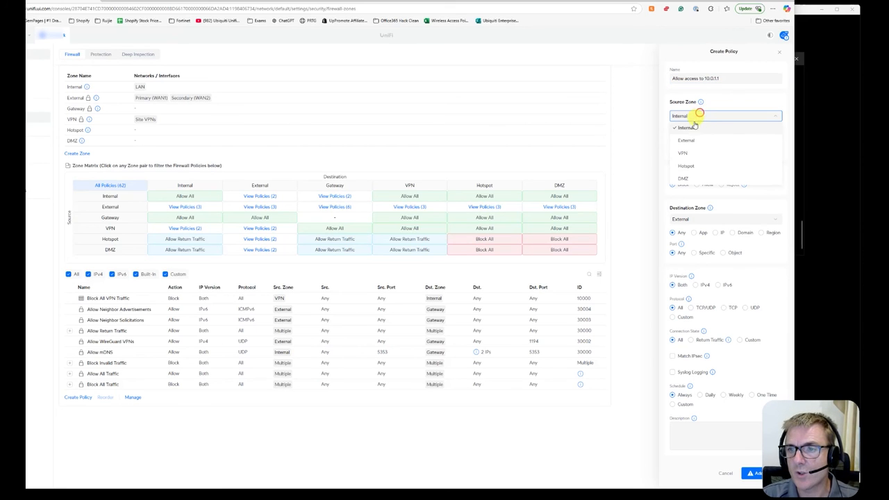
left_click(686, 148)
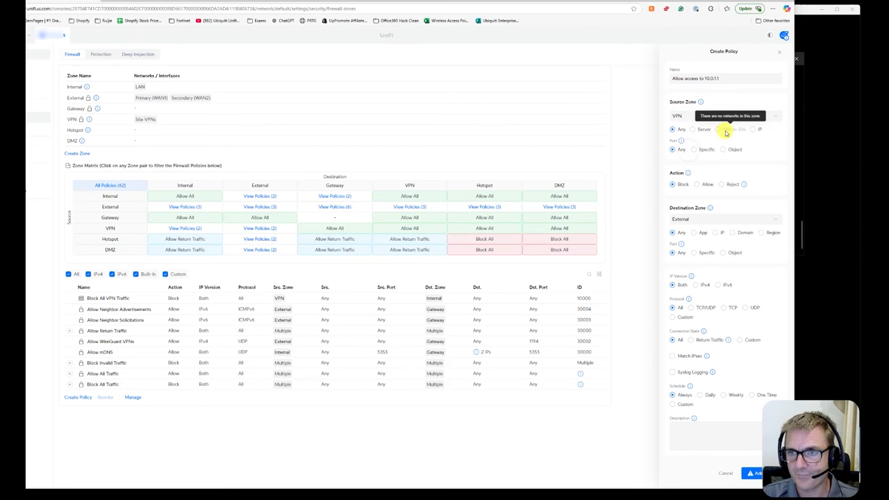
Set the policy to Allow traffic to the Internal zone IP 10.0.1.1 and add it.
left_click(698, 185)
left_click(702, 233)
left_click(687, 244)
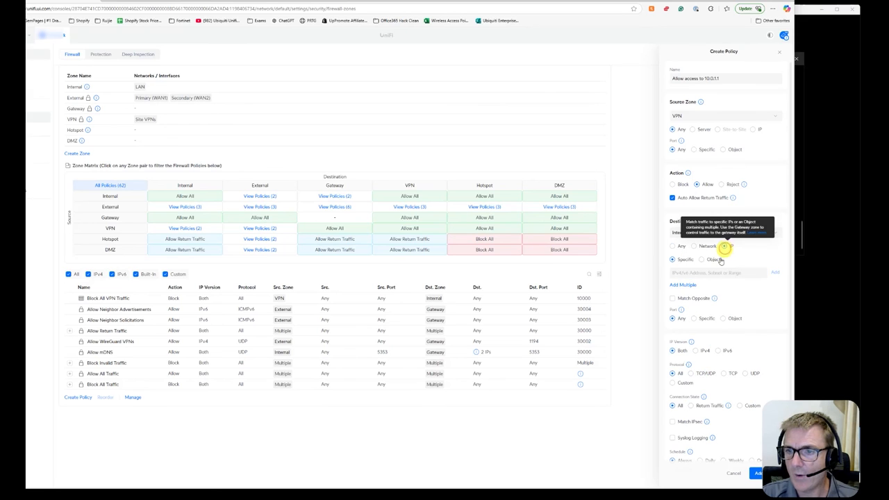
left_click(724, 246)
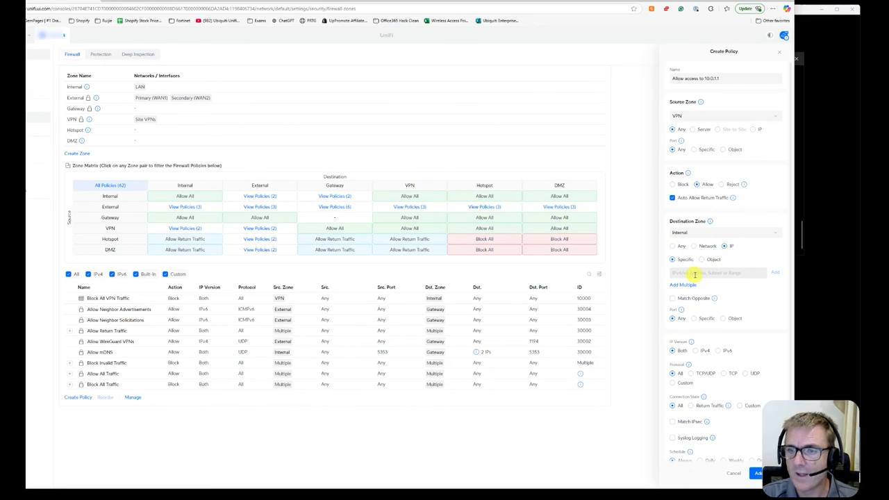
left_click(687, 273)
type("10.0.1.1")
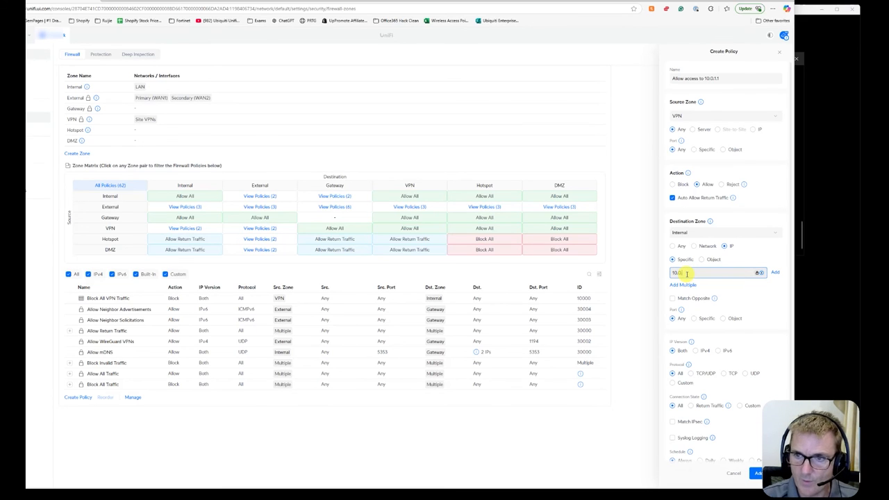
left_click(775, 272)
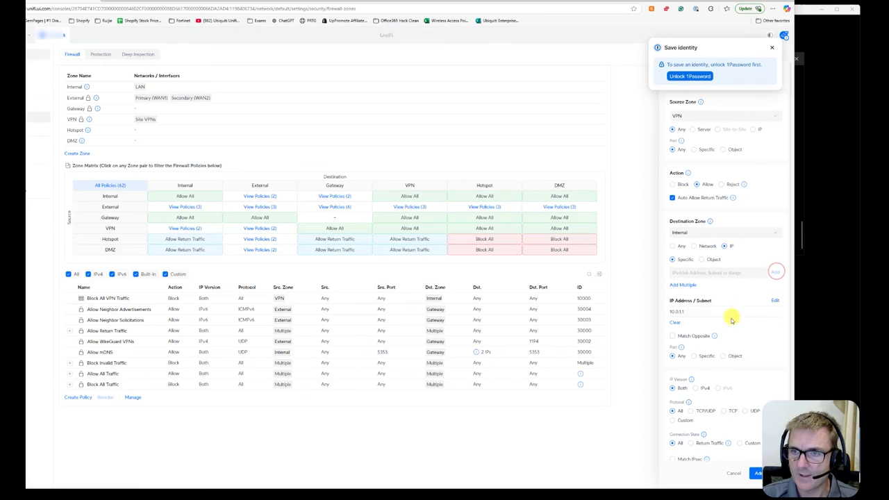
left_click(772, 47)
left_click(756, 475)
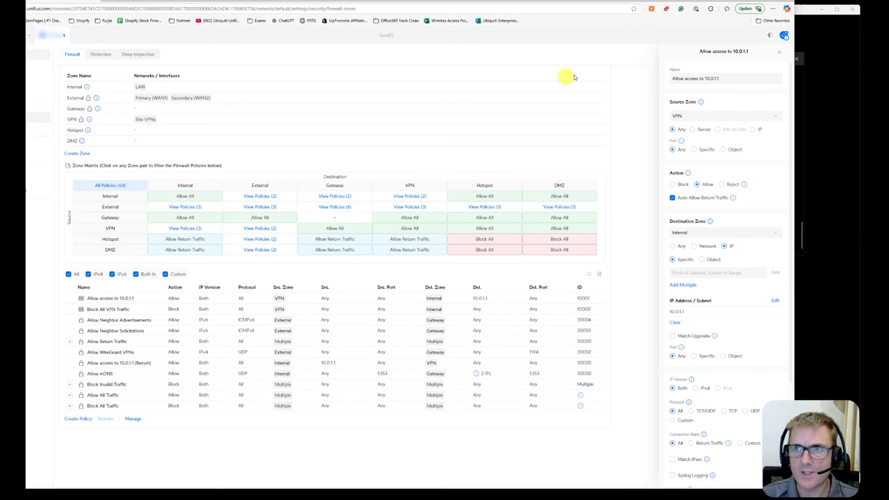
Review the pings on the remote PC and the VPN-to-Internal firewall policies in the zone matrix.
left_click(832, 40)
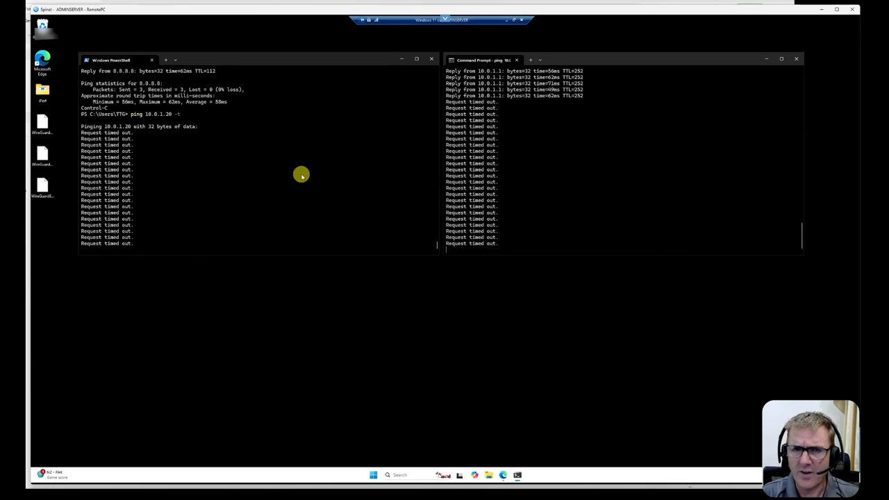
left_click(264, 1)
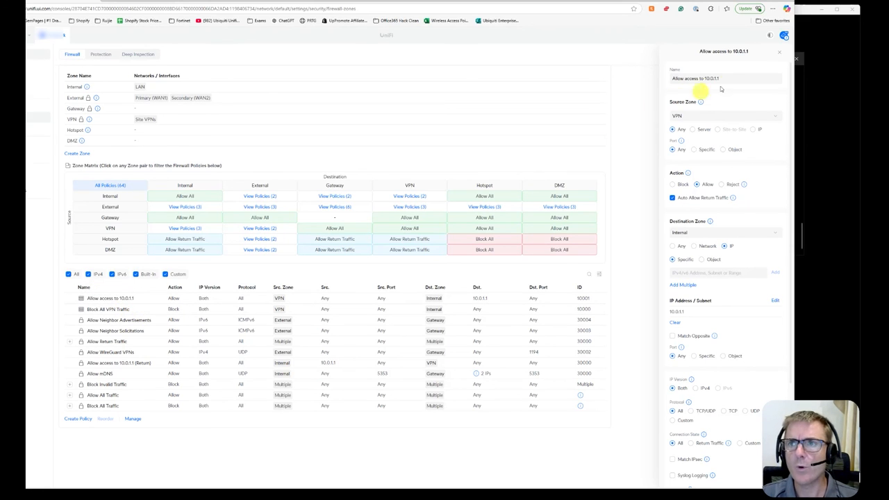
left_click(779, 57)
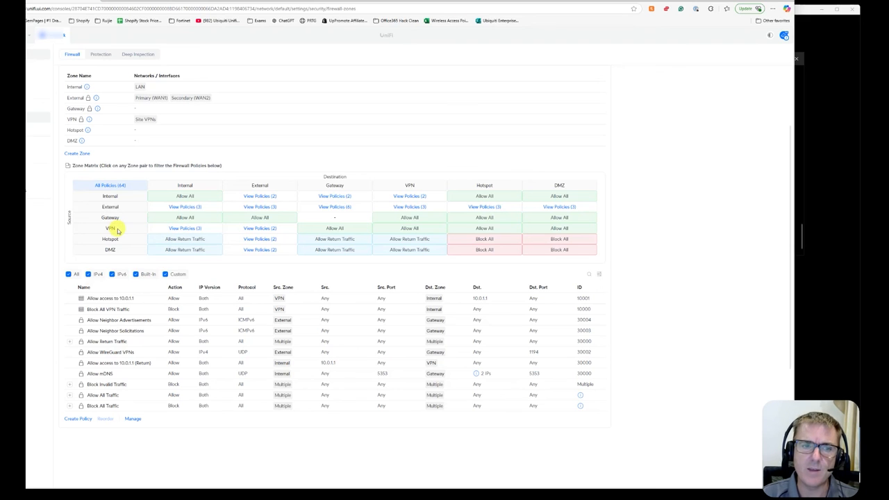
left_click(176, 230)
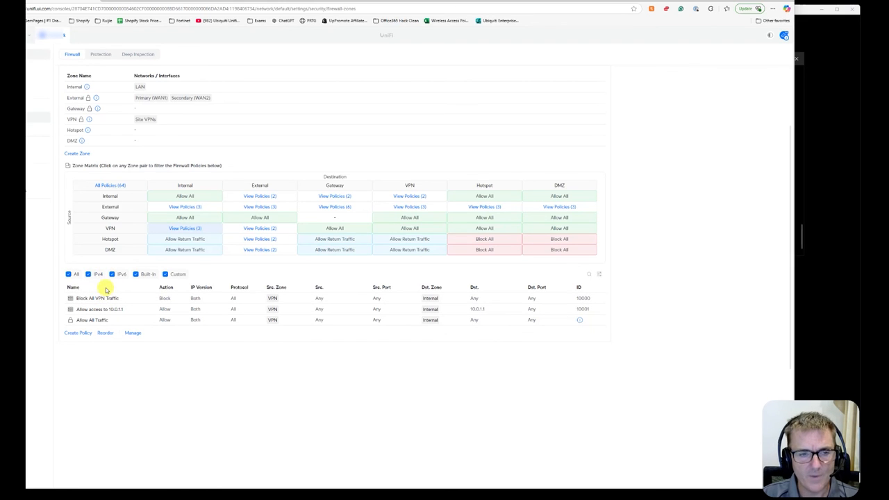
left_click(114, 186)
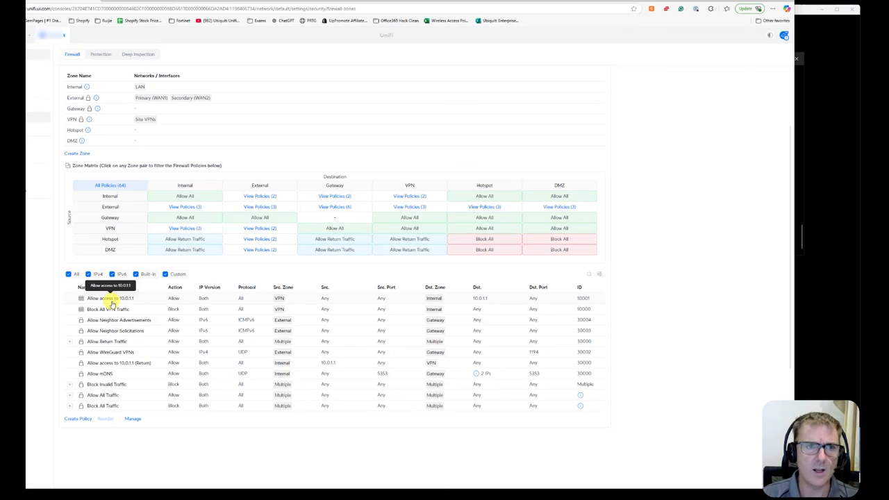
left_click(177, 230)
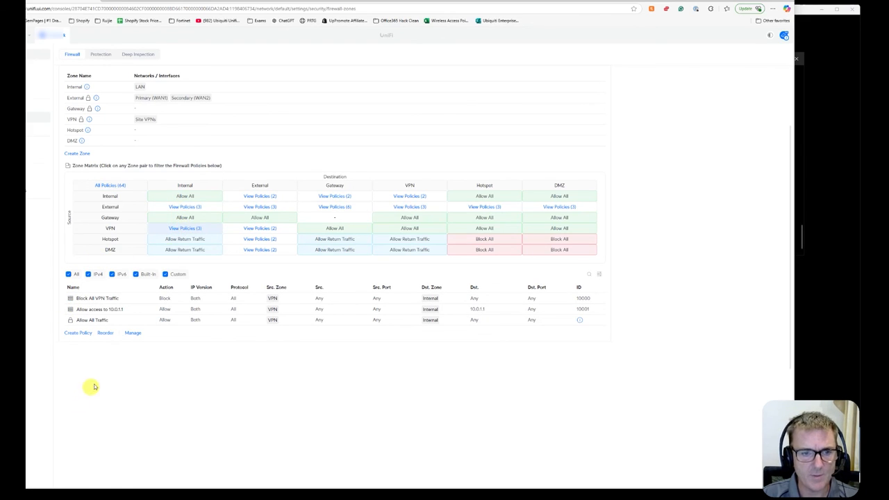
Reorder the VPN-to-Internal policies so 'Allow access to 10.0.1.1' sits above 'Block All VPN Traffic', and save the order.
left_click(106, 334)
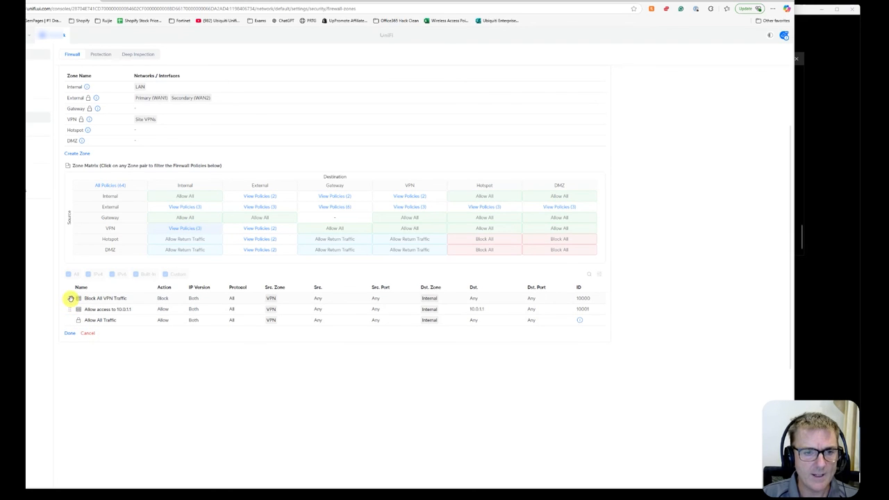
left_click_drag(70, 311, 69, 299)
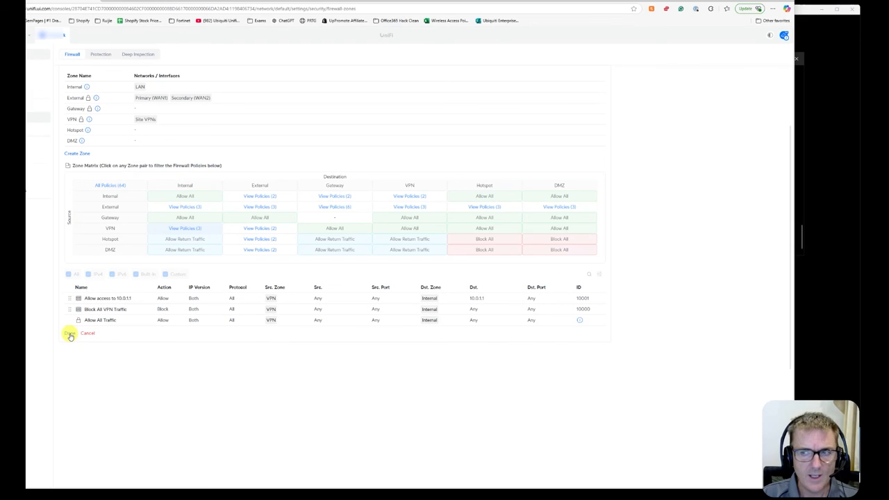
left_click(70, 334)
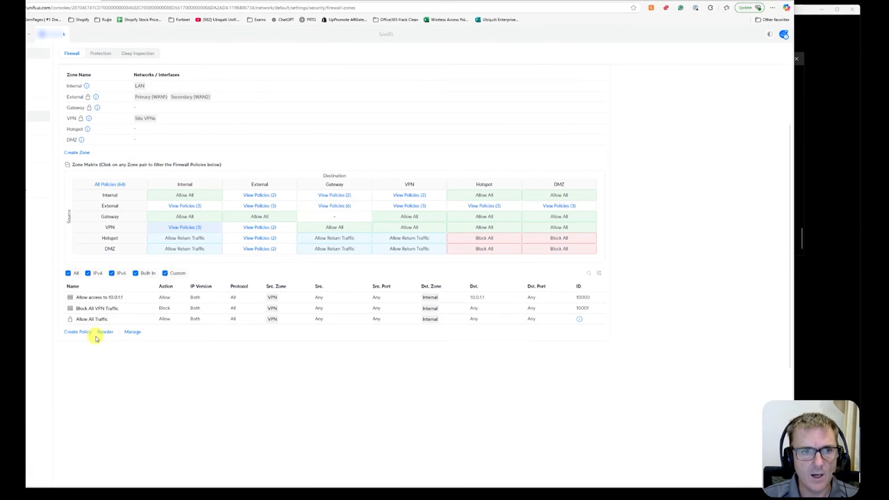
Examine the full policy list, its type filters and when reordering is available, returning to the VPN-to-Internal policies.
left_click(113, 187)
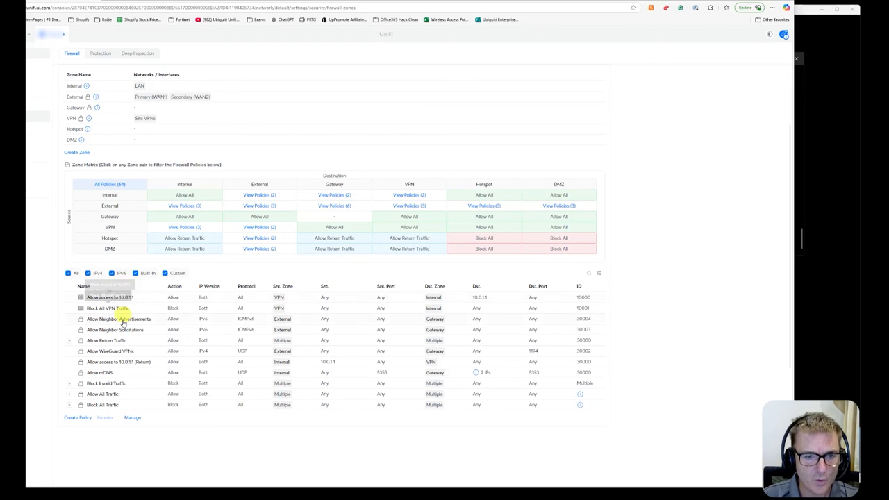
double_click(107, 419)
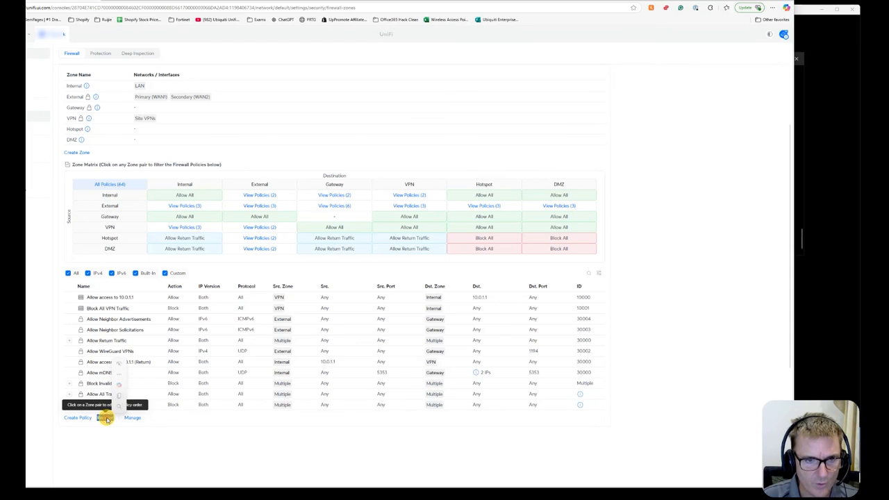
left_click(165, 274)
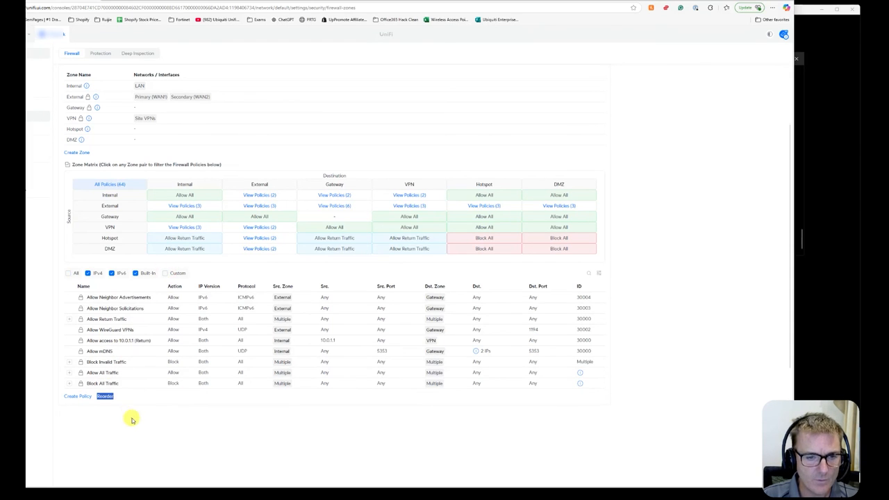
left_click(108, 398)
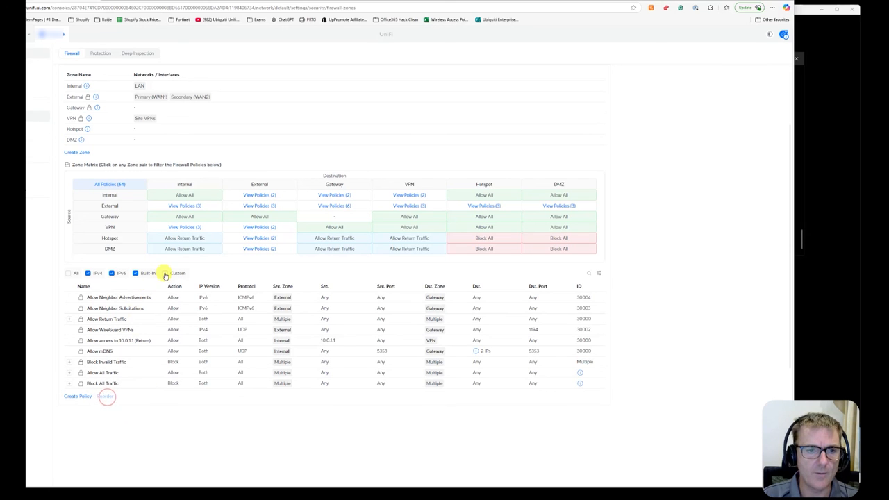
left_click(69, 273)
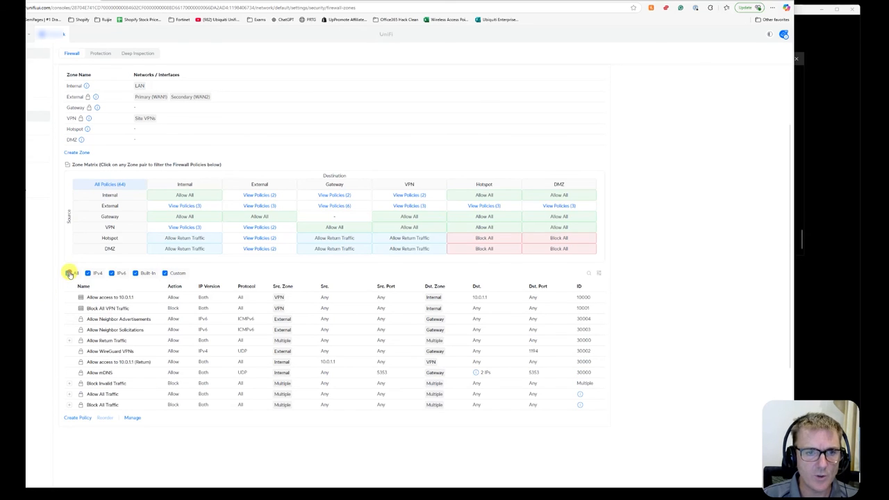
left_click(184, 228)
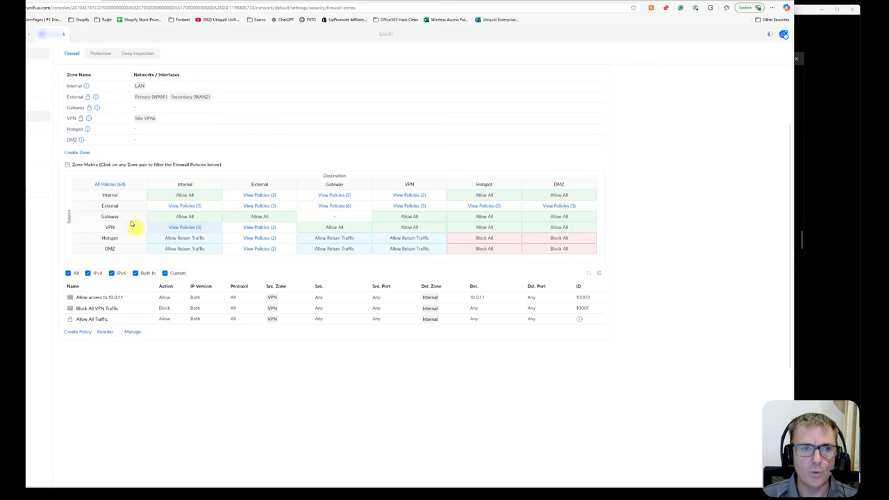
left_click(110, 185)
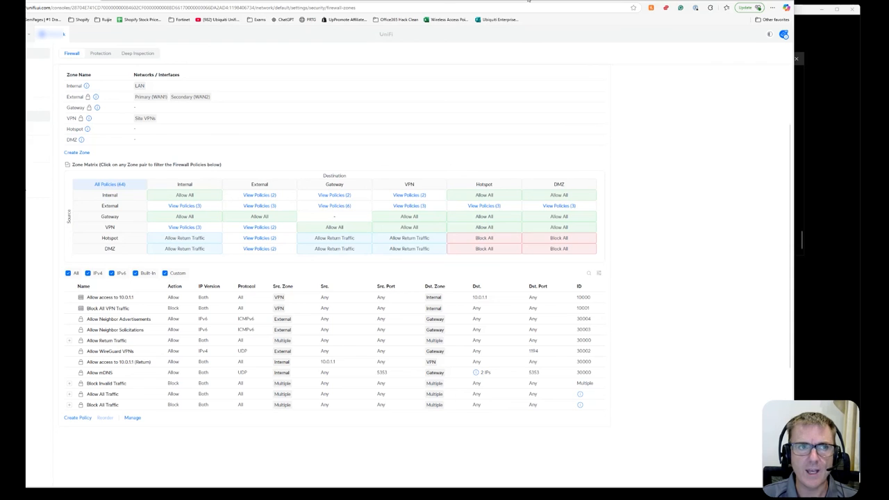
Review the VPN server on the EFG and the VPN client and policy-based route on the UCG-Max.
left_click_drag(528, 1, 584, 1)
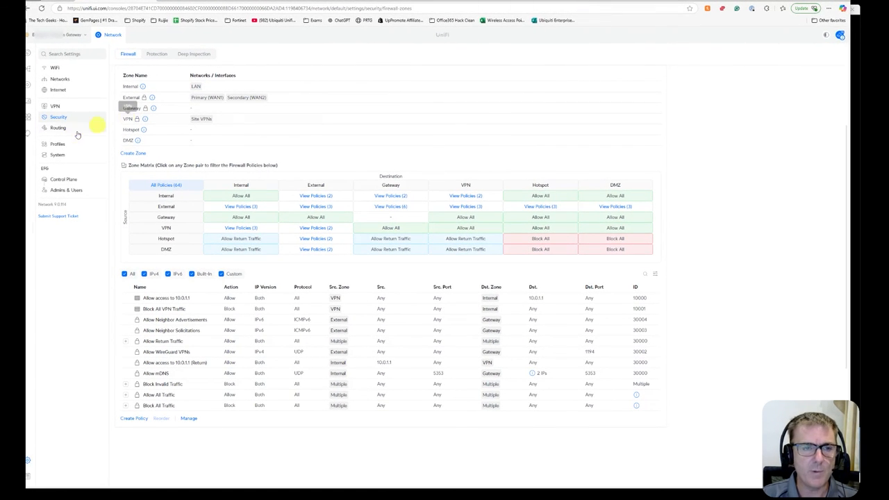
left_click(56, 106)
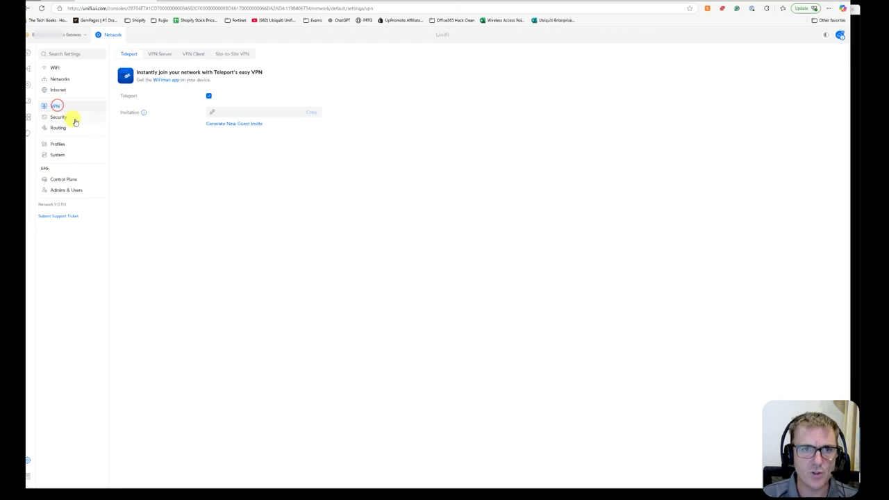
left_click(165, 55)
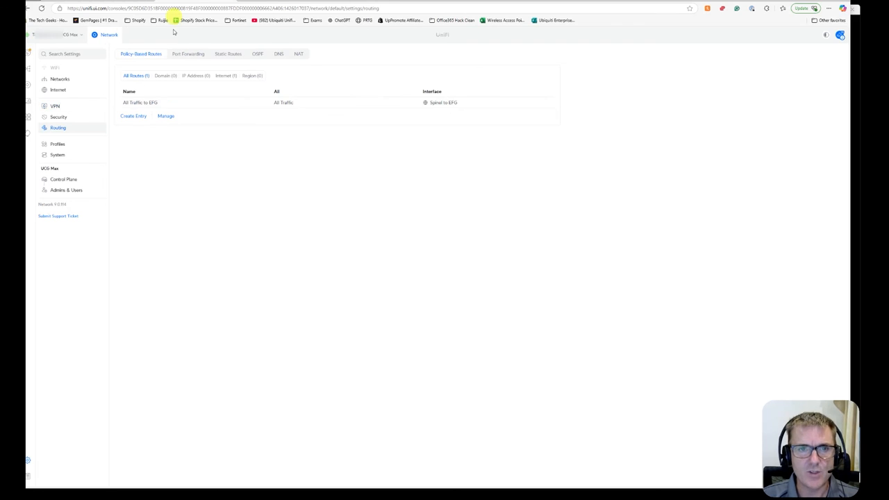
left_click(54, 105)
left_click(198, 55)
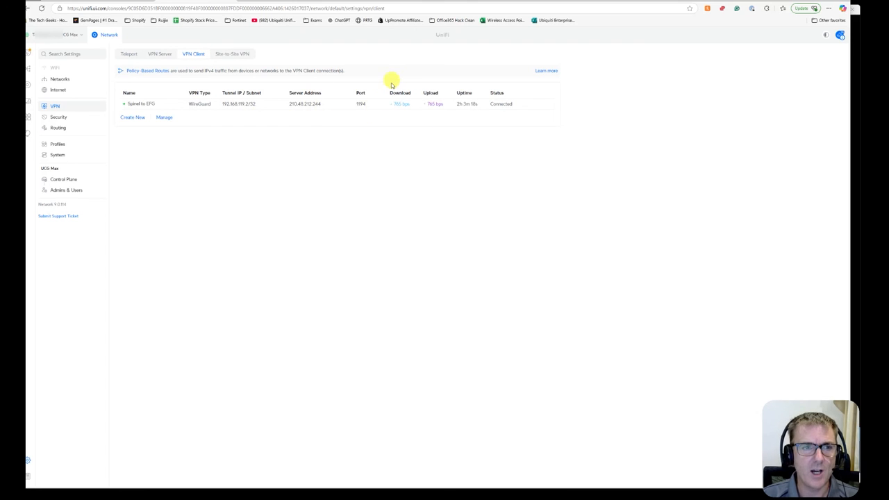
left_click(58, 128)
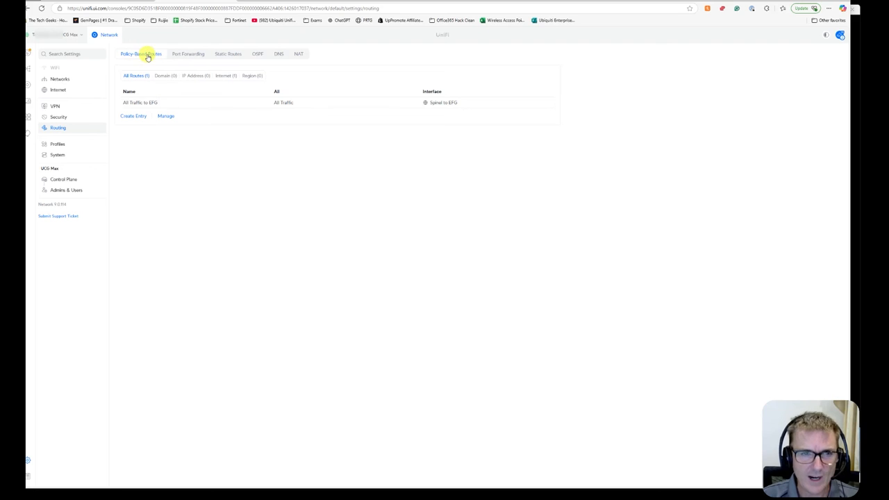
left_click(187, 105)
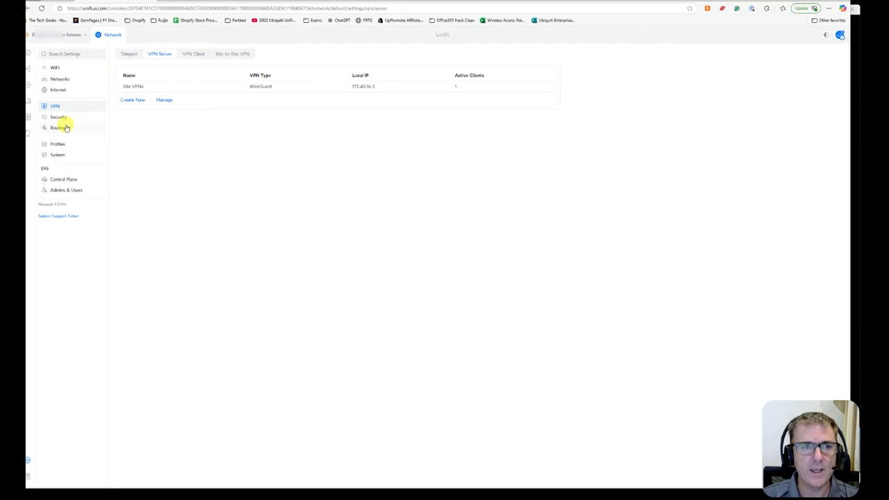
Review the EFG's routing NAT entries, static routes and the VPN-to-Internal firewall policies.
left_click(62, 129)
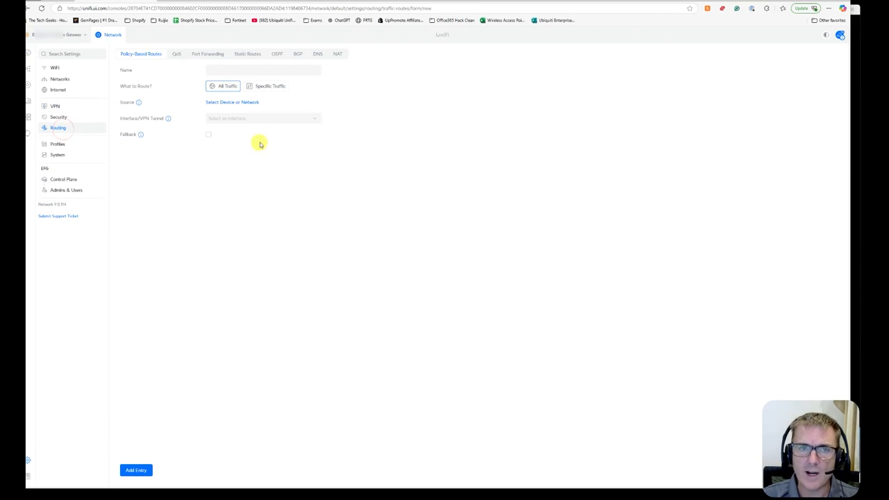
left_click(337, 55)
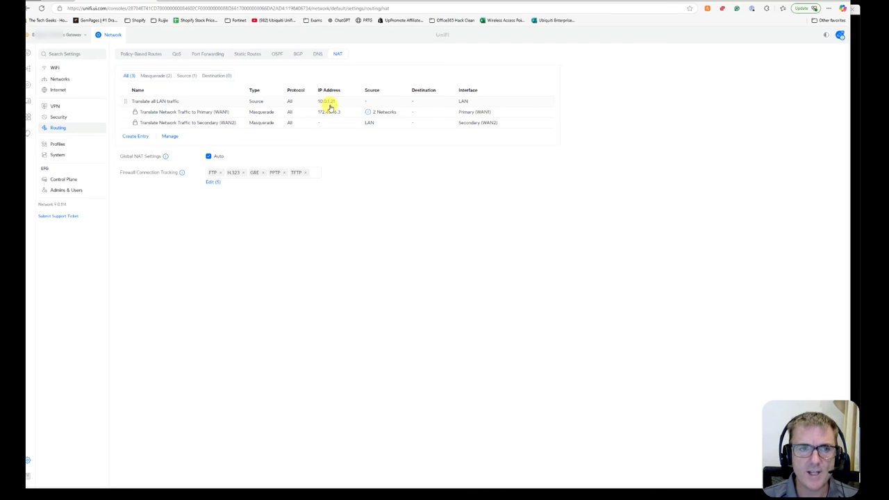
left_click(242, 58)
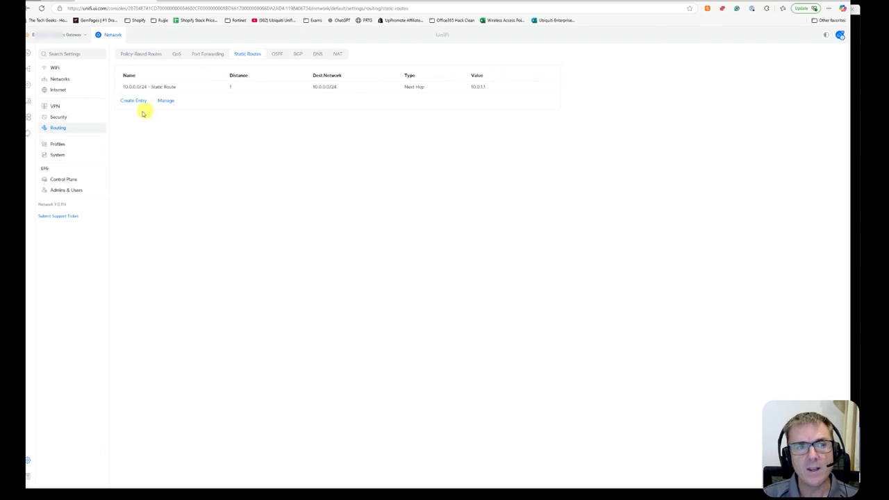
left_click(58, 116)
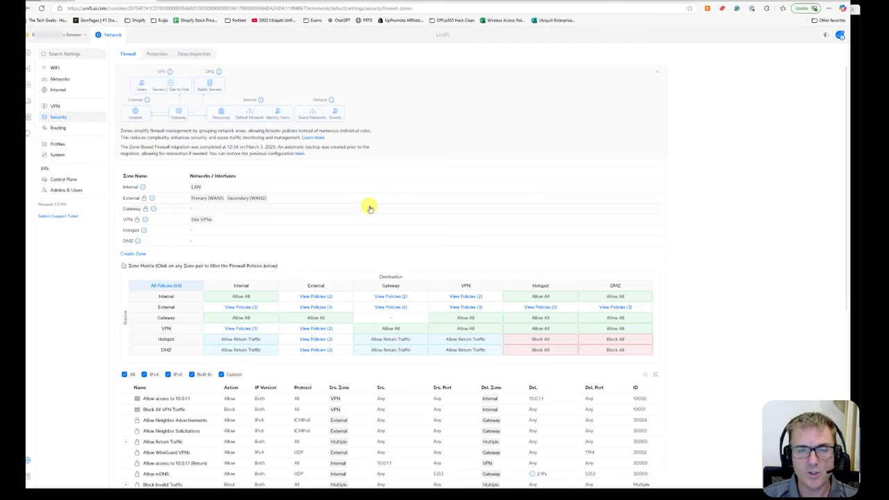
scroll(367, 206, "down", 3)
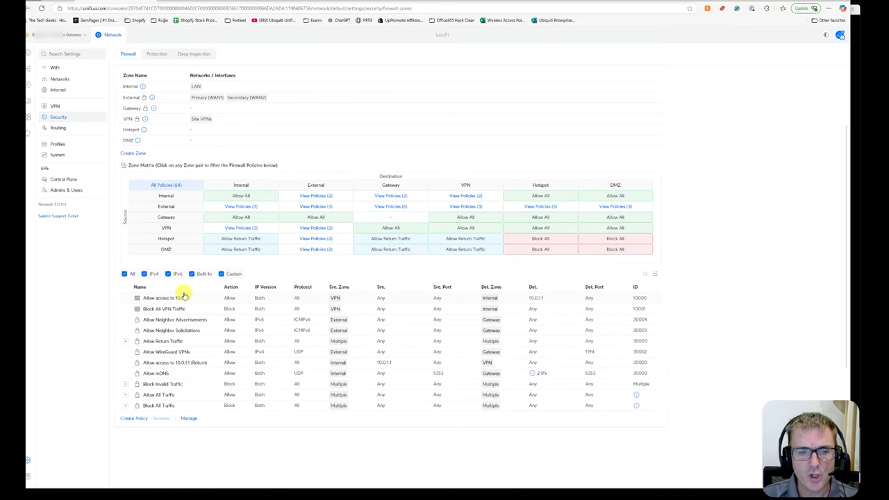
left_click(242, 229)
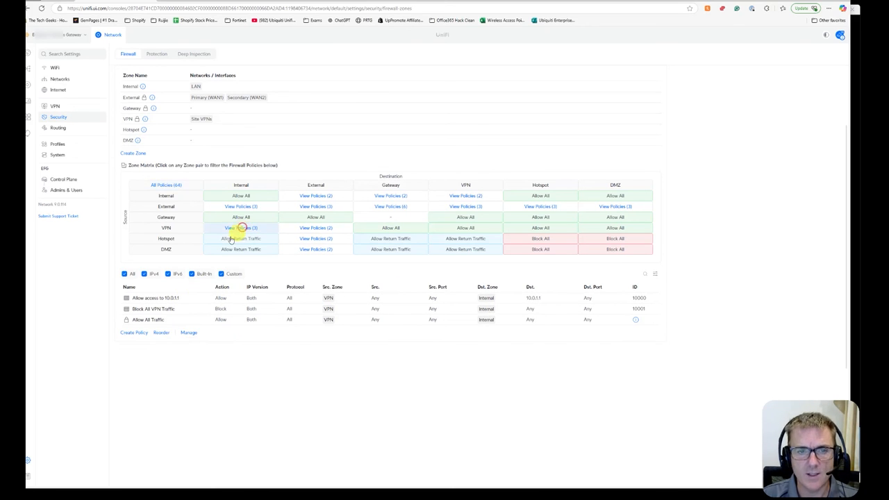